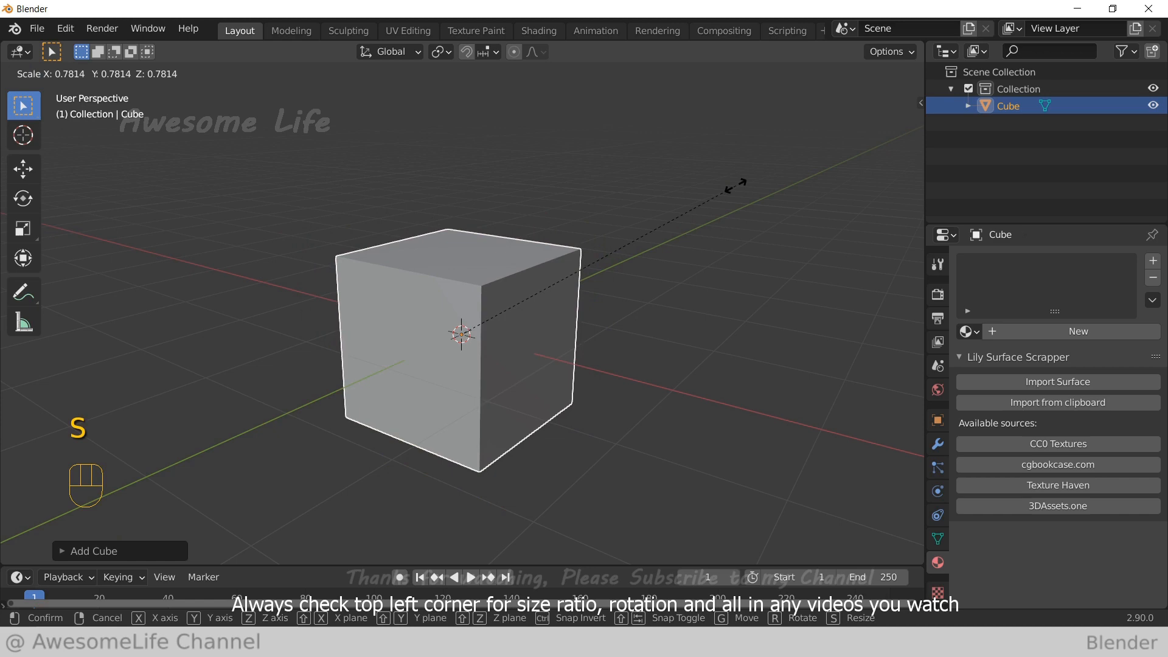
Scale the cube uniformly by 0.2, and flatten it by a further 0.2 along the Z axis
text(0.2)
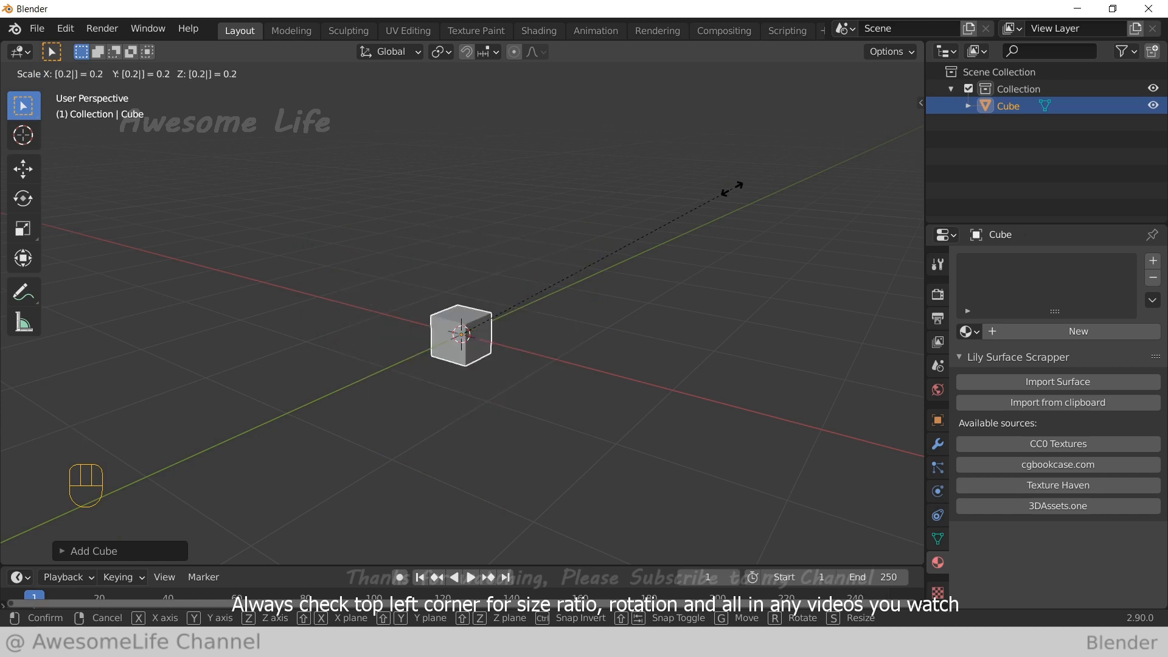
key(Return)
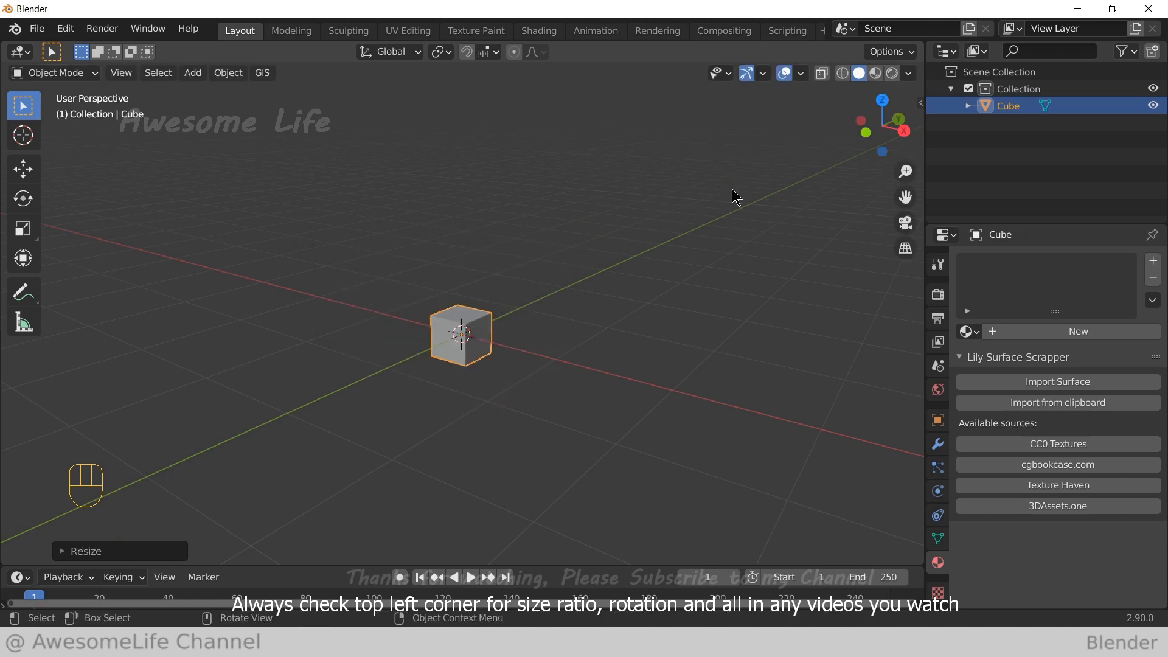
scroll(611, 308, up, 7)
middle_drag(609, 318, 570, 210)
key(s)
key(z)
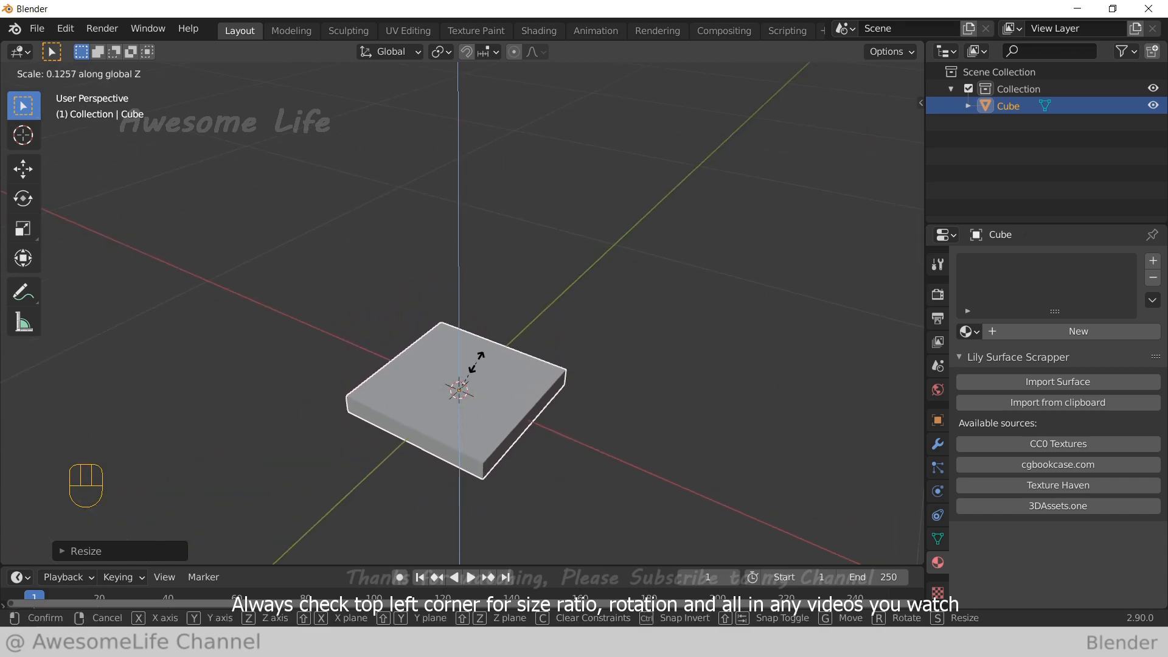
text(0.2)
key(Return)
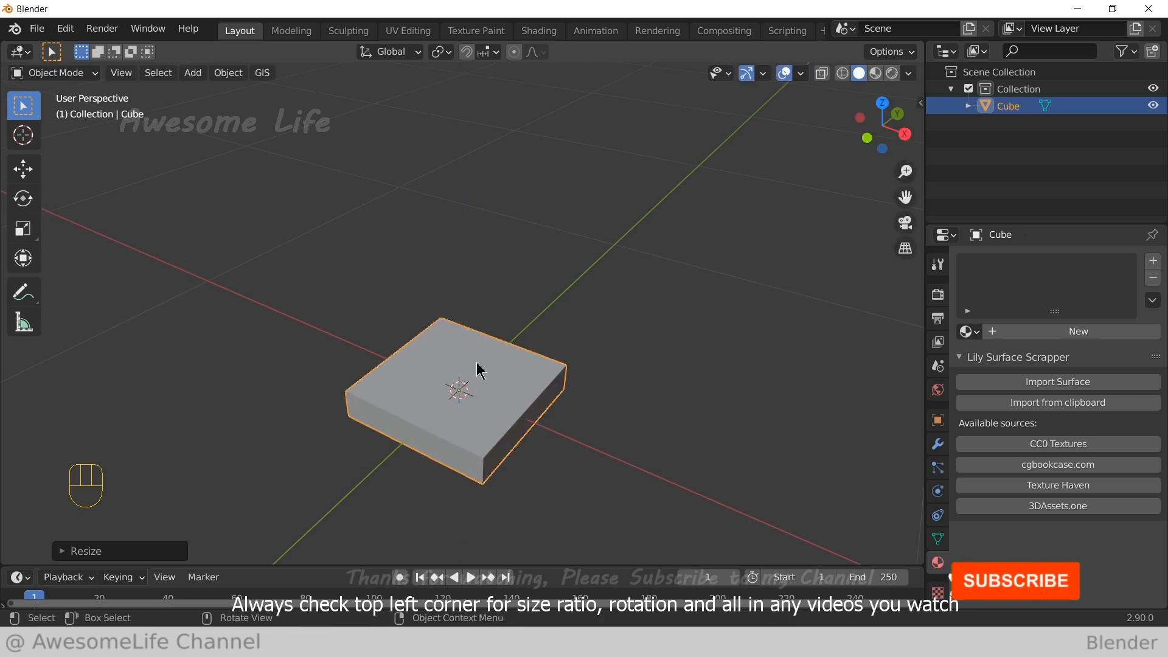
Scale the flattened cube by 0.8 along the X axis
middle_drag(477, 370, 707, 443)
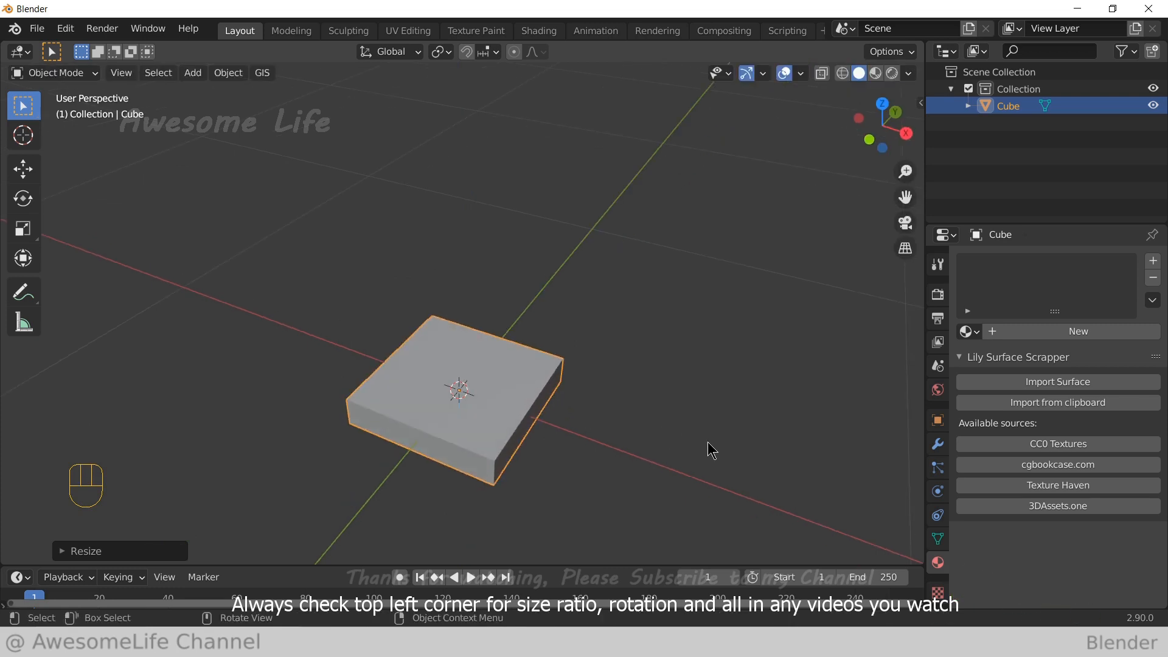
key(s)
key(x)
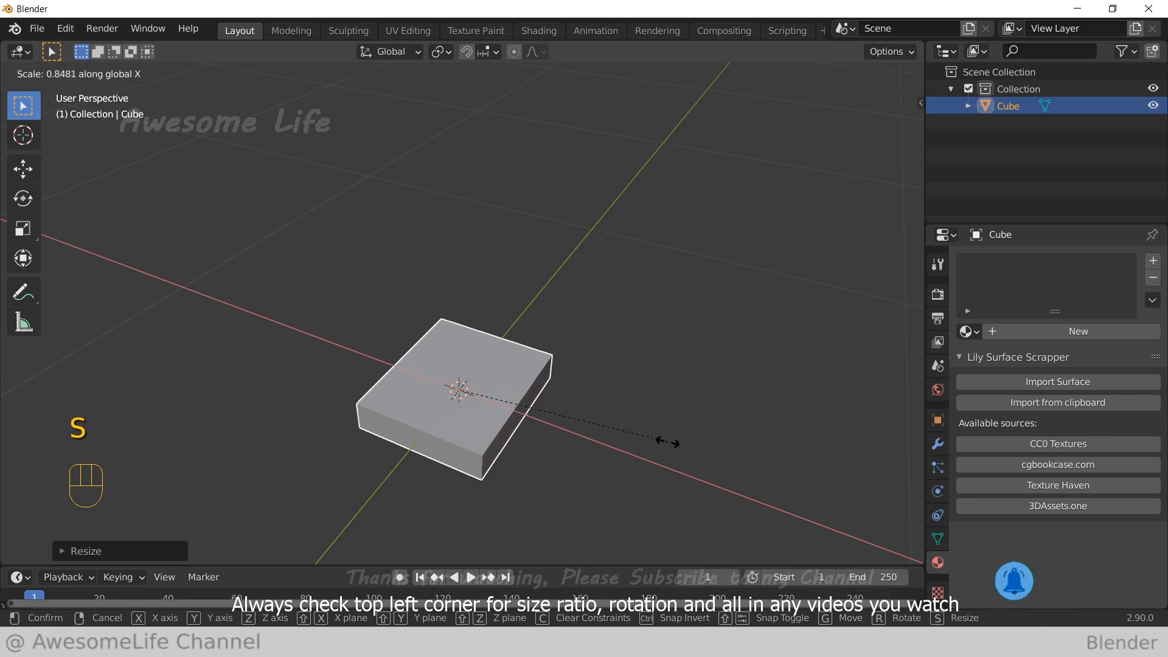
text(0.8)
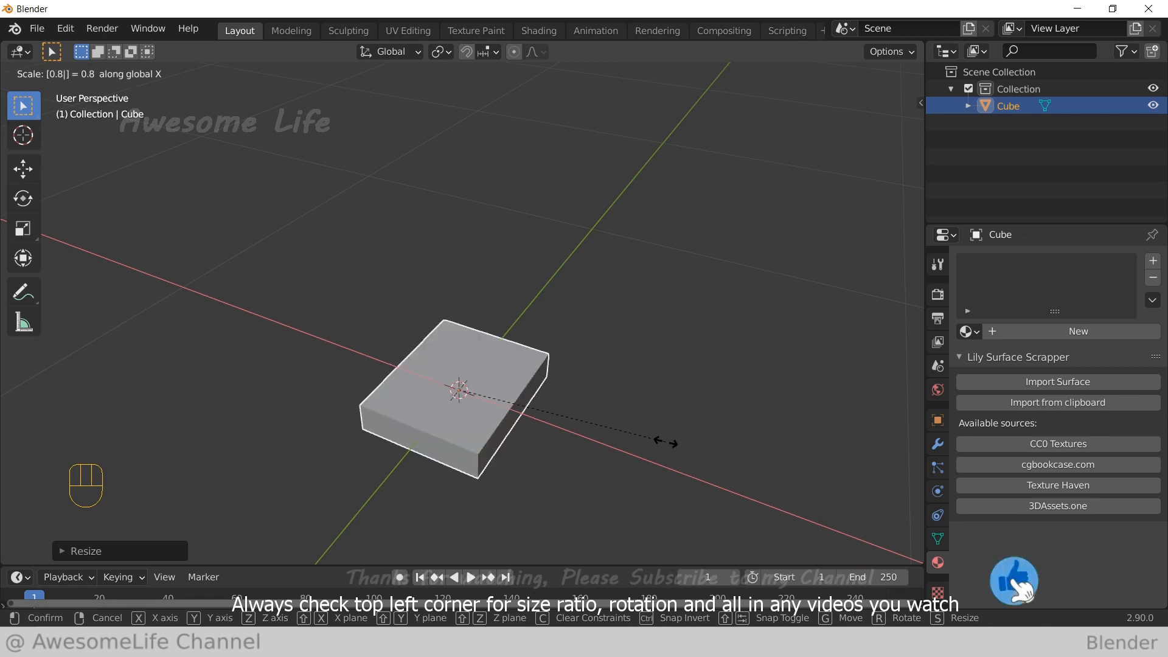
key(Return)
Move the slab up 0.04 m along the Z axis in the right orthographic view
middle_drag(667, 448, 614, 384)
key(KP_3)
scroll(600, 407, up, 1)
key(g)
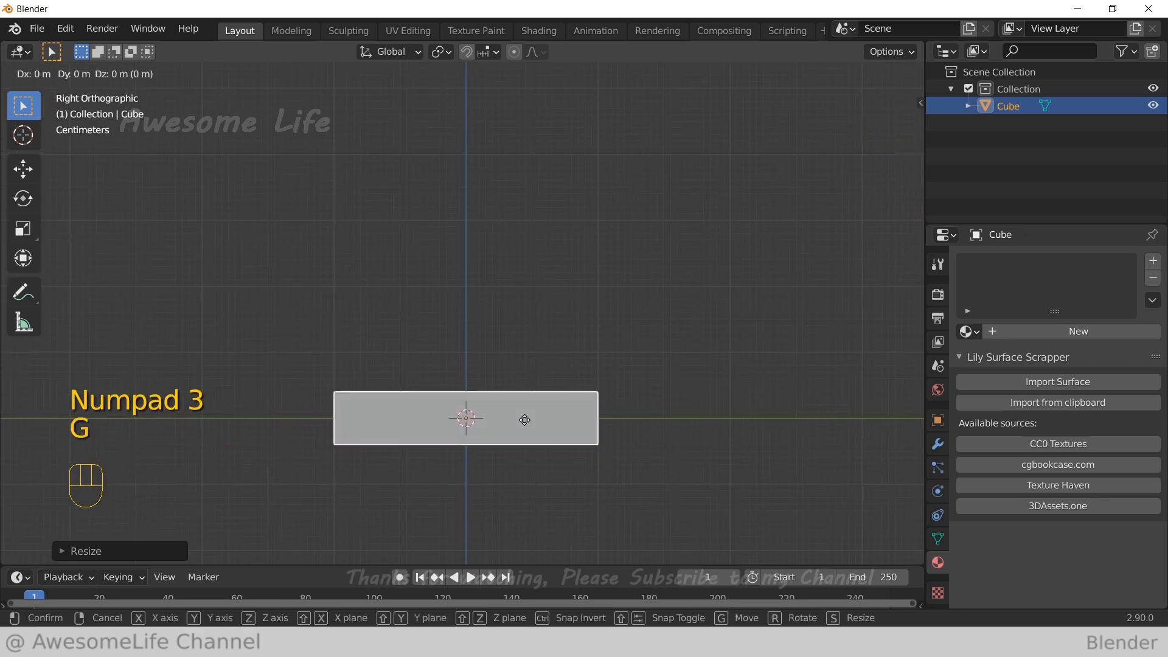
key(z)
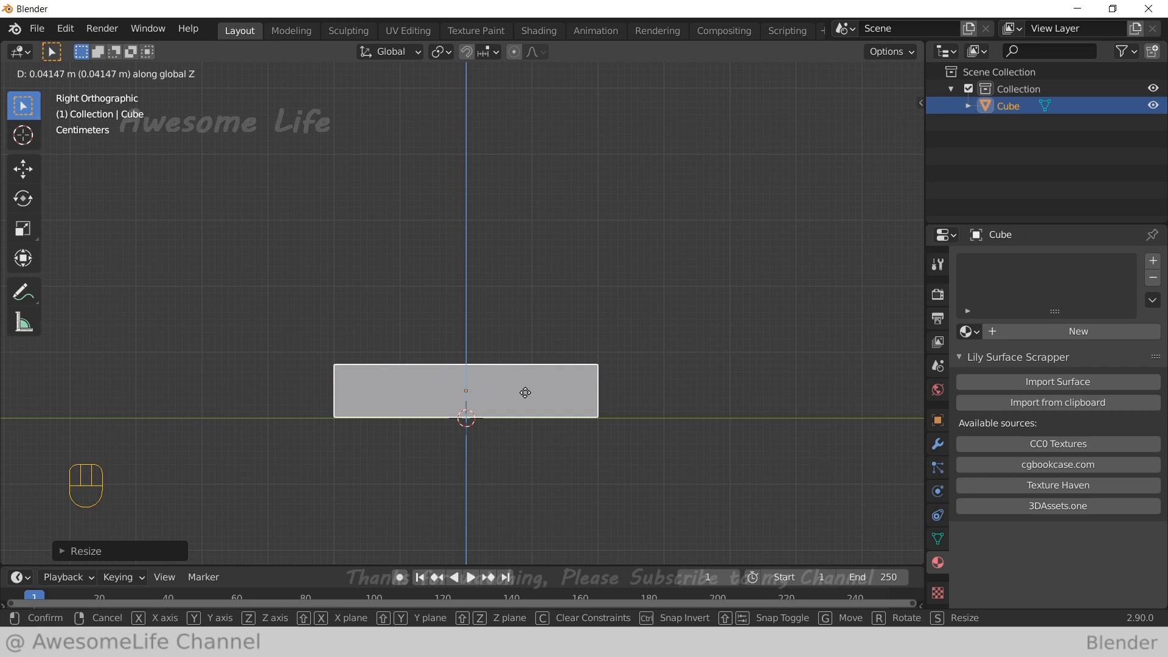
text(0.04)
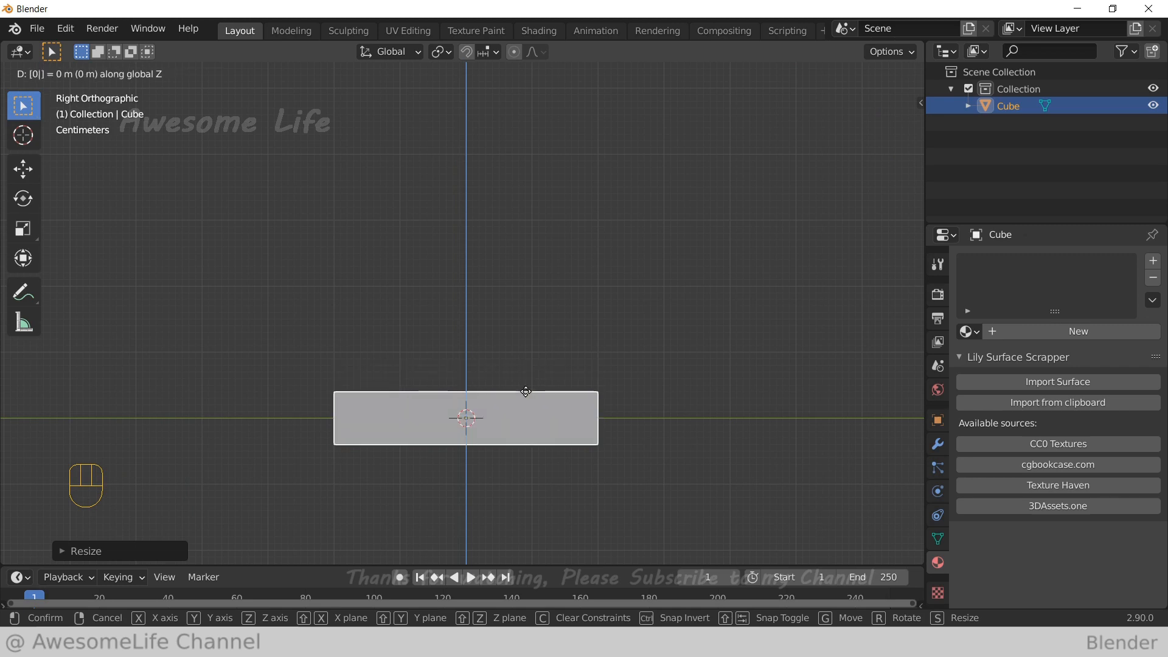
key(Return)
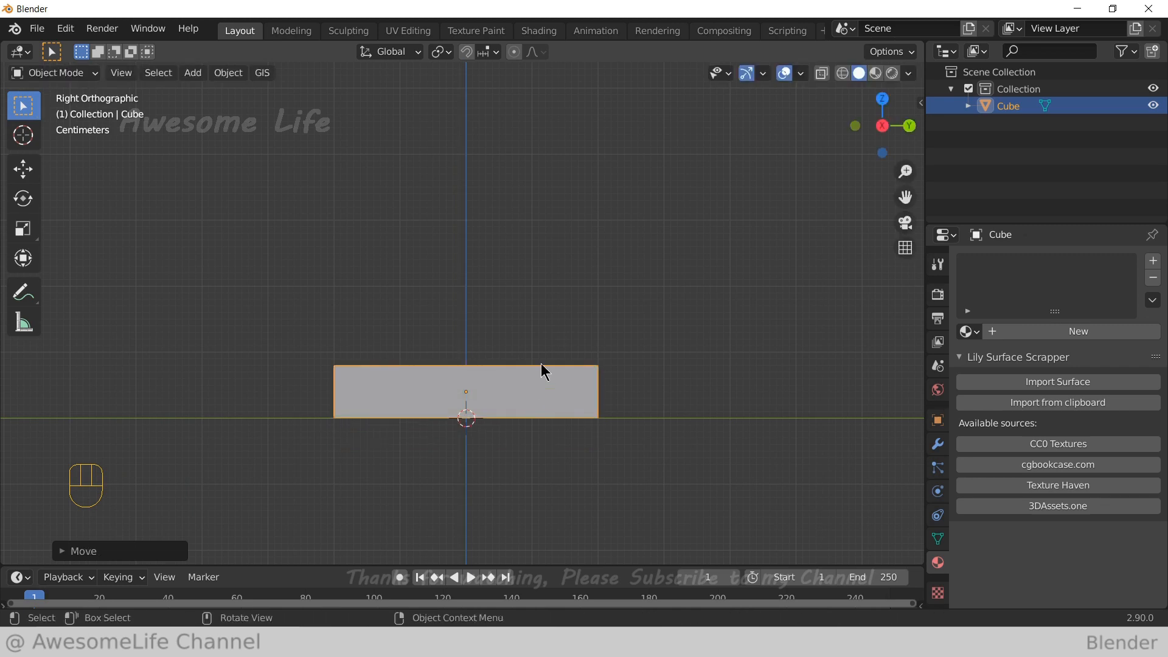
In Edit Mode face selection, select the slab's two short end faces and the long side face on the positive X side
middle_drag(542, 363, 541, 404)
key(Tab)
key(3)
click(435, 443)
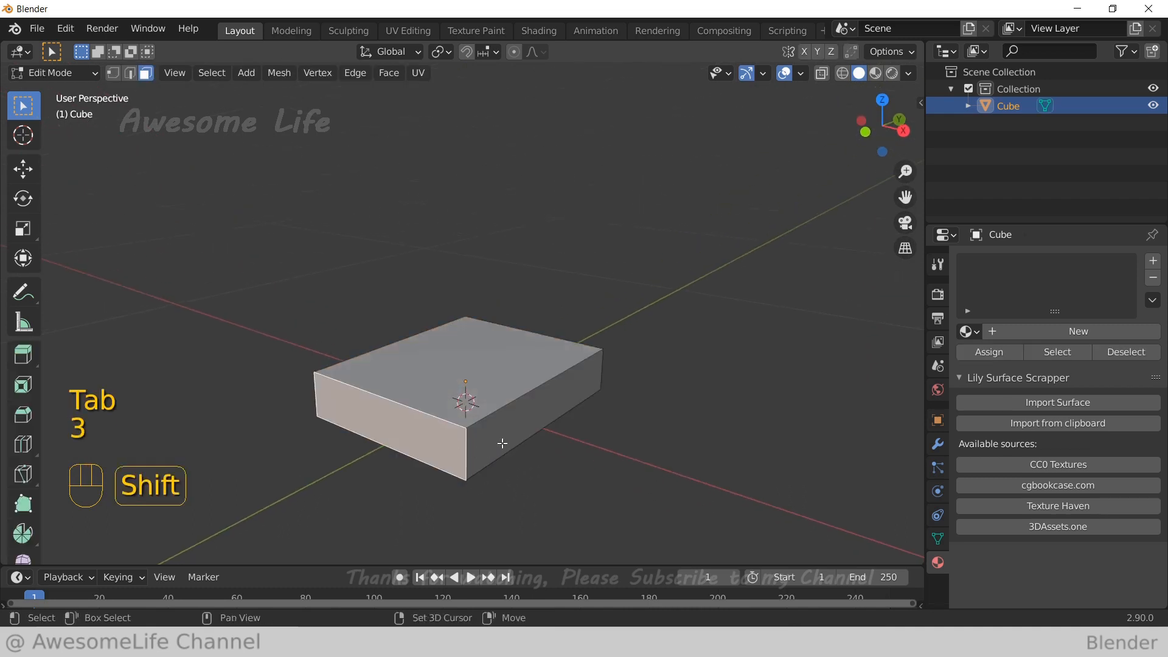
shift+click(512, 445)
middle_drag(622, 452, 425, 454)
shift+click(571, 491)
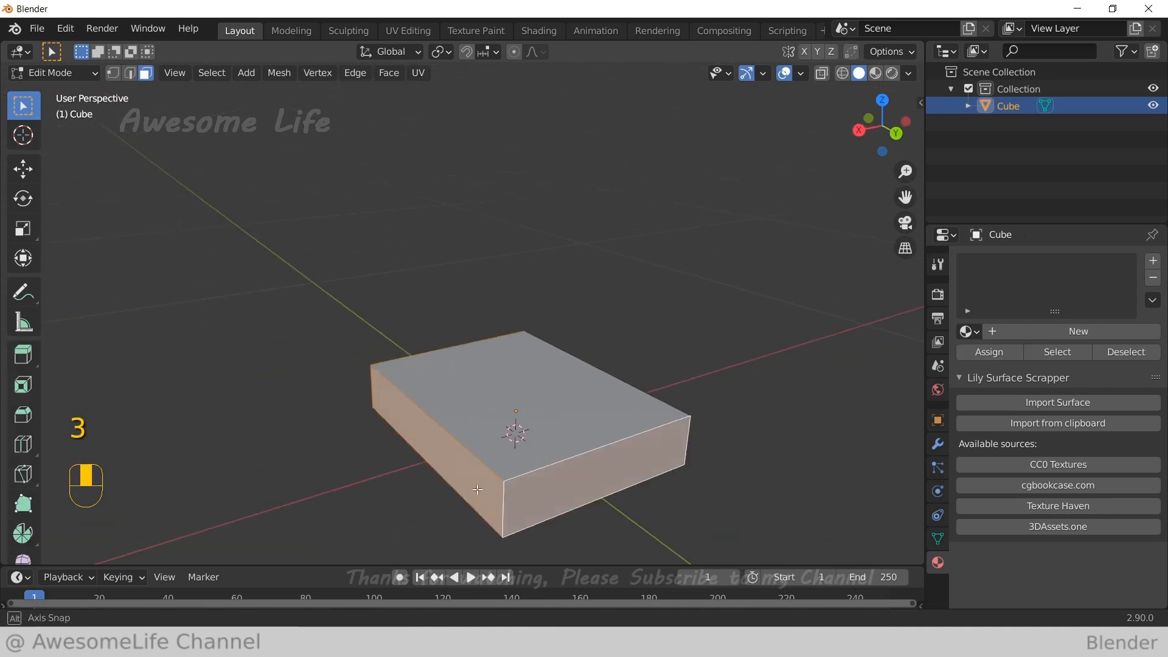
middle_drag(572, 492, 694, 456)
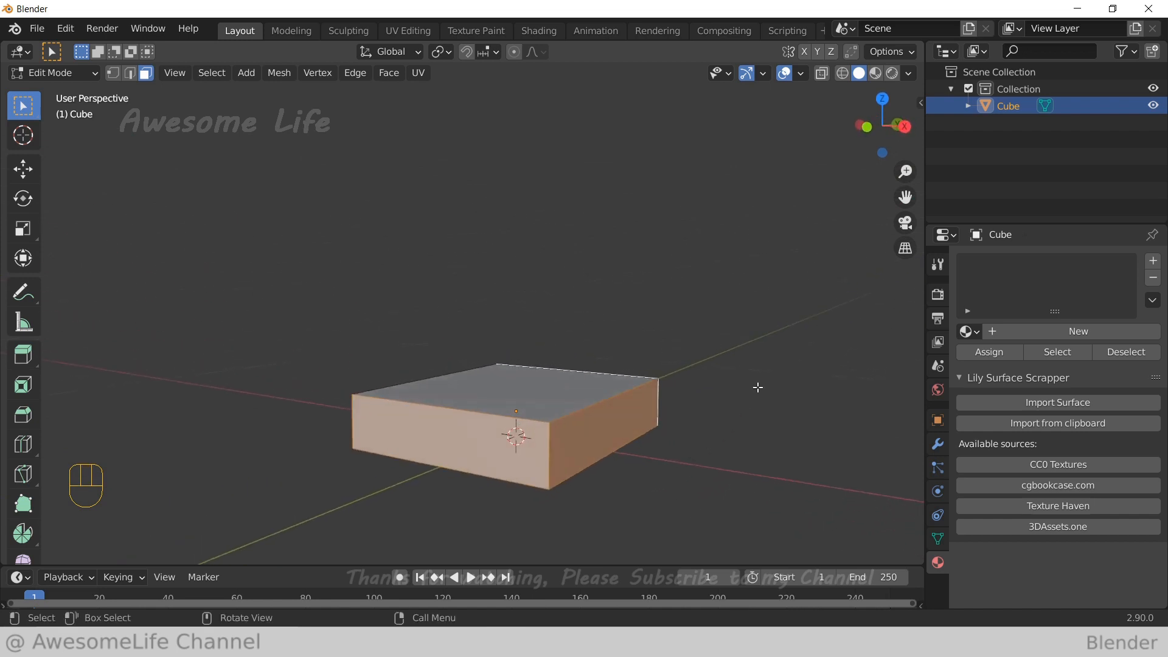
Try to inset the three selected side faces, and undo the inset
scroll(761, 385, up, 2)
scroll(788, 446, down, 1)
shift+middle_drag(744, 420, 716, 366)
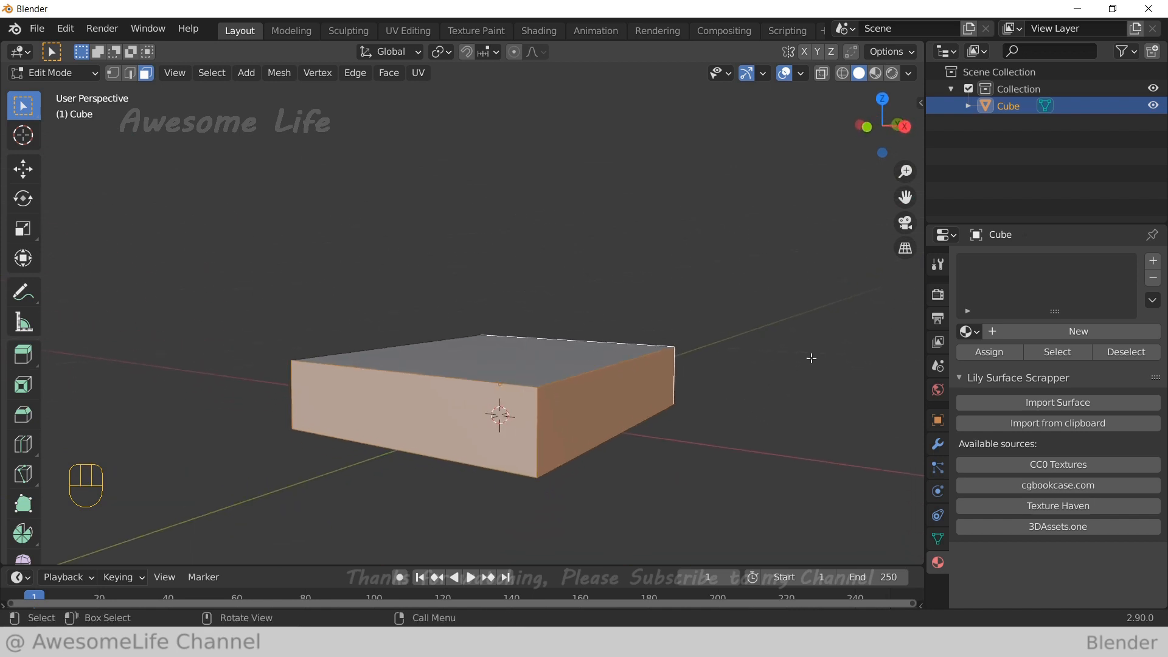
key(i)
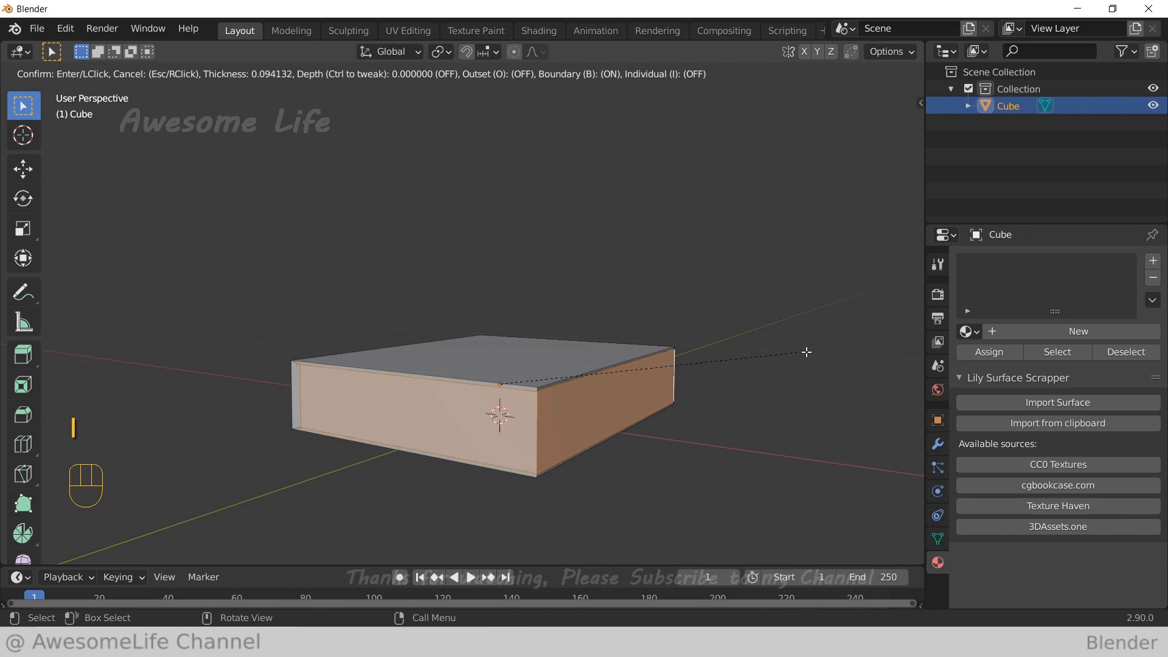
click(793, 395)
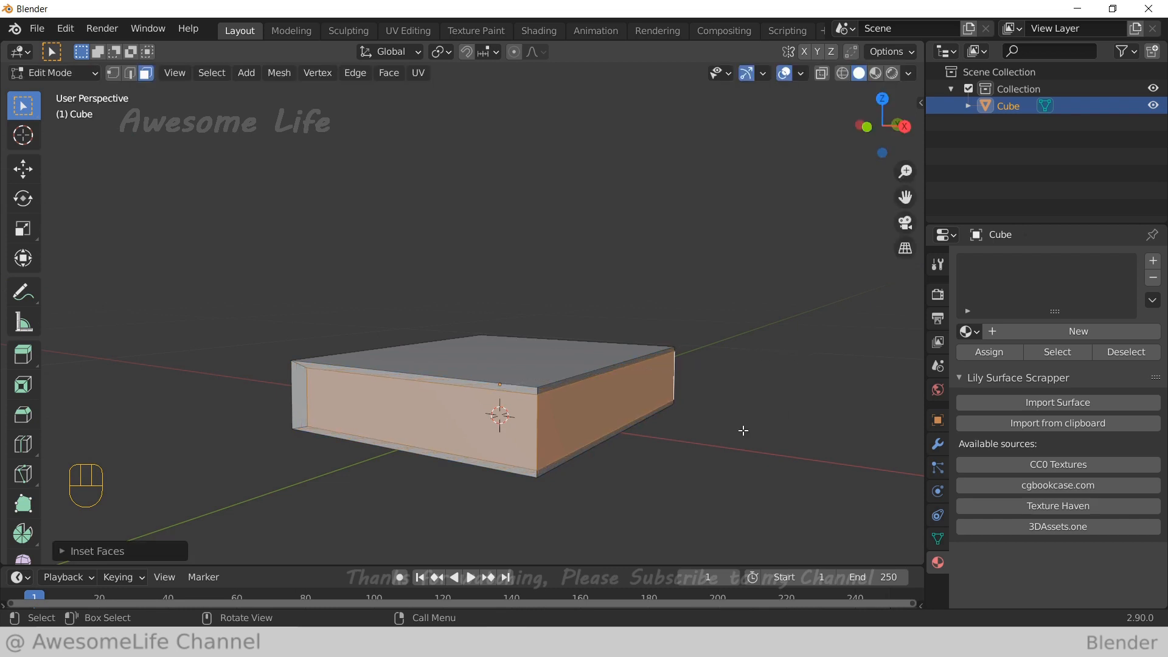
middle_drag(701, 445, 741, 430)
scroll(742, 431, up, 2)
shift+middle_drag(428, 462, 433, 435)
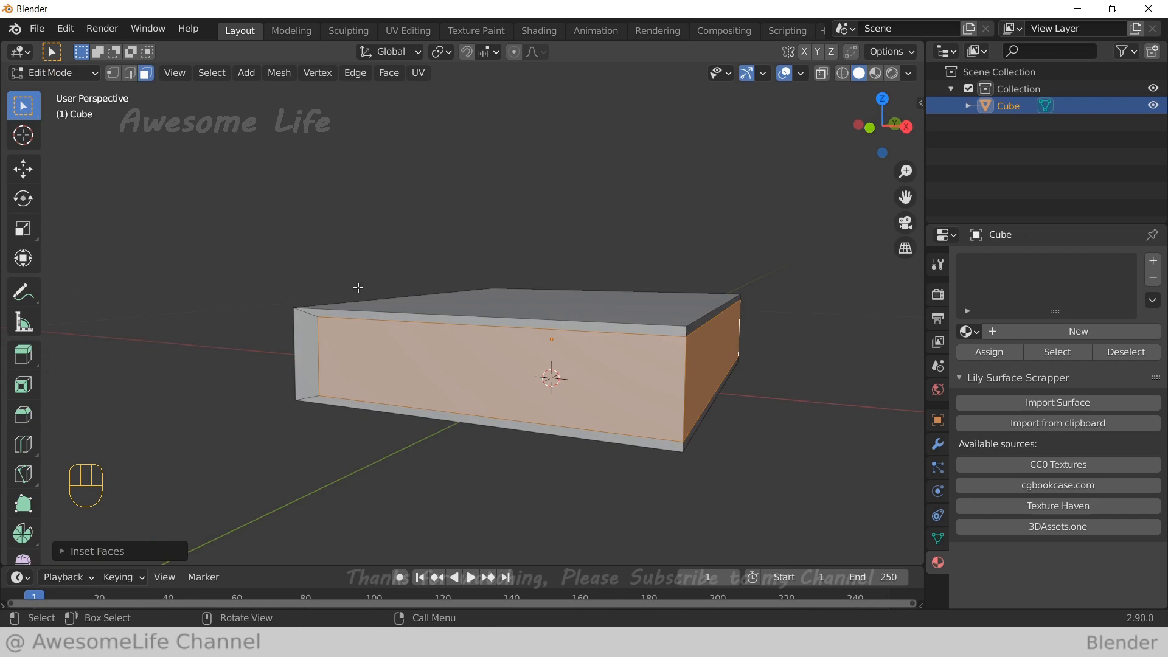
key(ctrl+z)
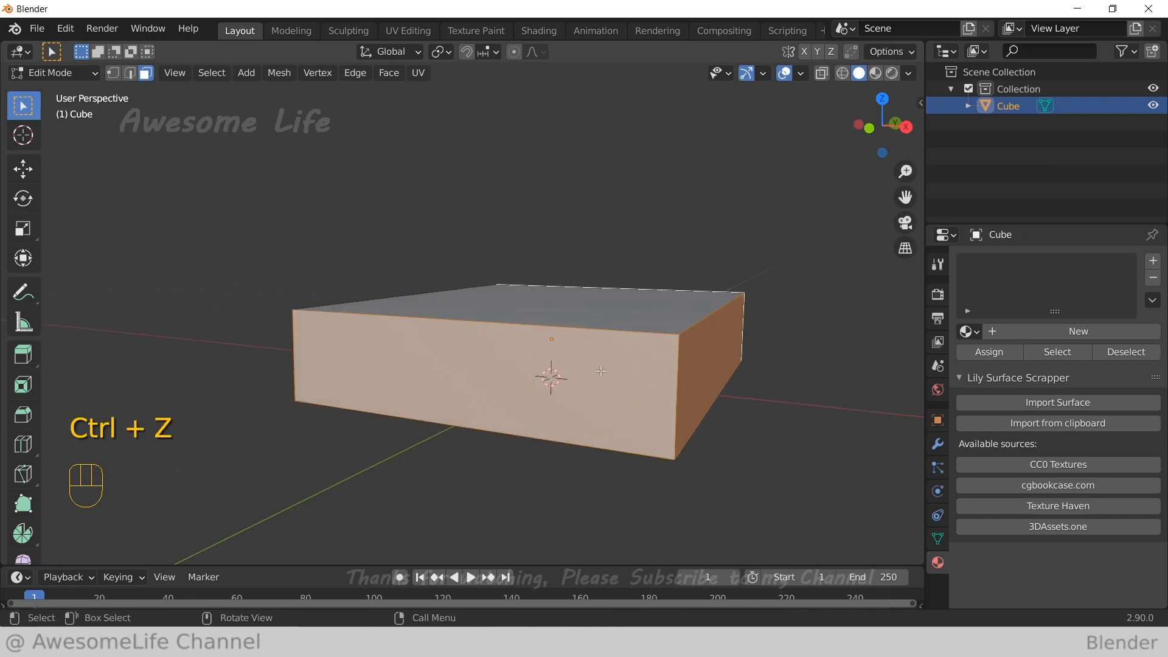
Return to Object Mode and apply the slab's rotation and scale
key(Tab)
key(ctrl+a)
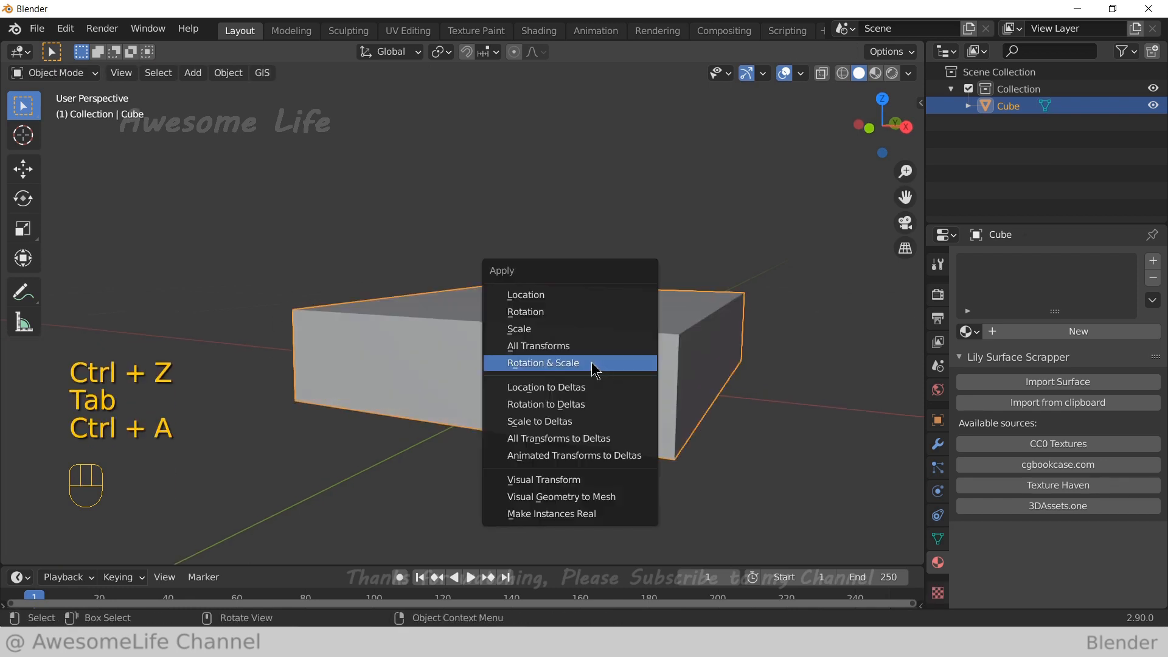
click(591, 363)
In Edit Mode, inset the three selected side faces by about 0.008
shift+middle_drag(644, 379, 723, 412)
key(Tab)
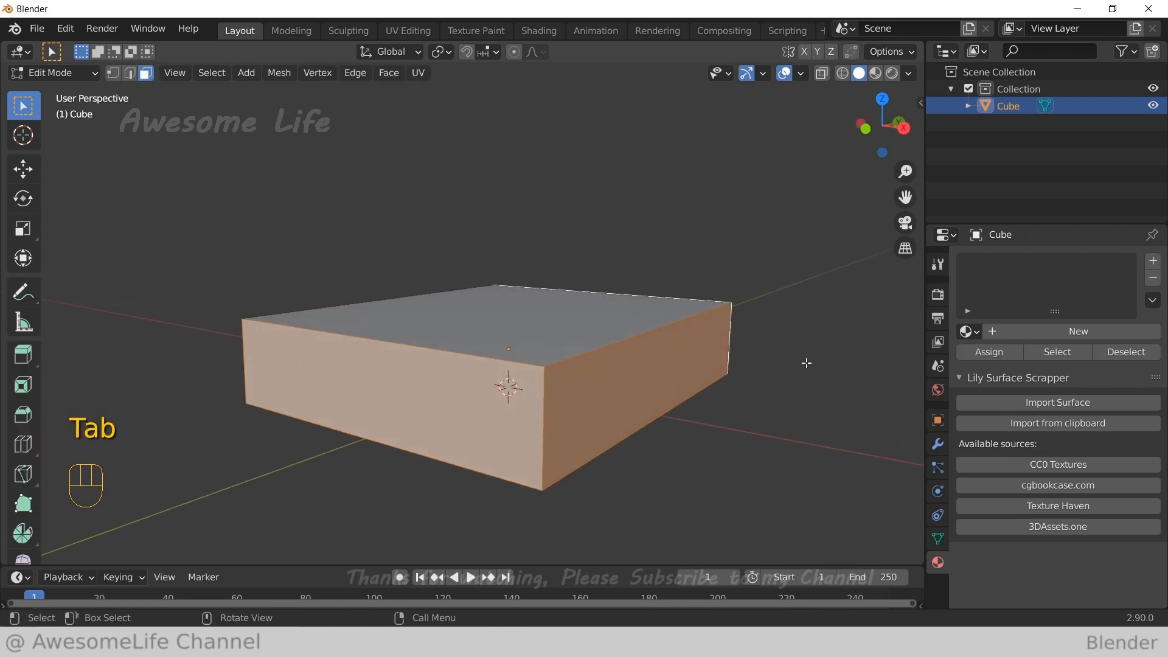
key(i)
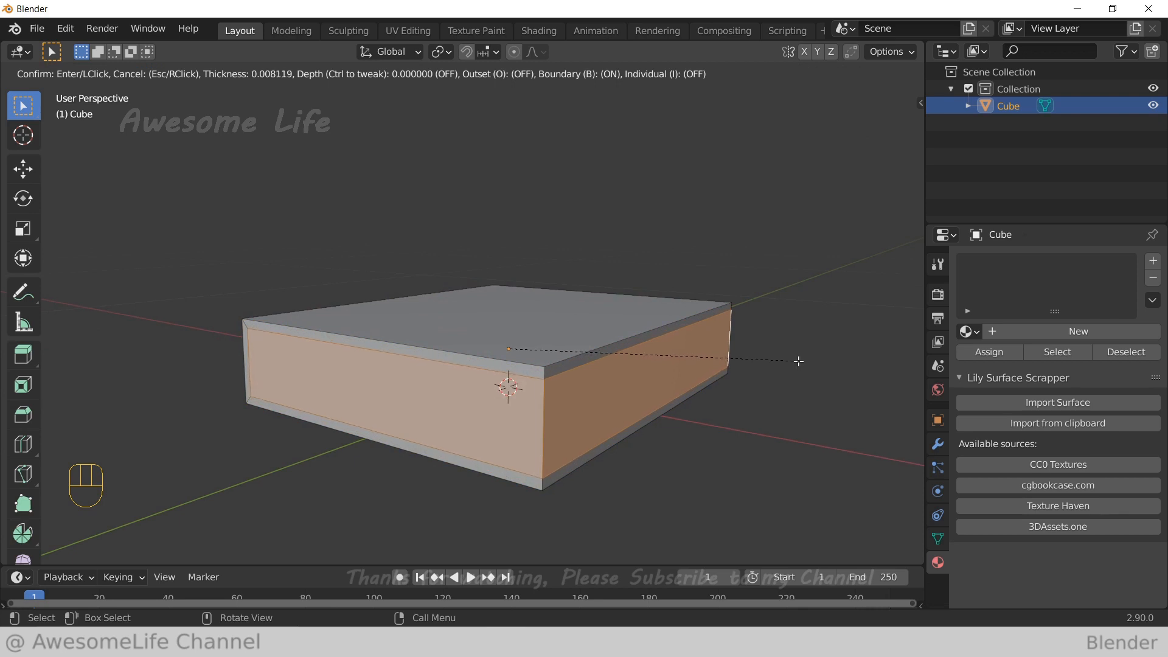
click(799, 360)
Extrude the inset side faces inward along their normals to recess the pages between the covers, and return to Object Mode
middle_drag(688, 422, 748, 406)
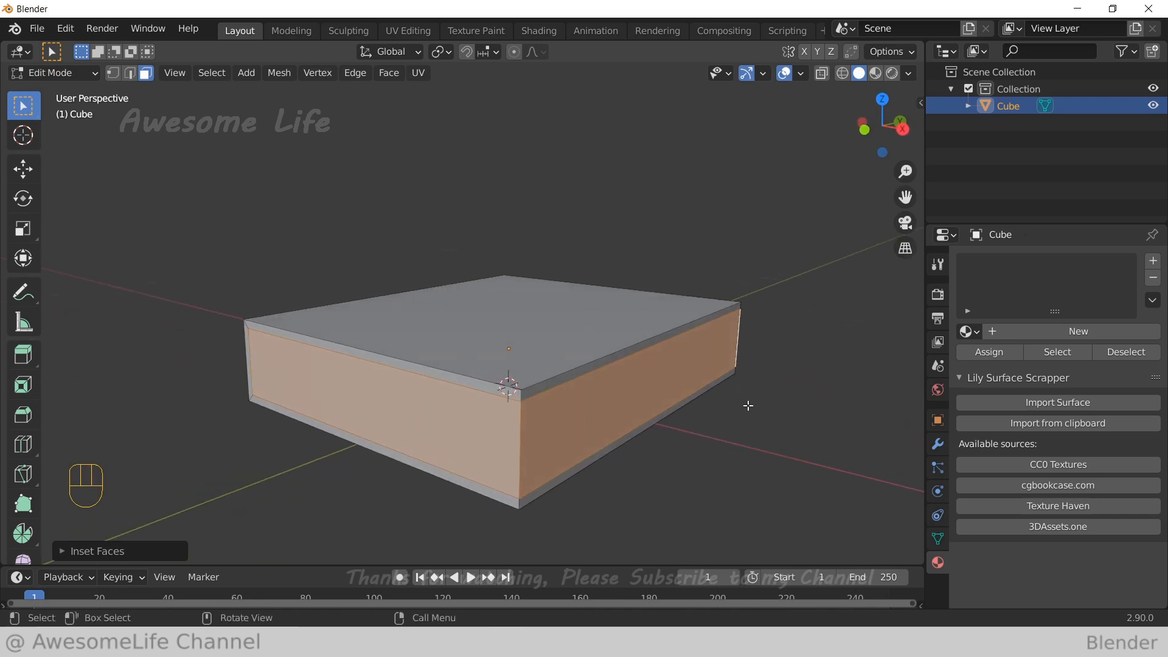
key(alt+e)
click(809, 392)
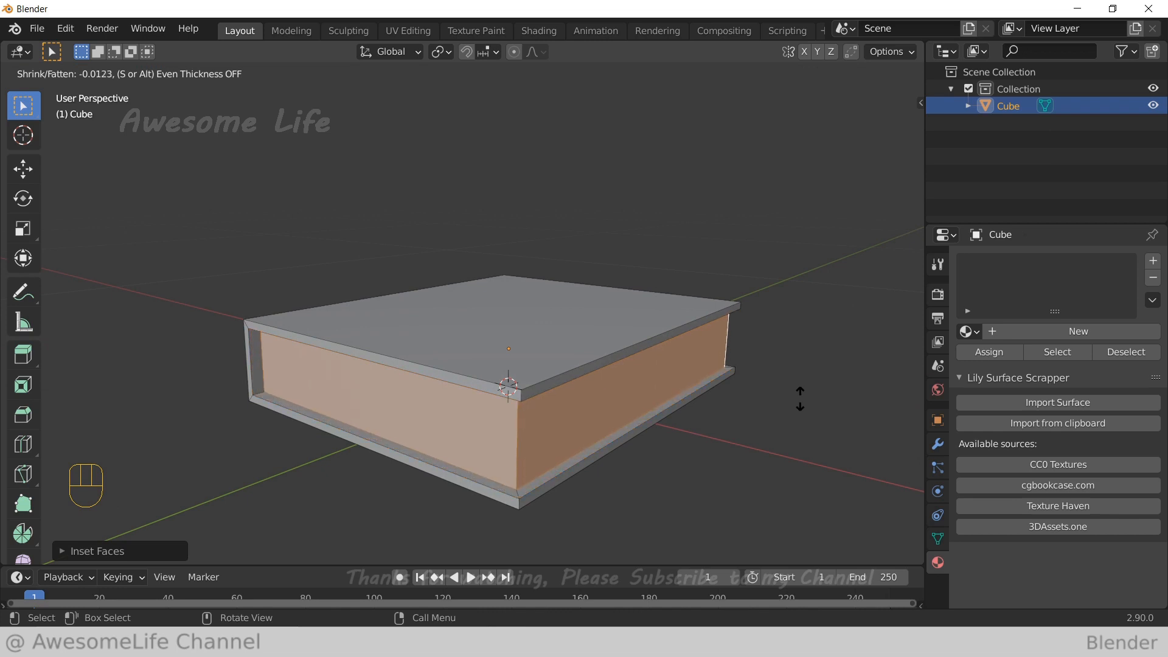
click(799, 400)
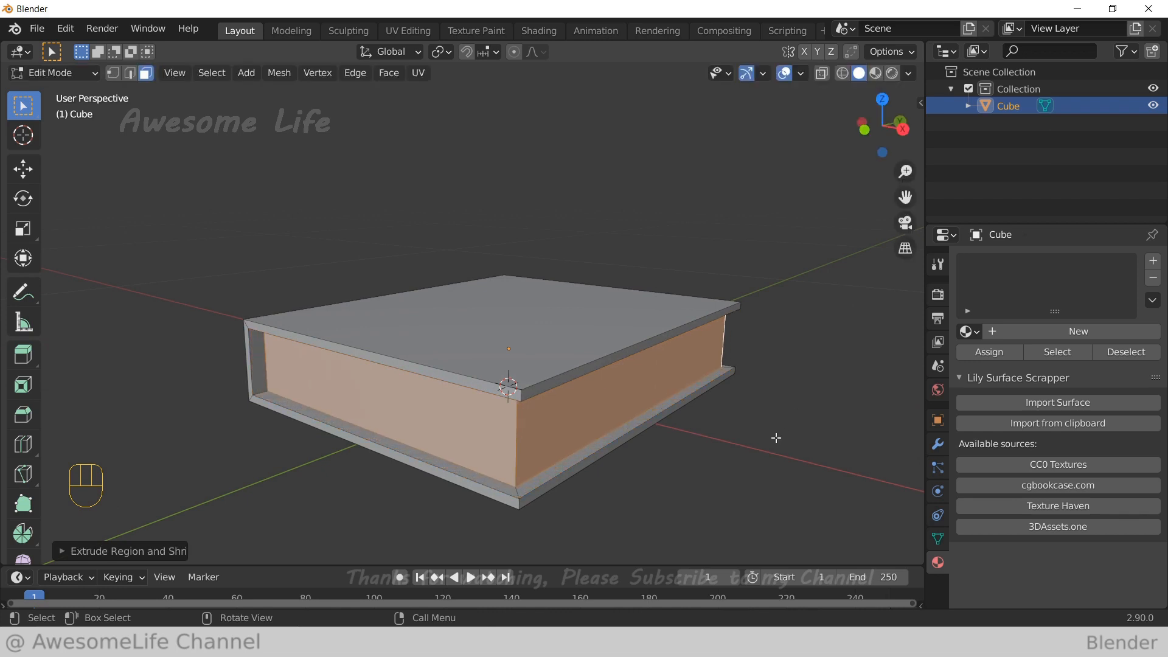
middle_drag(775, 436, 575, 376)
key(Tab)
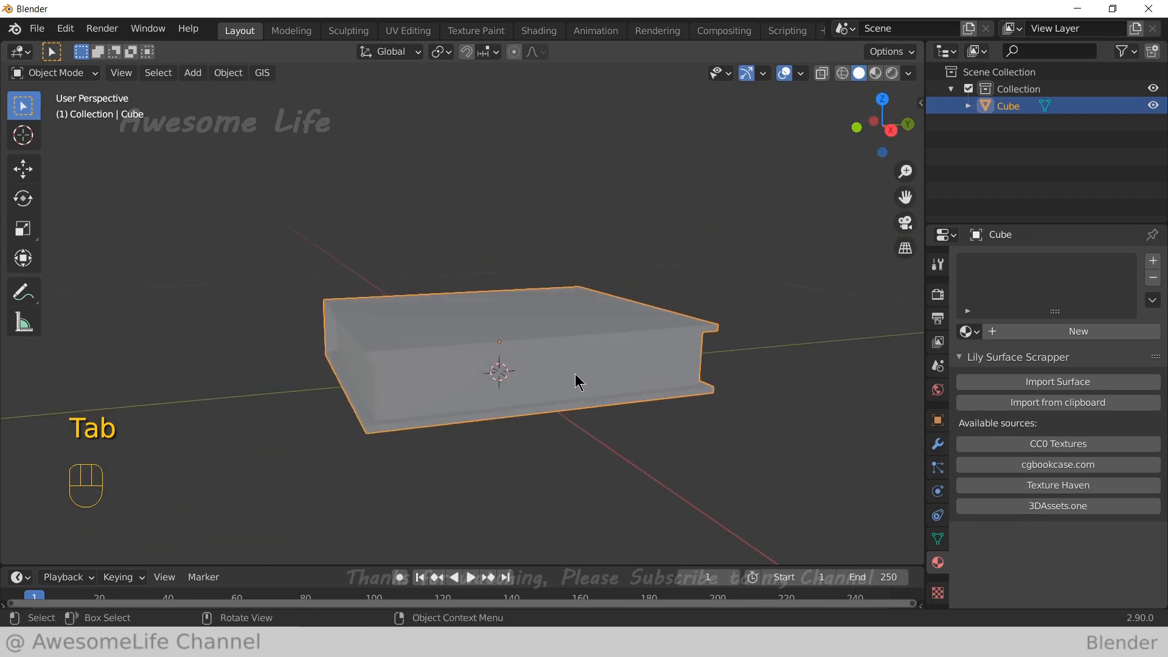
Duplicate the book in place and move the copy up 0.08 m along the Z axis in the right orthographic view
key(KP_3)
scroll(572, 367, up, 2)
key(shift+d)
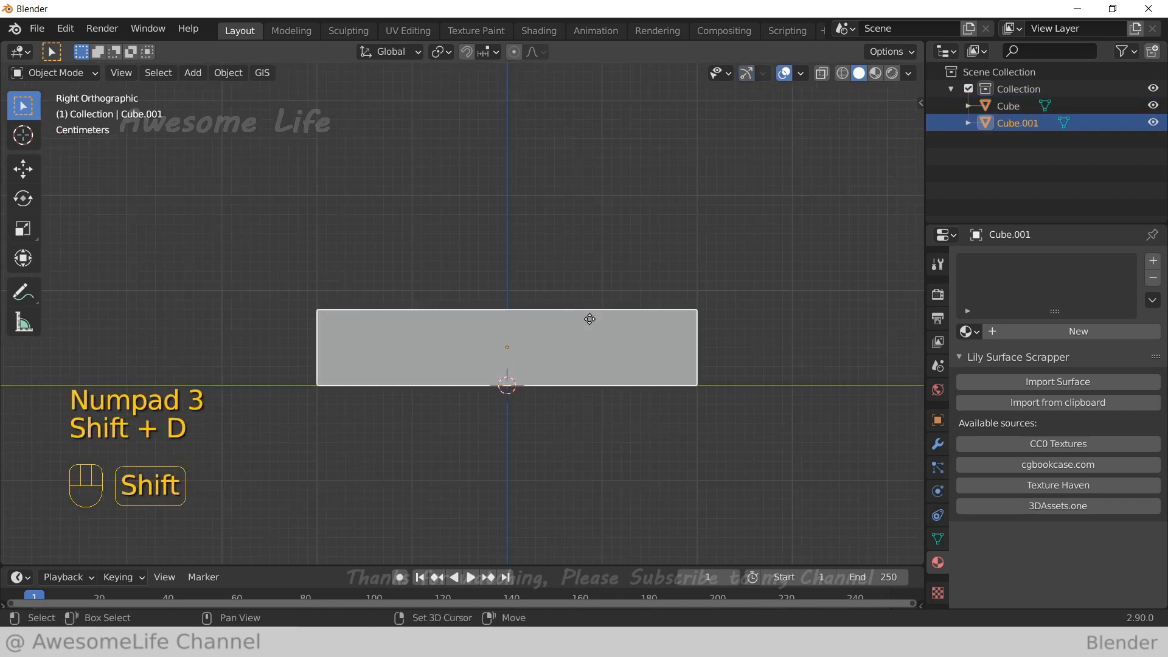
right_click(607, 335)
key(g)
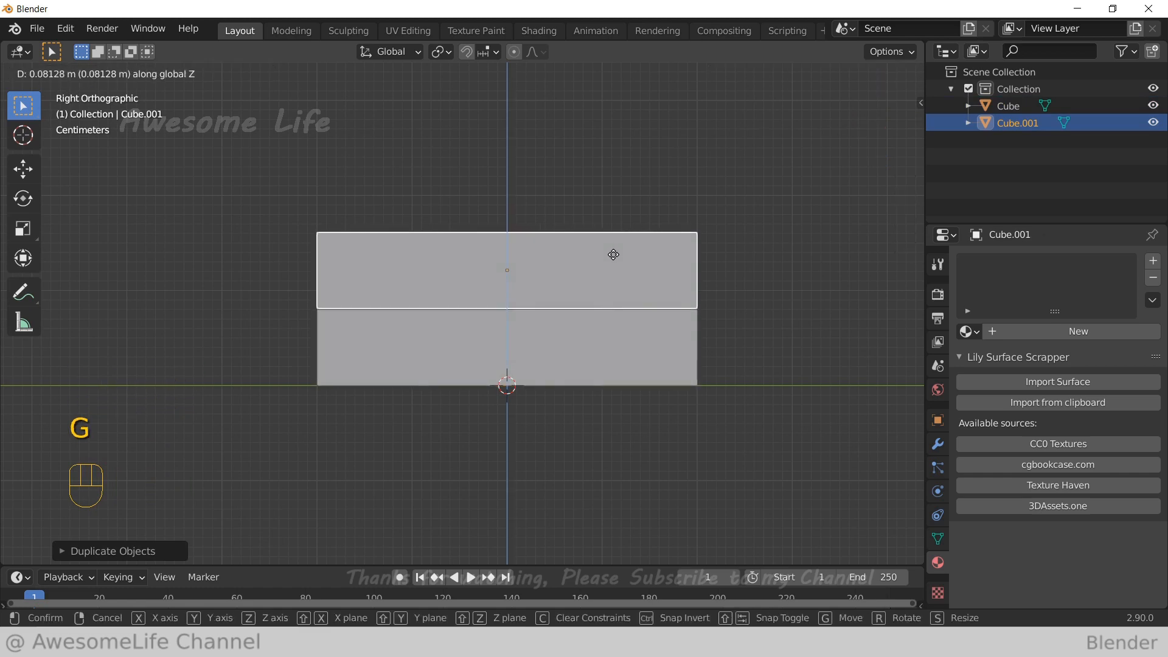
text(0.08)
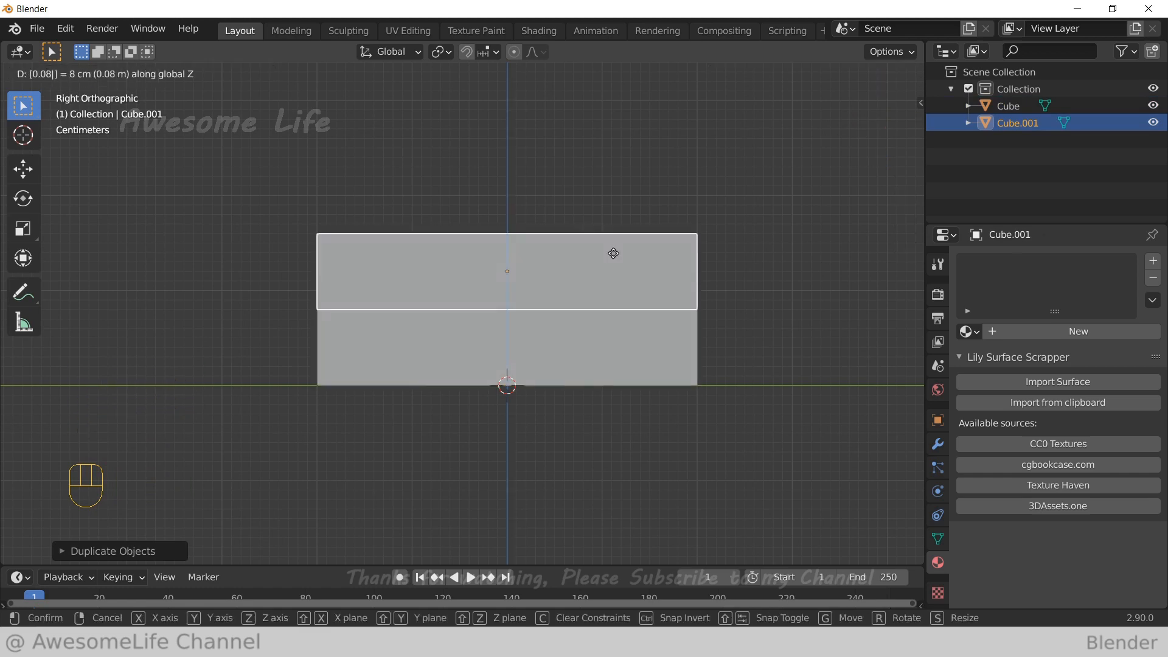
key(Return)
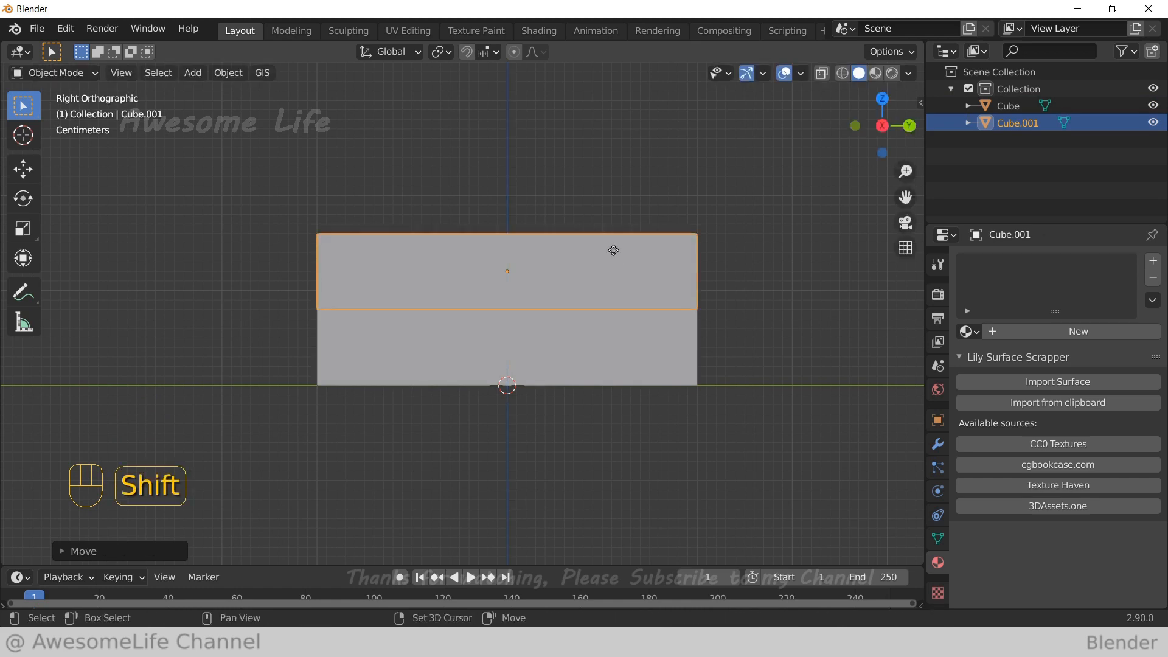
Duplicate the second book and place the copy 0.08 m higher along the Z axis
key(shift+d)
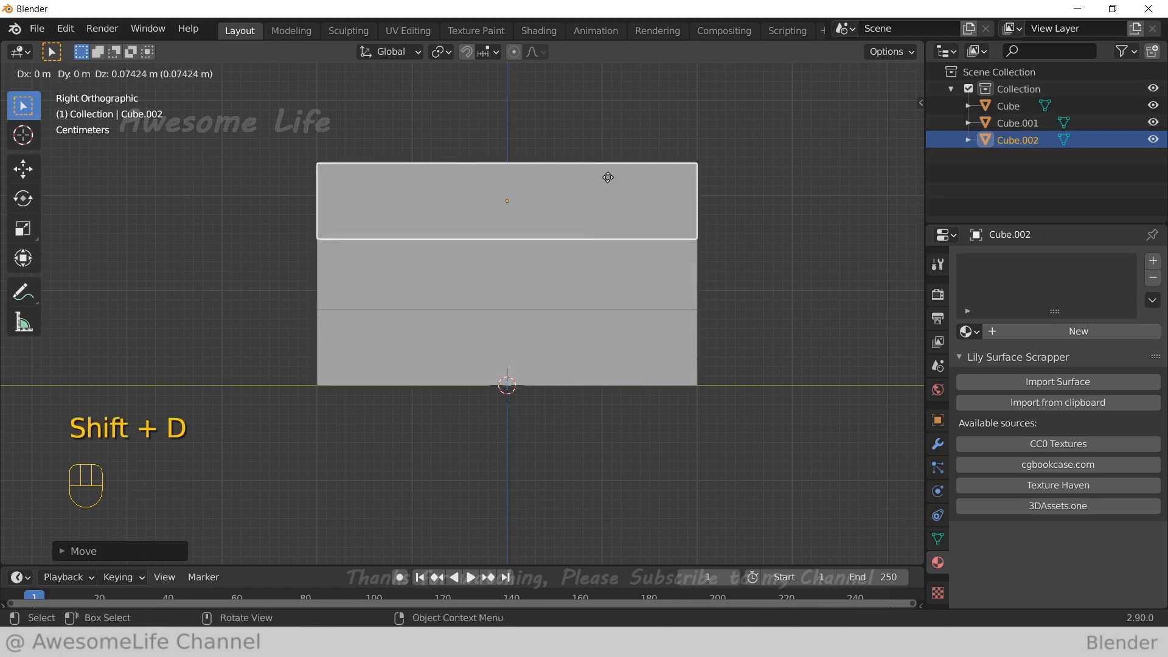
key(z)
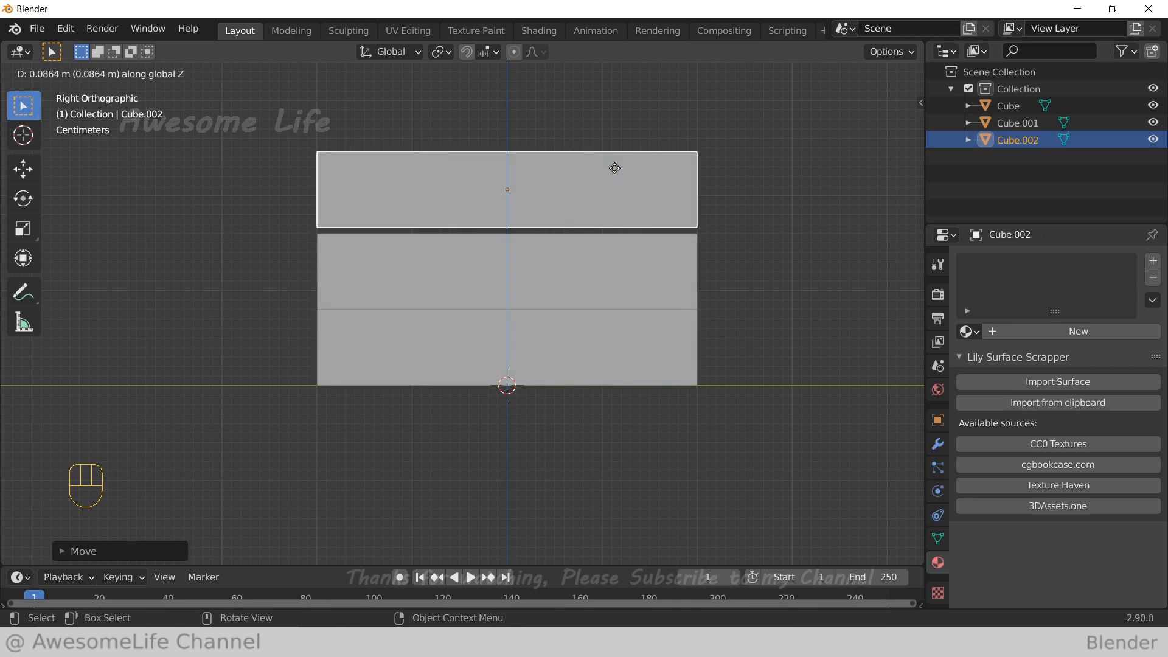
text(0.08)
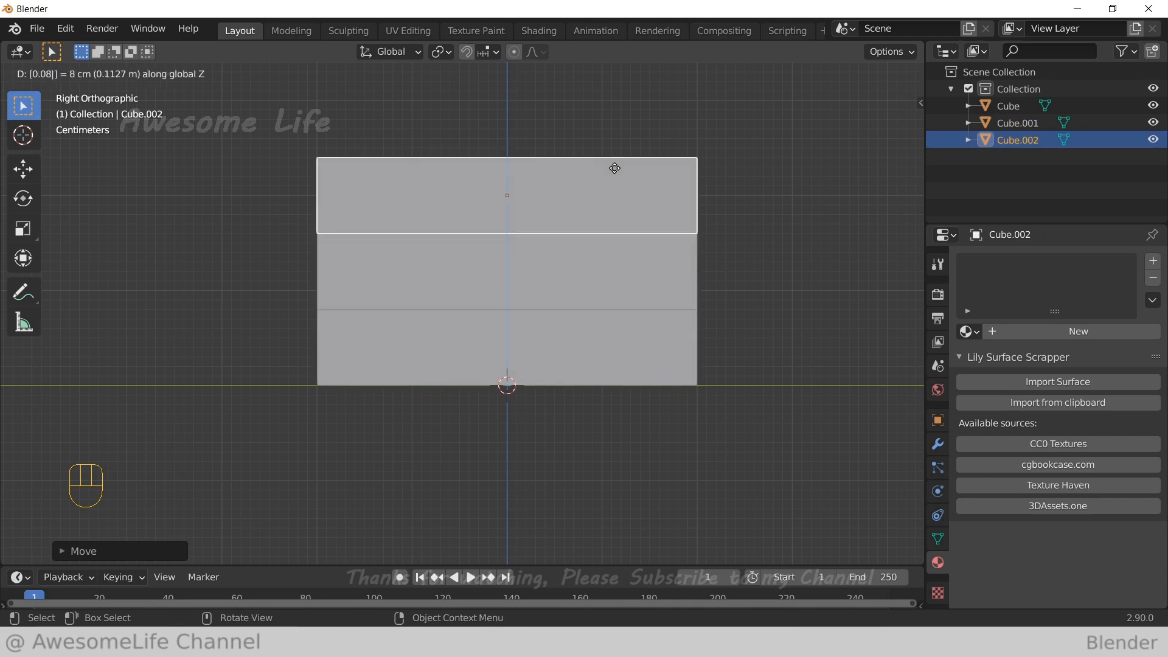
key(Return)
Give the bottom book a new material with a red base color (HSV about 0.013, 0.946, 0.906) and switch the viewport to Material Preview
click(573, 374)
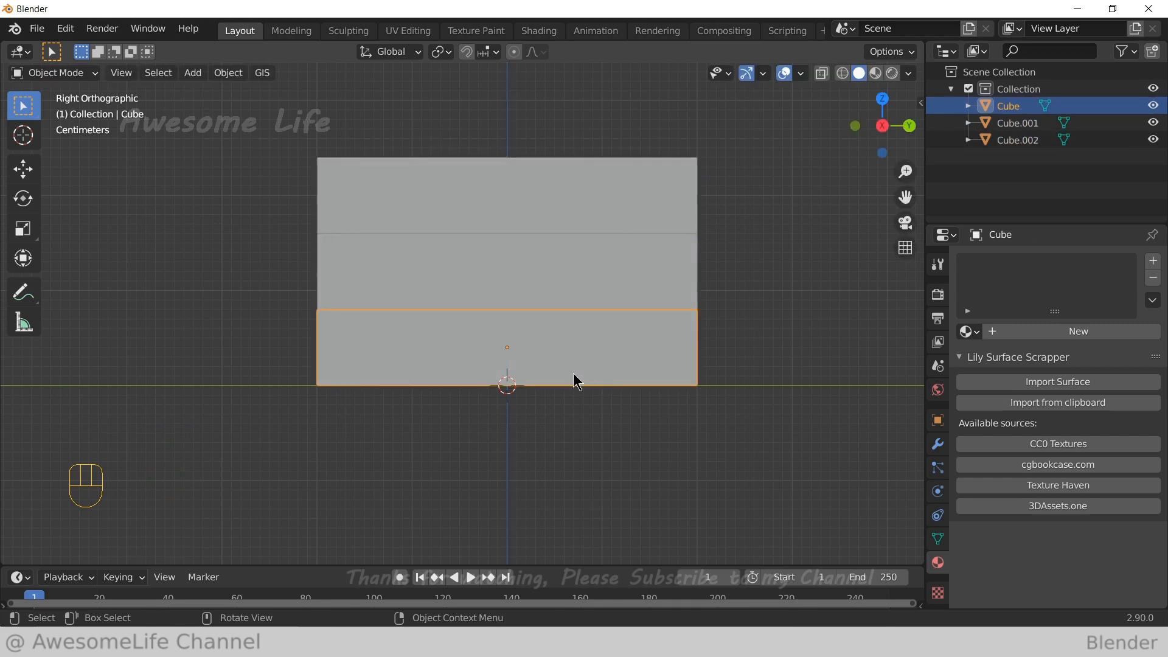
middle_drag(573, 374, 499, 417)
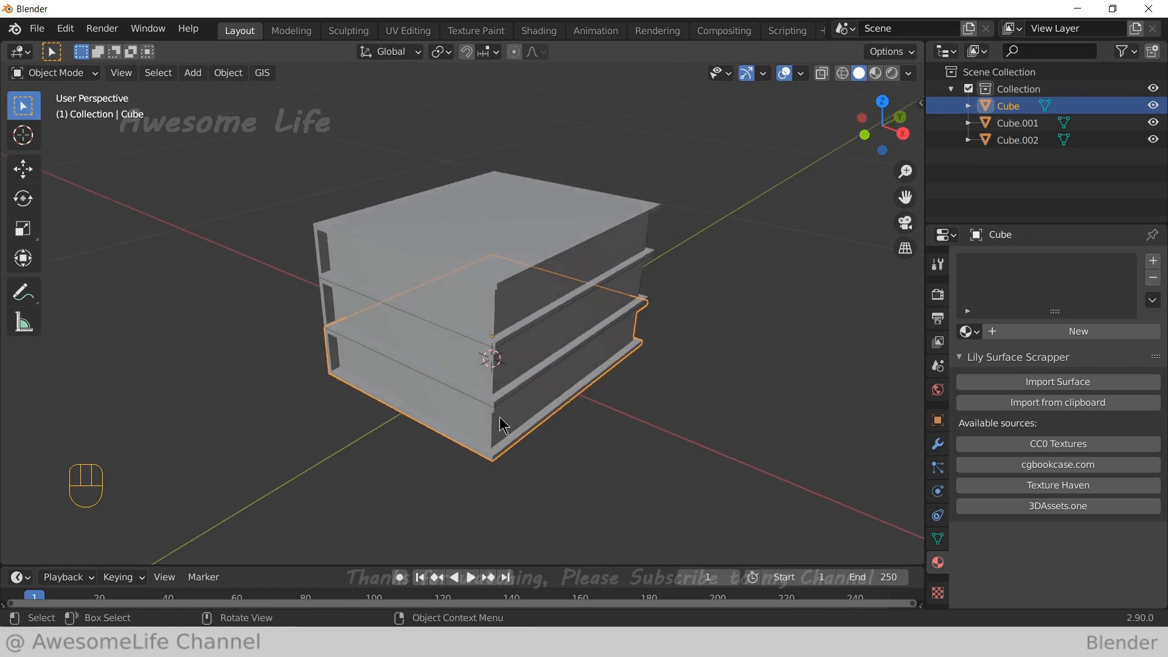
click(1051, 332)
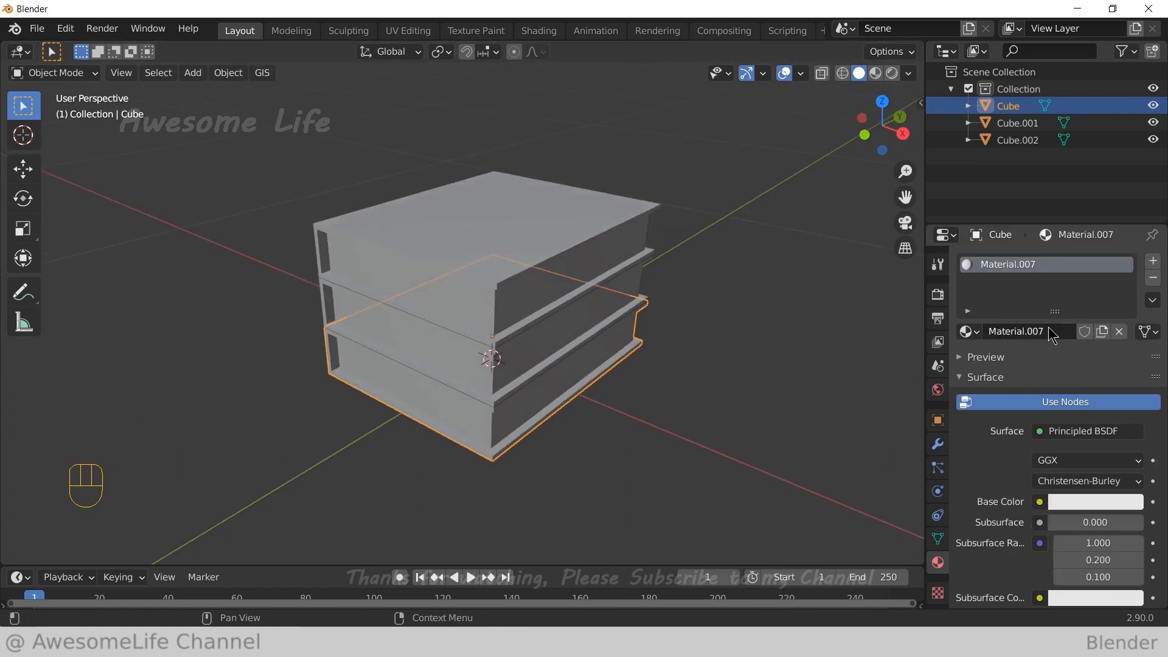
click(1058, 496)
click(1054, 376)
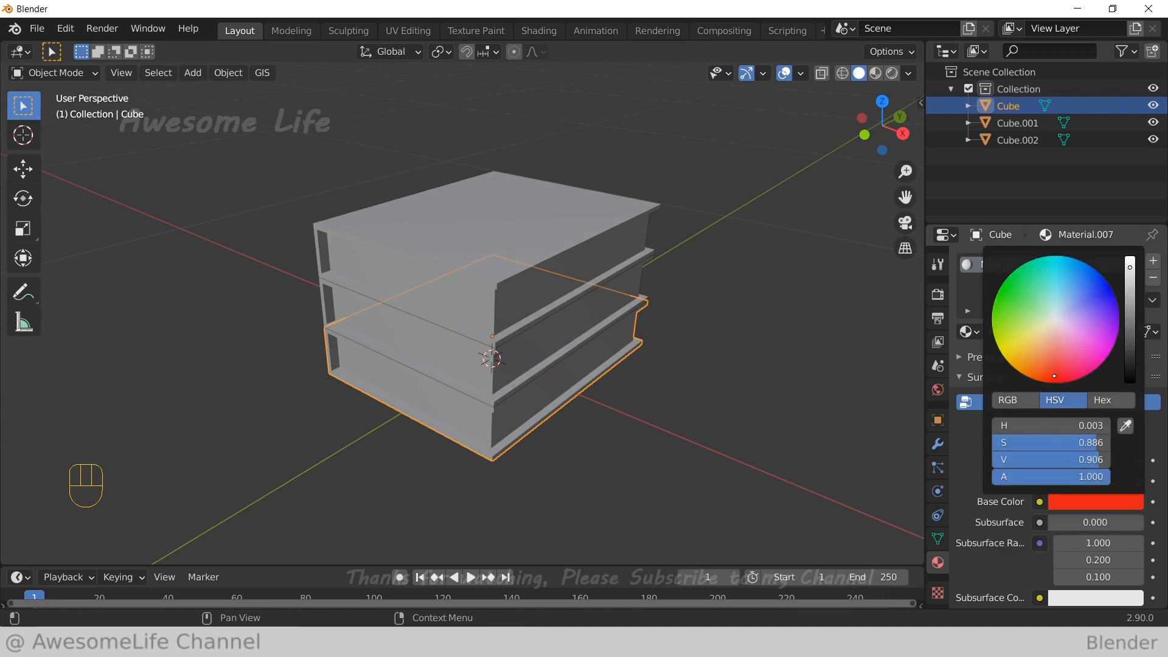
click(877, 76)
Enter Edit Mode on the bottom book, clear the face selection and add a second material slot
key(Tab)
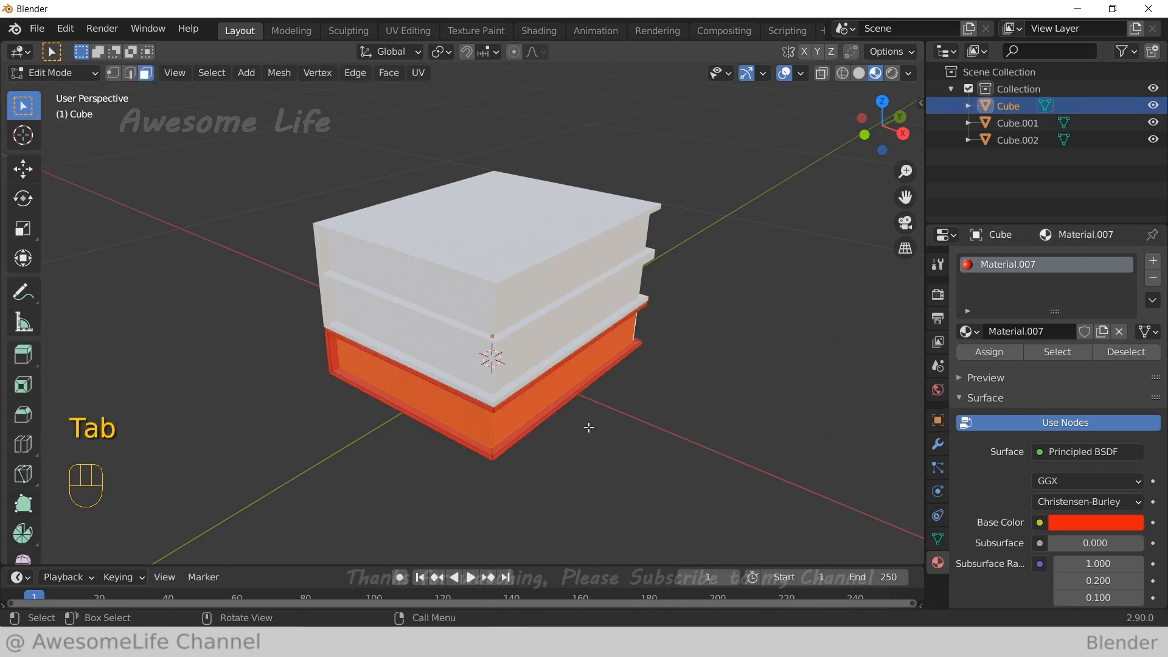
click(660, 451)
middle_drag(632, 459, 638, 437)
click(1153, 261)
Select the bottom book's three recessed page faces and assign the empty second material slot to them
middle_drag(912, 403, 826, 407)
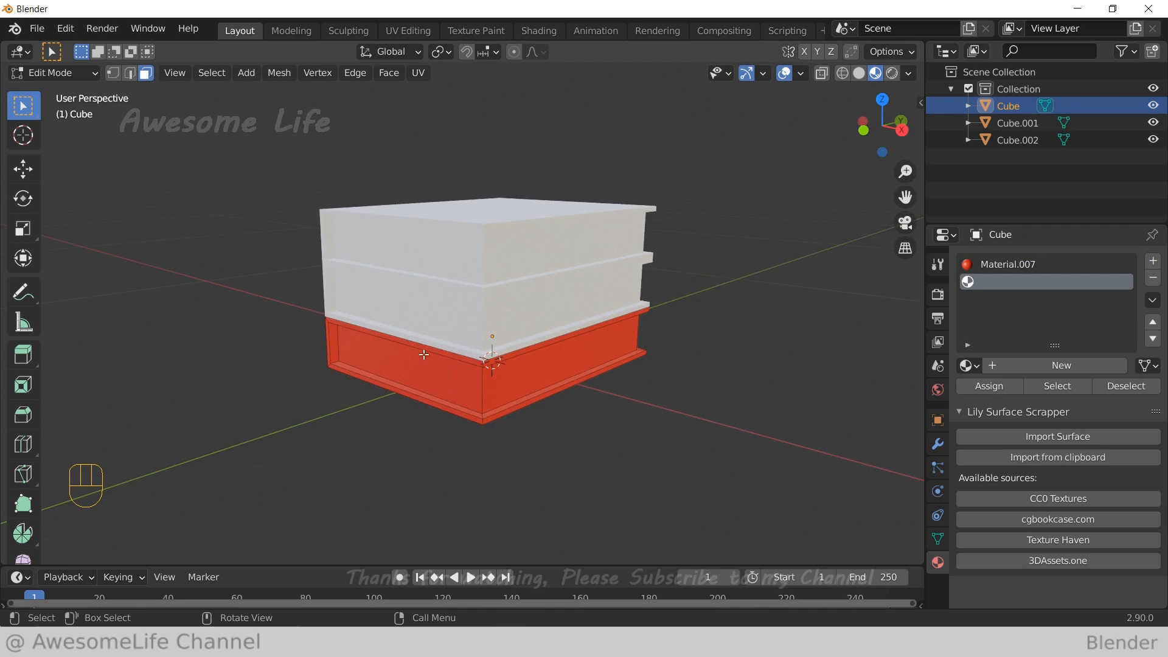
click(424, 354)
shift+click(495, 382)
middle_drag(495, 381, 628, 408)
shift+click(609, 402)
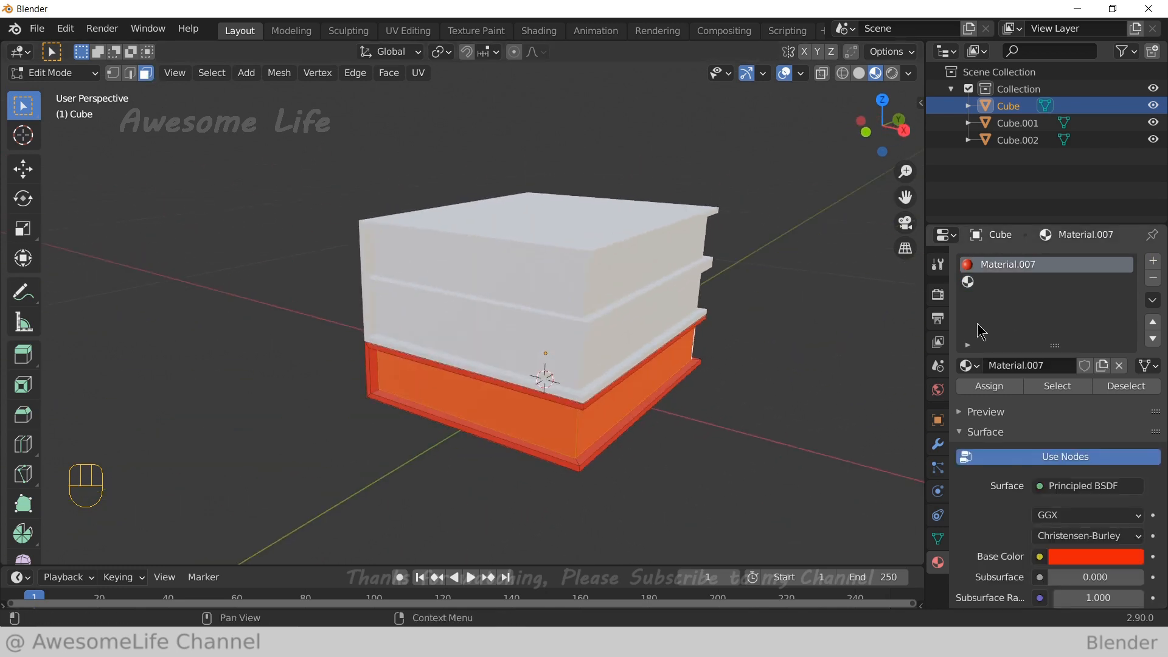
click(986, 282)
click(996, 391)
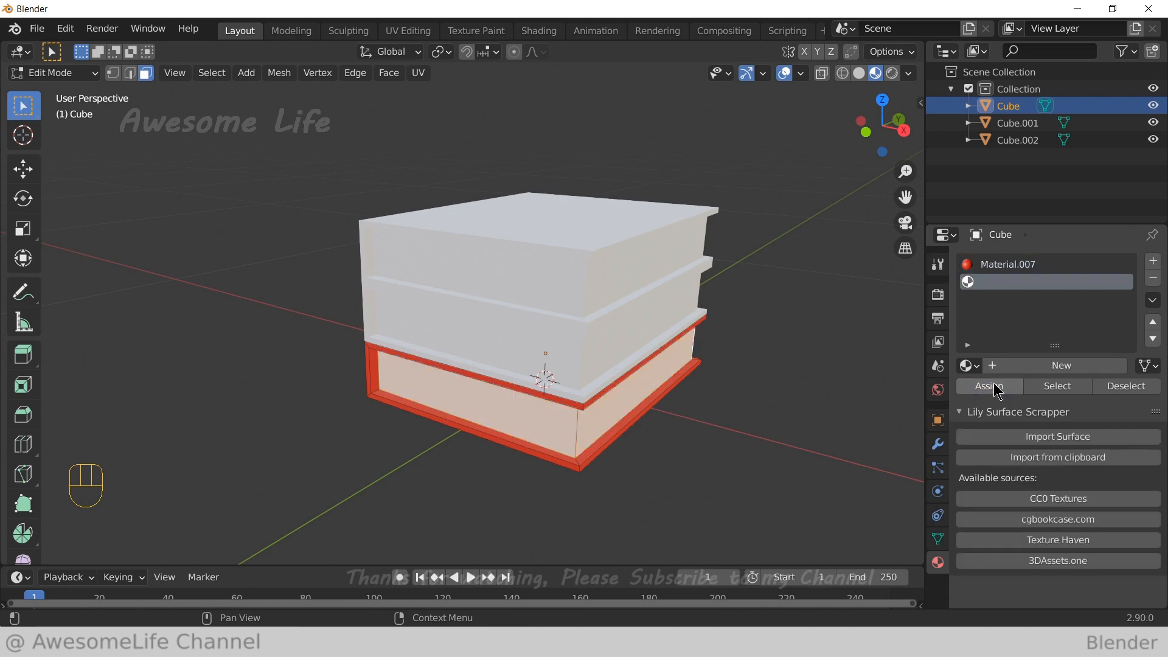
Create a new material in the second slot, brighten its base color to pure white, and return to Object Mode
click(1018, 367)
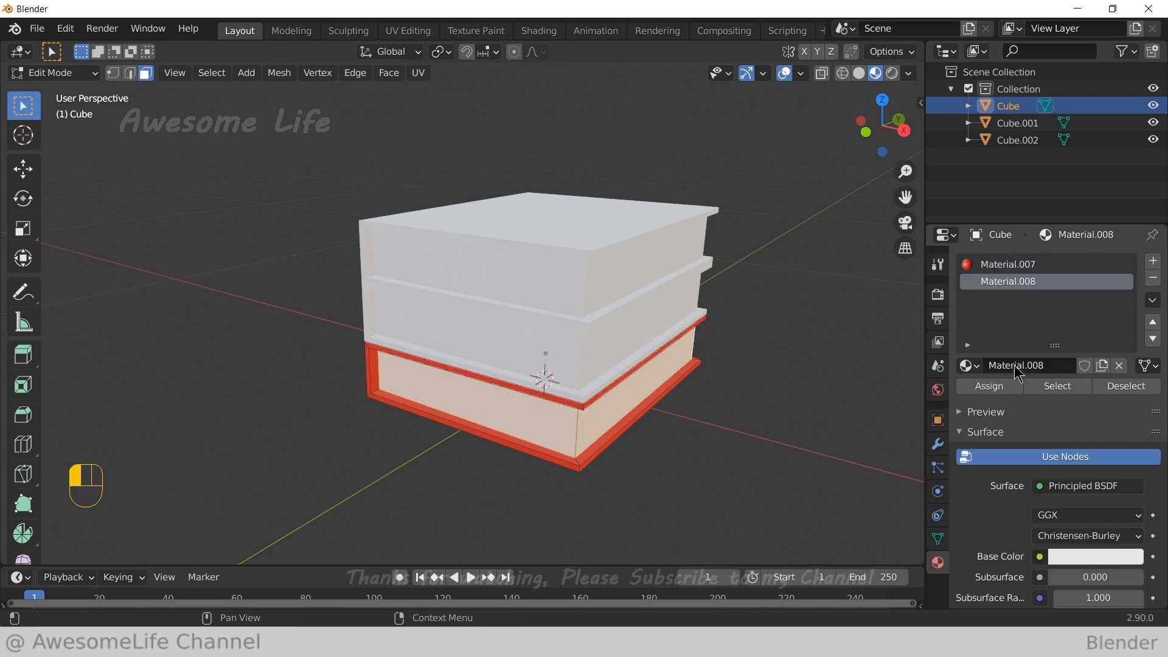
click(1094, 558)
drag(1130, 322, 1130, 311)
click(647, 475)
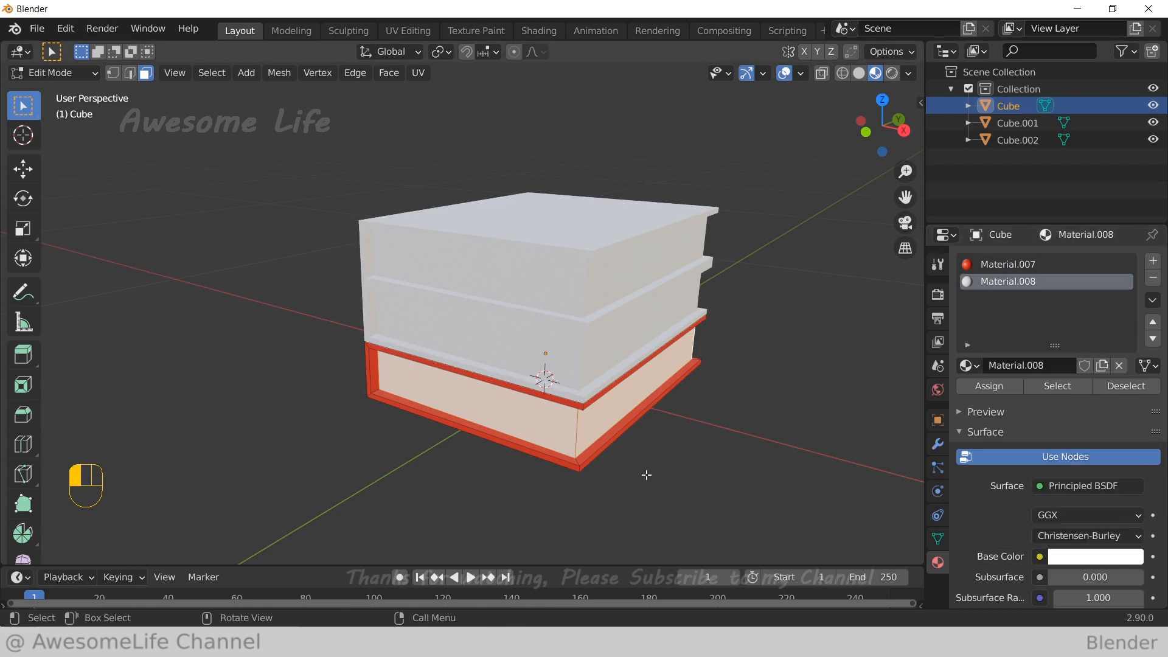
key(Tab)
Select the two upper books with the bottom book active, link its materials to them, and clear the selection
mouse_move(646, 477)
middle_down()
mouse_move(628, 477)
mouse_move(648, 475)
middle_up()
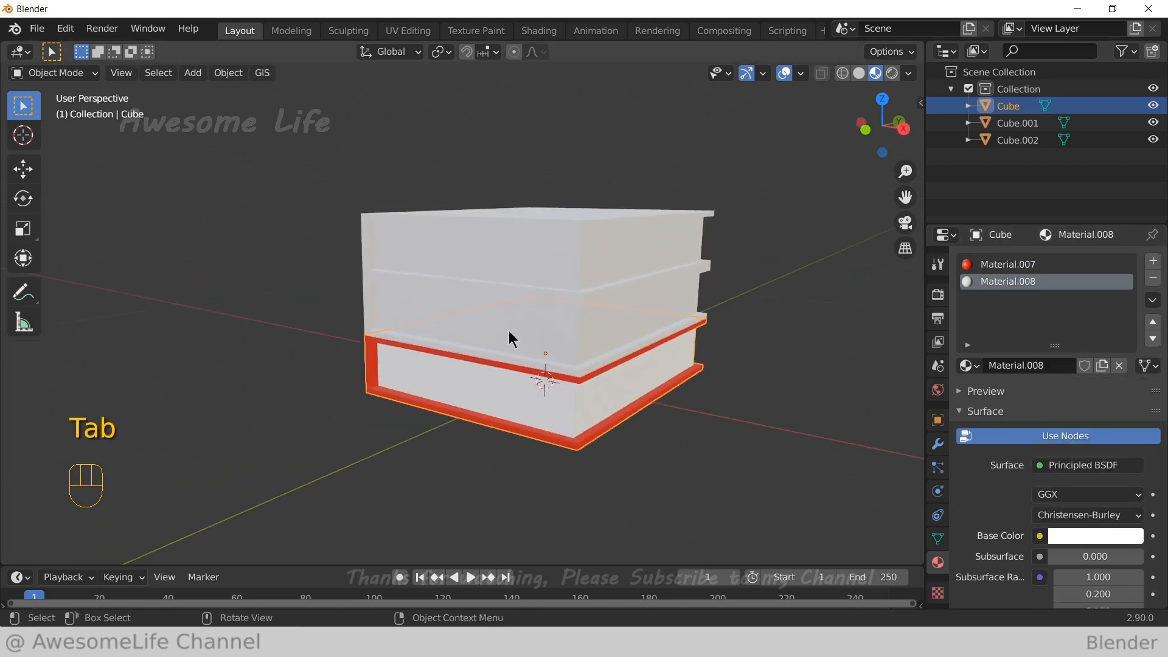
click(502, 259)
shift+click(488, 305)
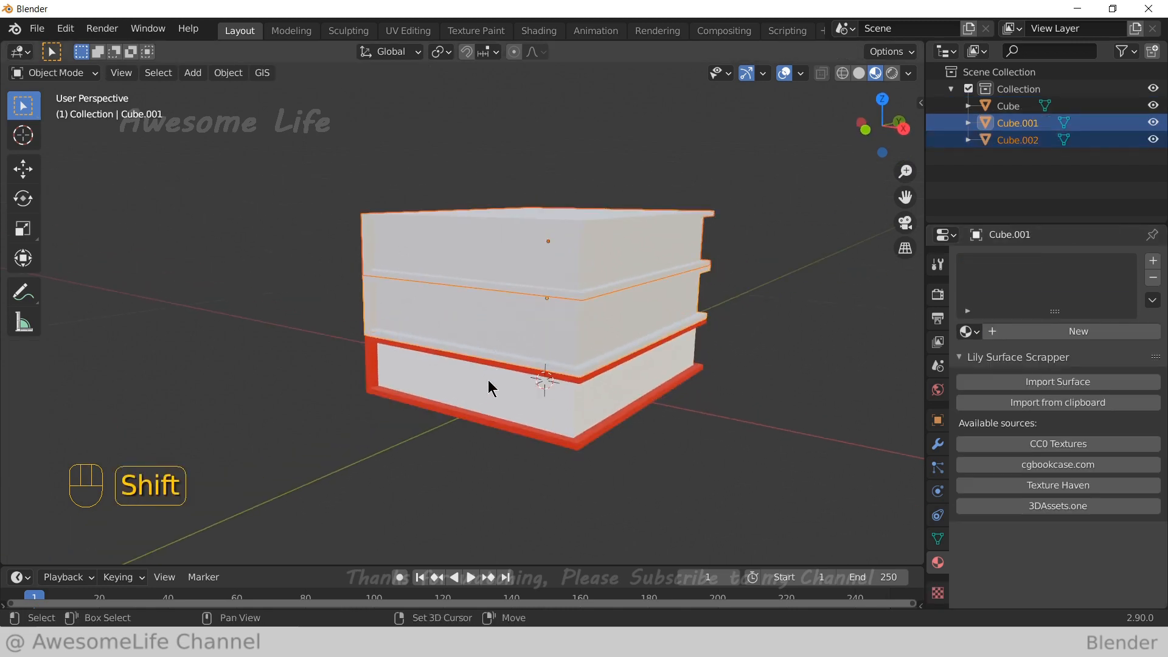
shift+click(488, 386)
key(ctrl+l)
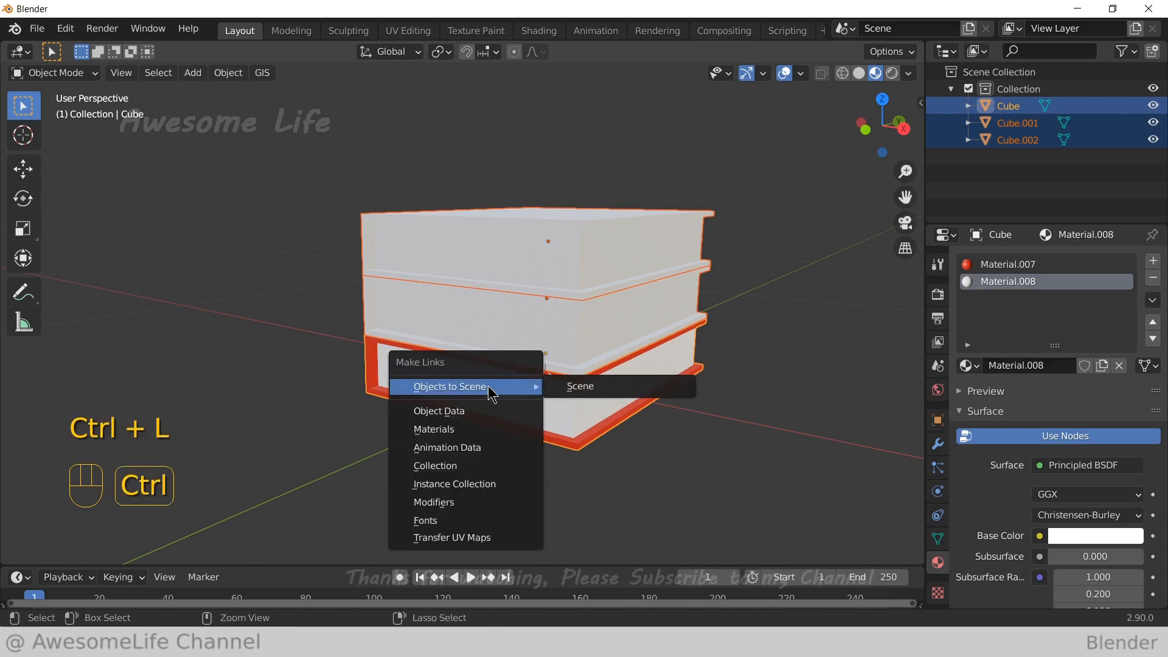
click(485, 430)
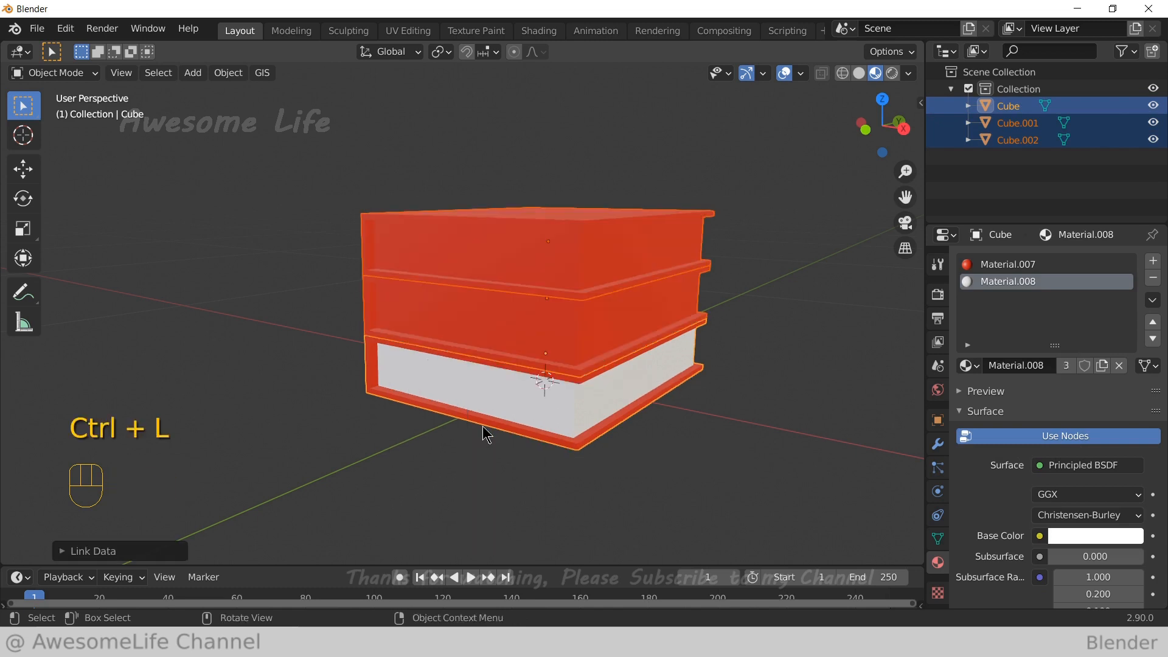
click(611, 465)
middle_drag(585, 460, 585, 476)
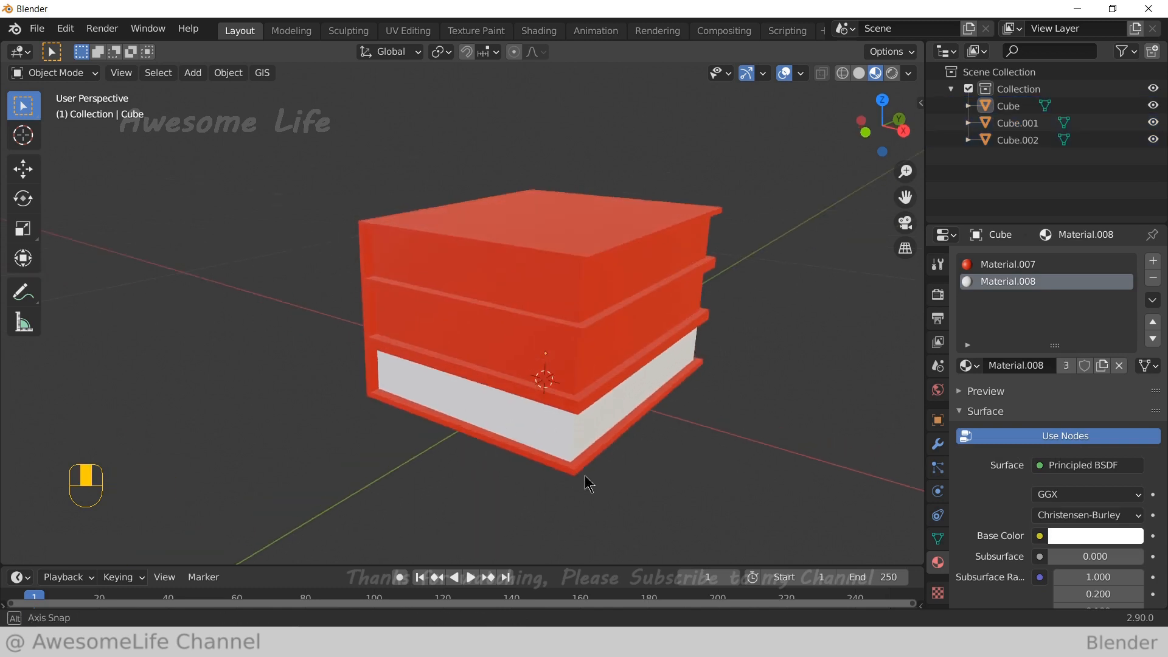
Make the middle book's cover material a single-user copy and set its base color to yellow
click(530, 347)
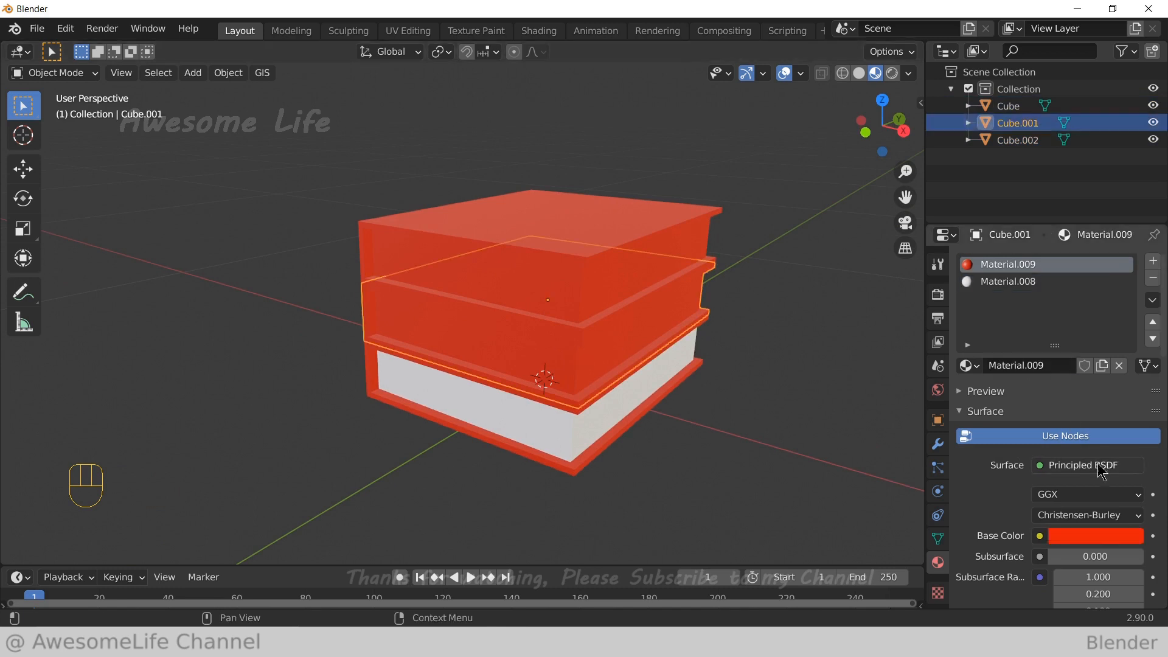
click(1093, 538)
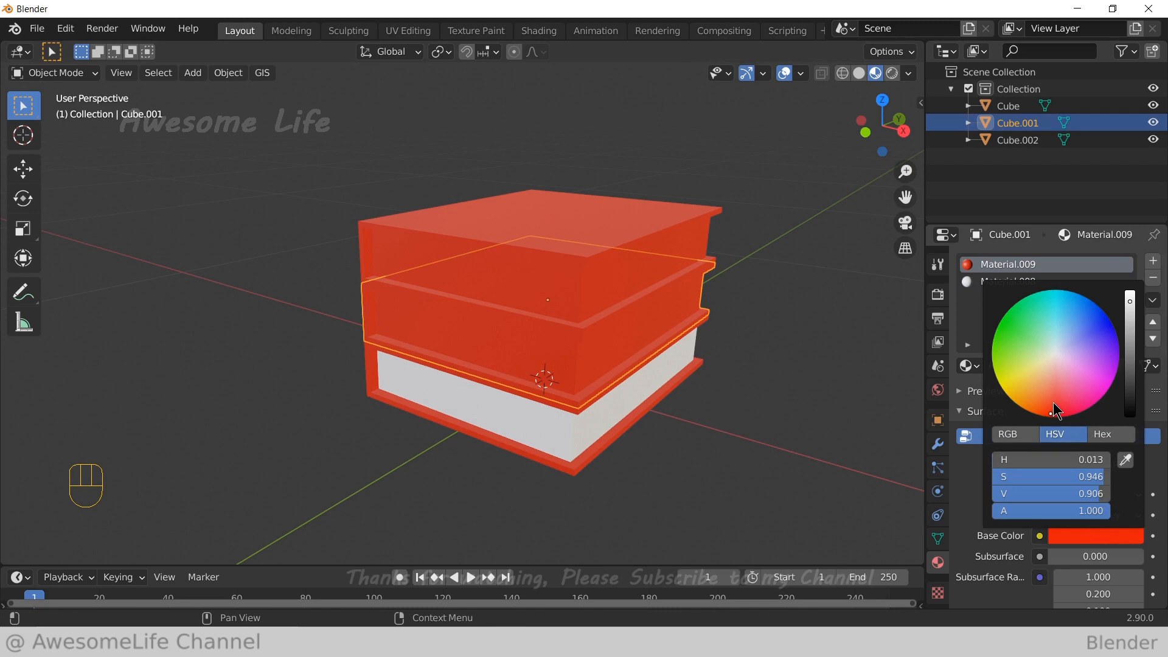
mouse_move(1057, 412)
mouse_down()
mouse_move(1028, 410)
mouse_move(1001, 387)
mouse_up()
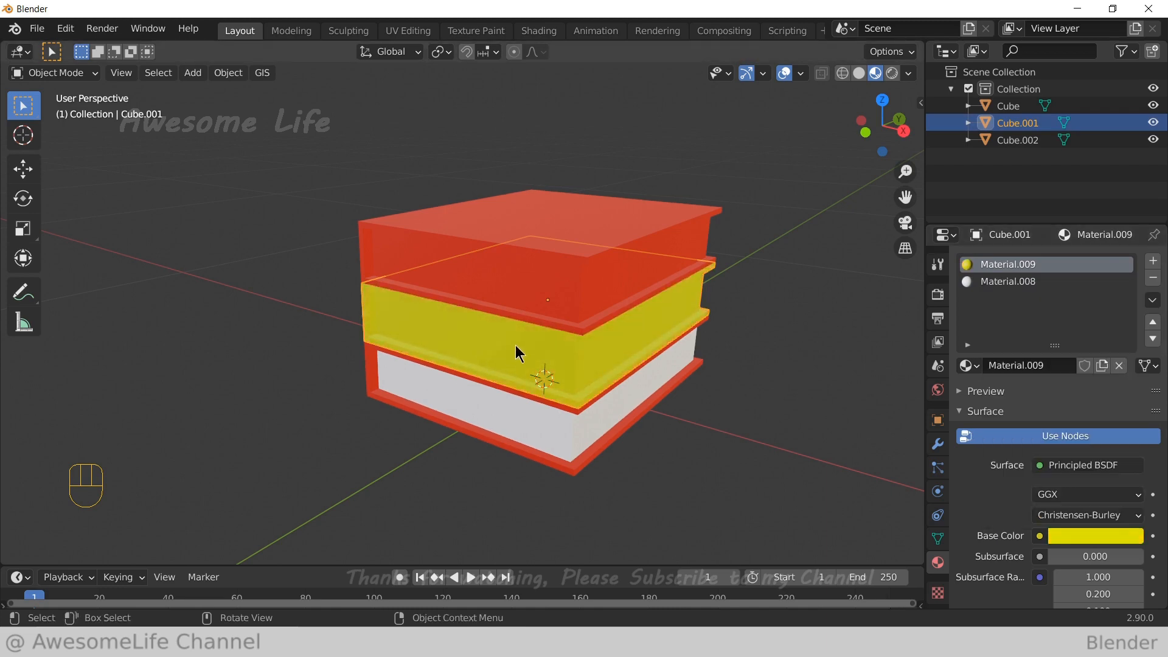
In Edit Mode, assign the white Material.008 to the middle book's three recessed page faces and clear the selection
key(Tab)
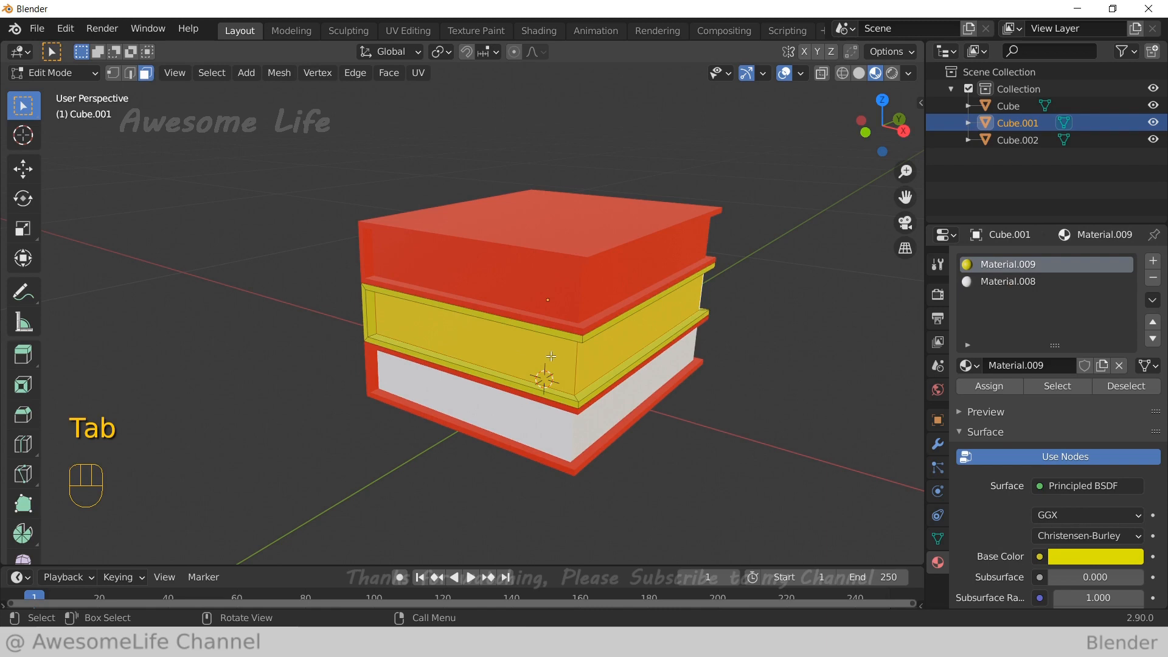
middle_drag(678, 444, 715, 400)
shift+click(743, 395)
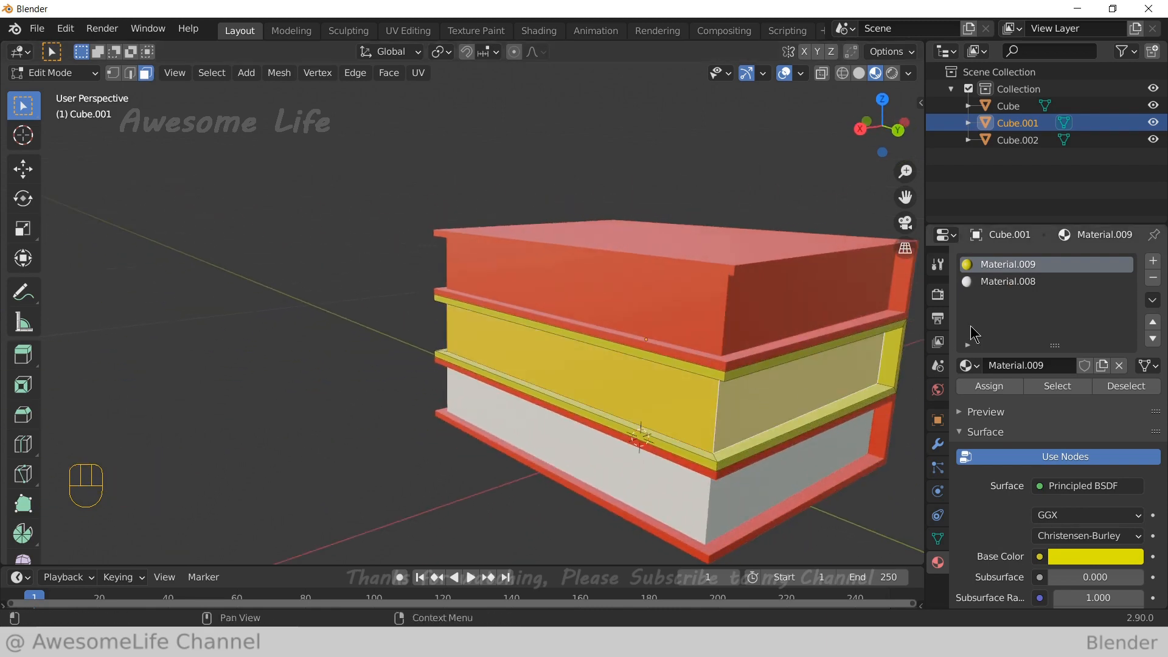
click(998, 281)
click(989, 386)
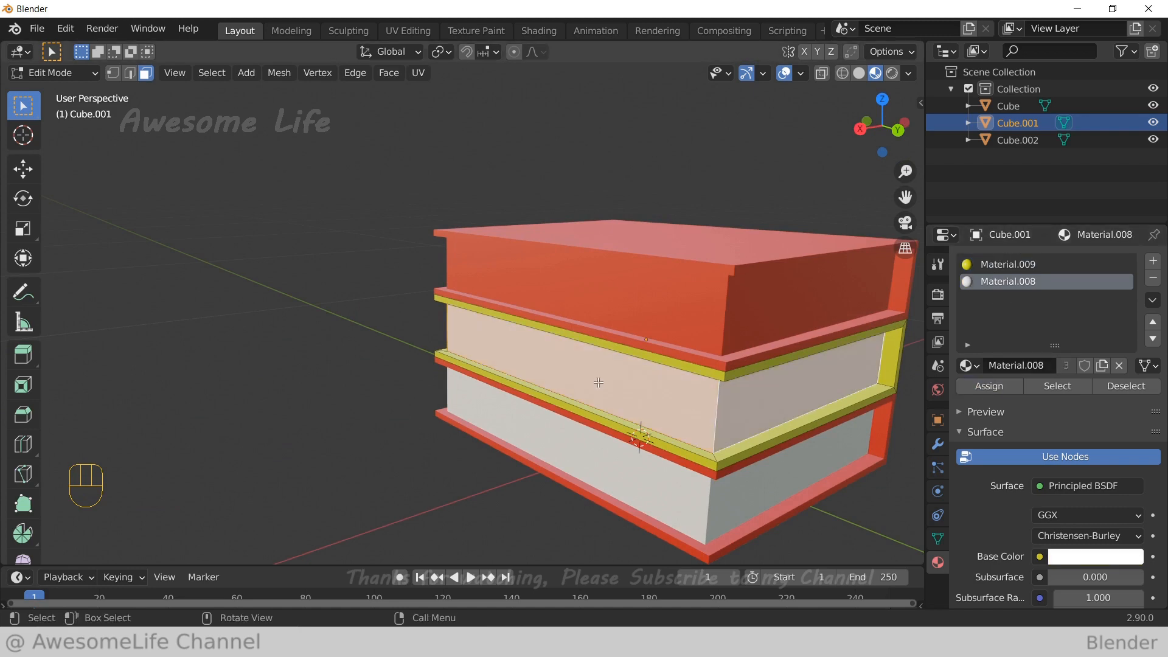
middle_drag(718, 390, 791, 381)
shift+middle_drag(791, 381, 680, 341)
click(748, 425)
middle_drag(748, 425, 733, 431)
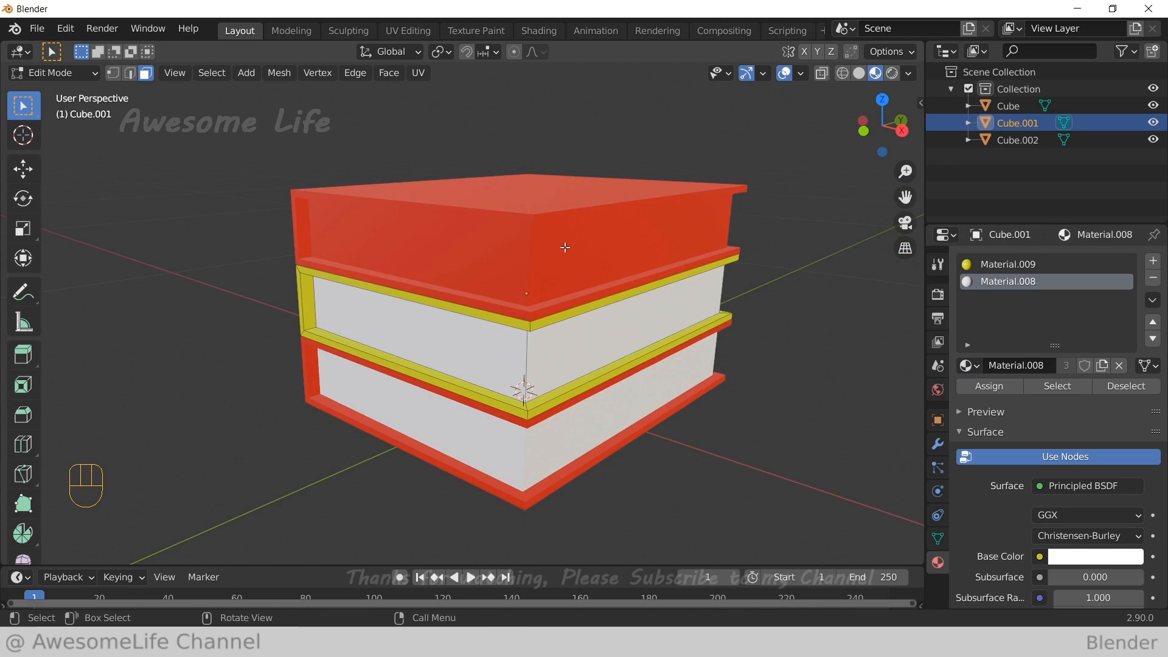
Return to Object Mode and select the top book
key(Tab)
click(598, 272)
middle_drag(597, 273, 775, 417)
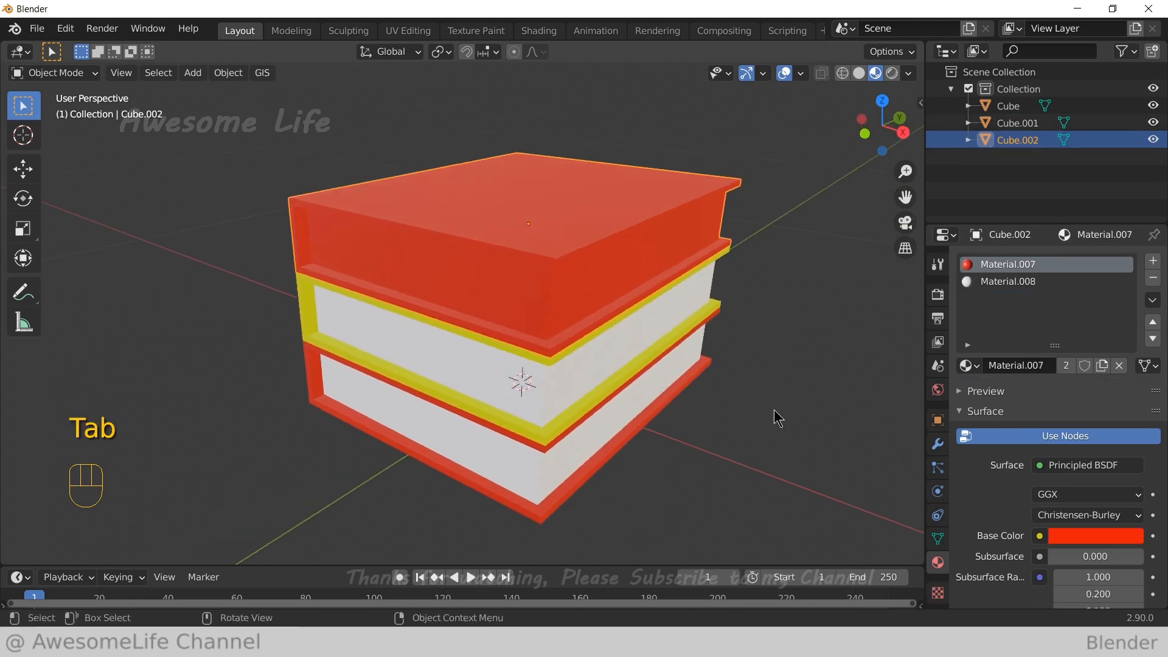
click(1078, 535)
drag(1032, 384, 992, 345)
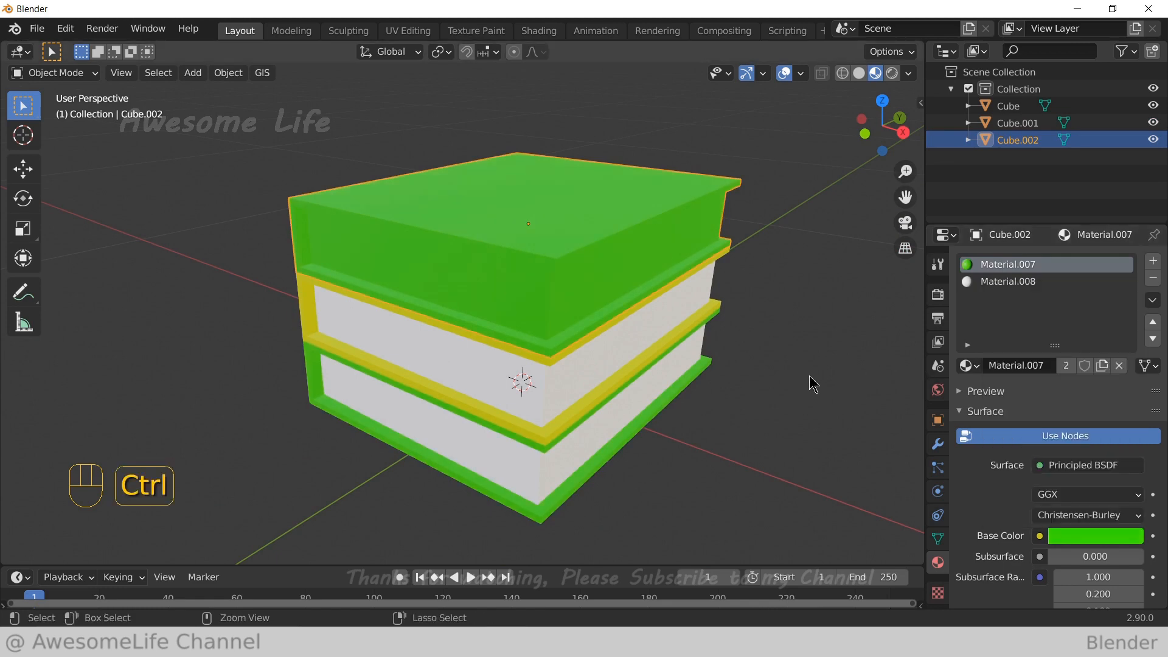
key(ctrl+z)
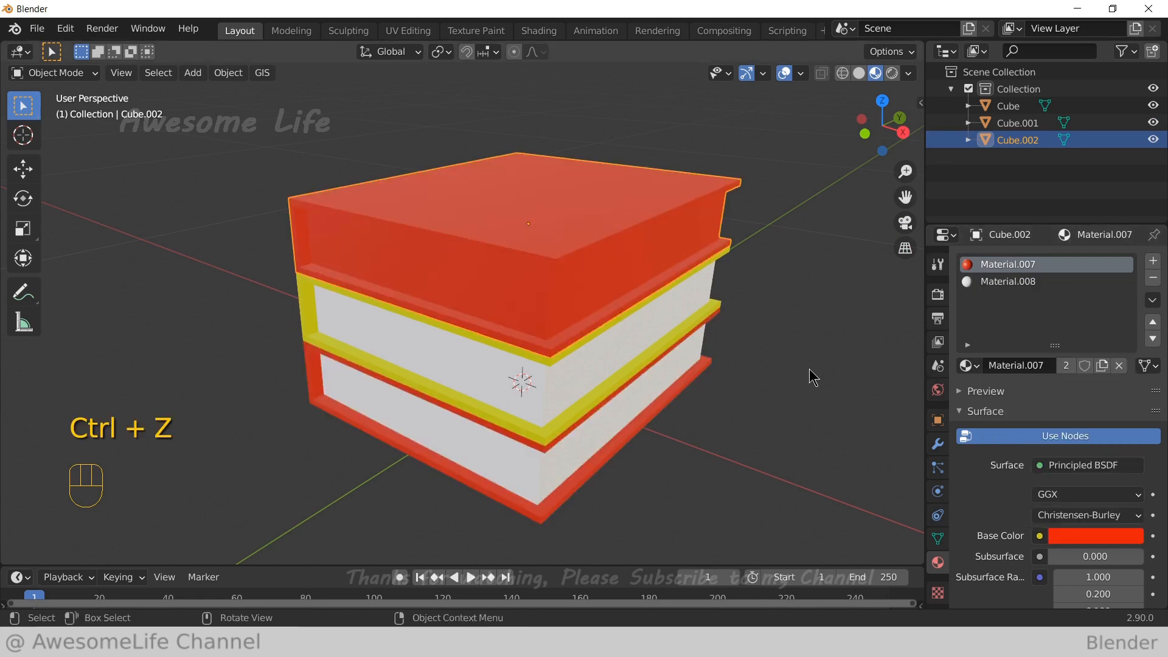
Make the top book's red cover material a single-user copy and set its base color to green
click(1066, 366)
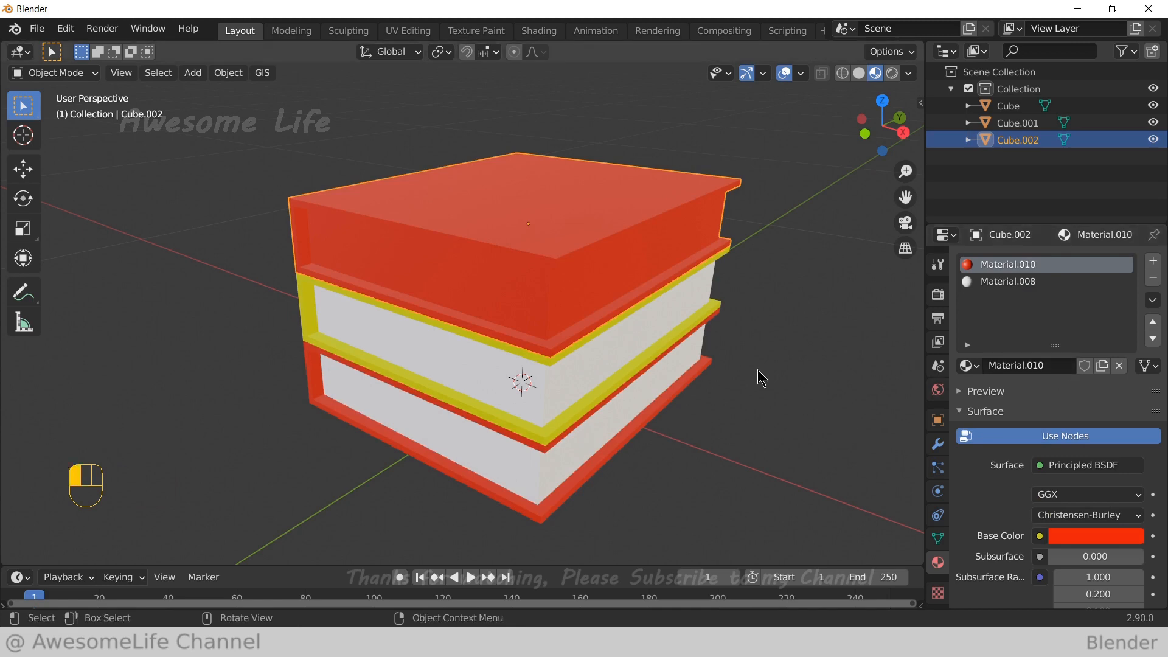
click(1080, 539)
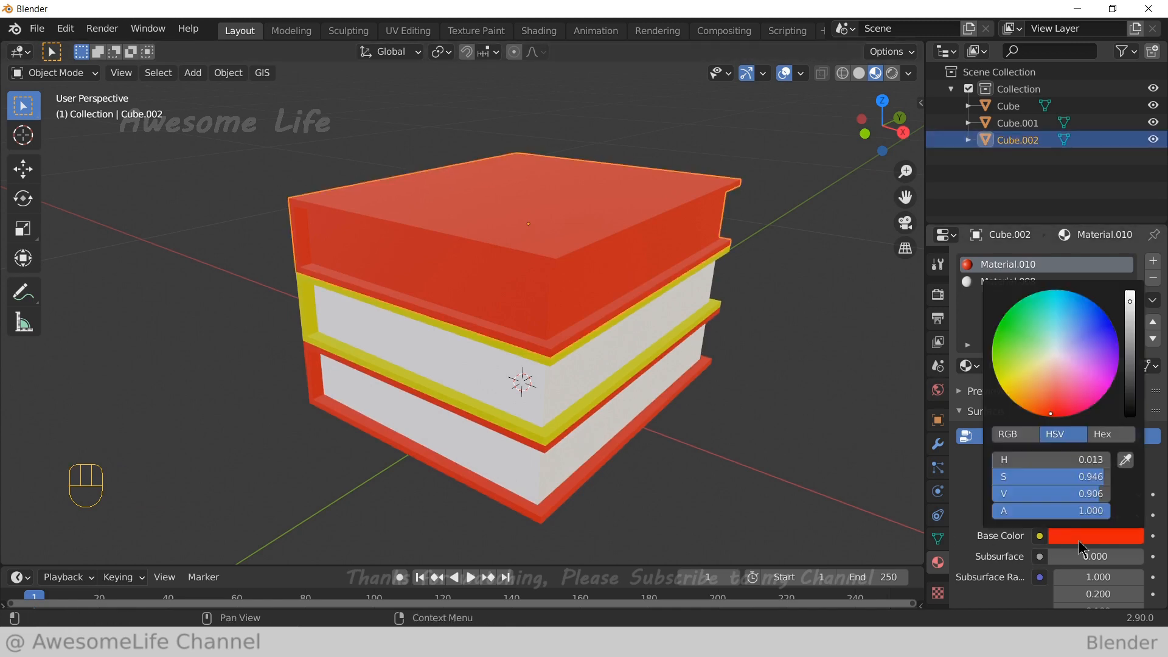
mouse_move(1056, 419)
mouse_down()
mouse_move(1033, 414)
mouse_move(998, 377)
mouse_move(997, 329)
mouse_up()
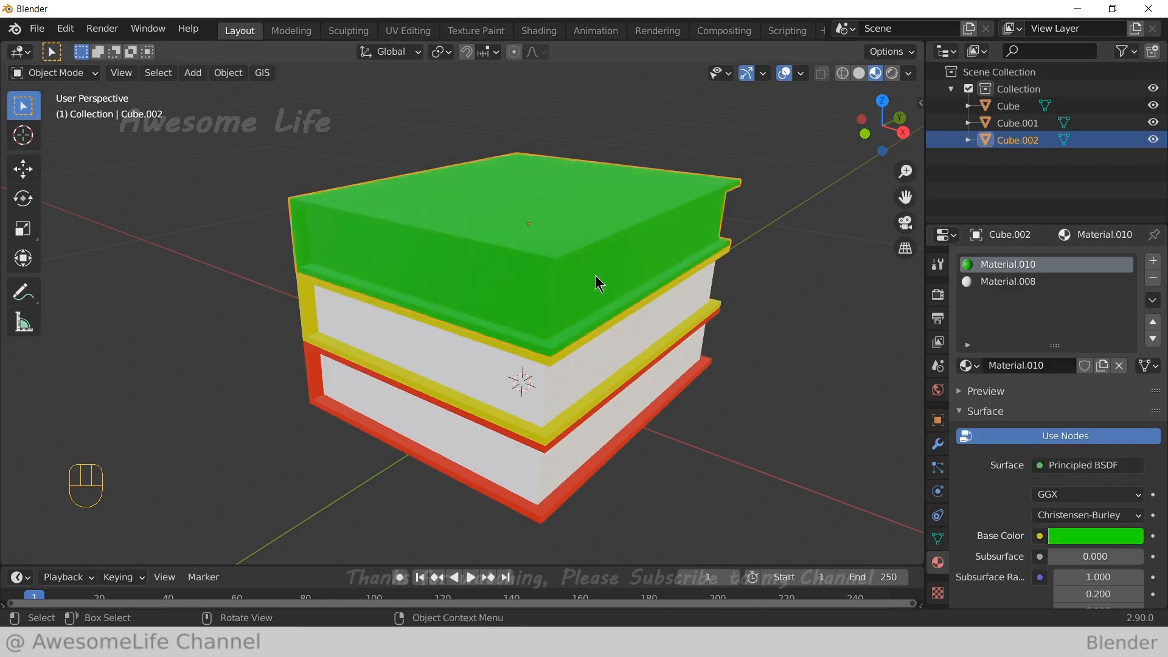
In Edit Mode, assign the white Material.008 to the top book's three recessed page faces, clear the selection and return to Object Mode
key(Tab)
click(473, 275)
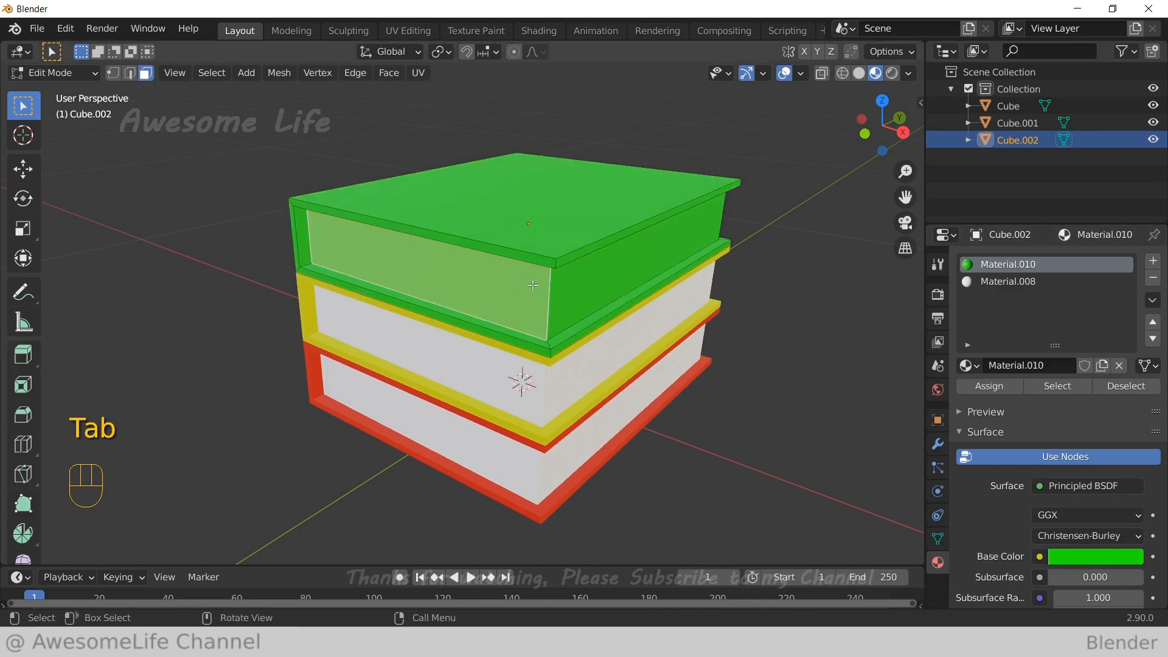
shift+click(593, 271)
middle_drag(692, 298, 736, 334)
shift+click(735, 334)
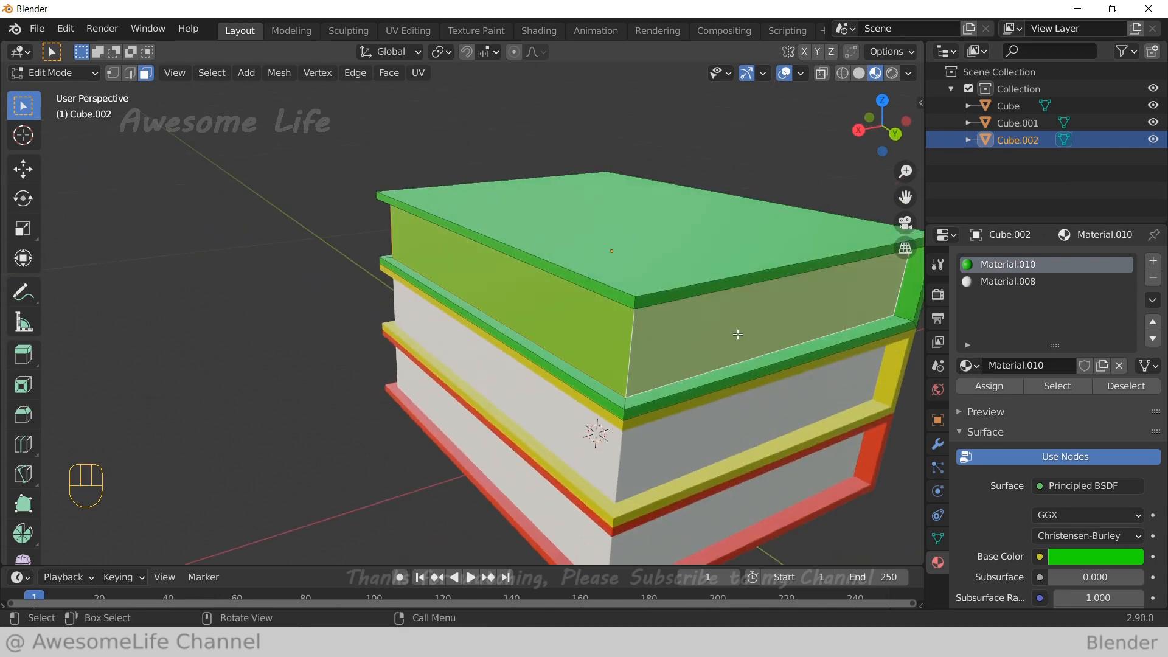
click(993, 283)
click(987, 388)
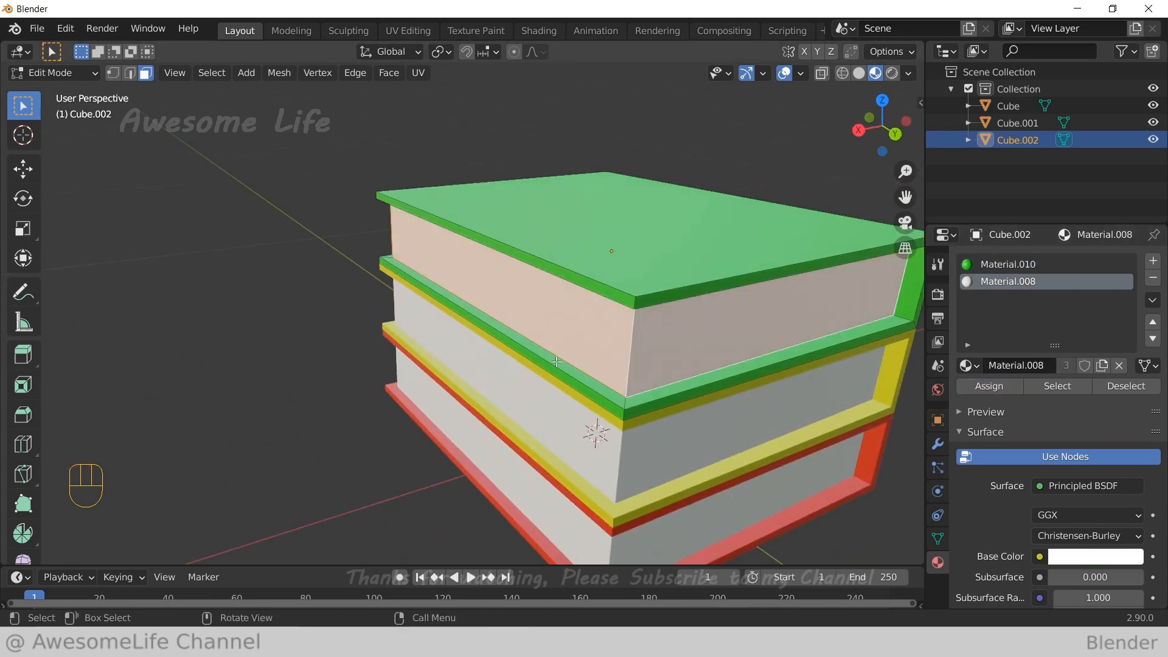
middle_drag(883, 390, 750, 347)
scroll(785, 376, down, 2)
click(722, 430)
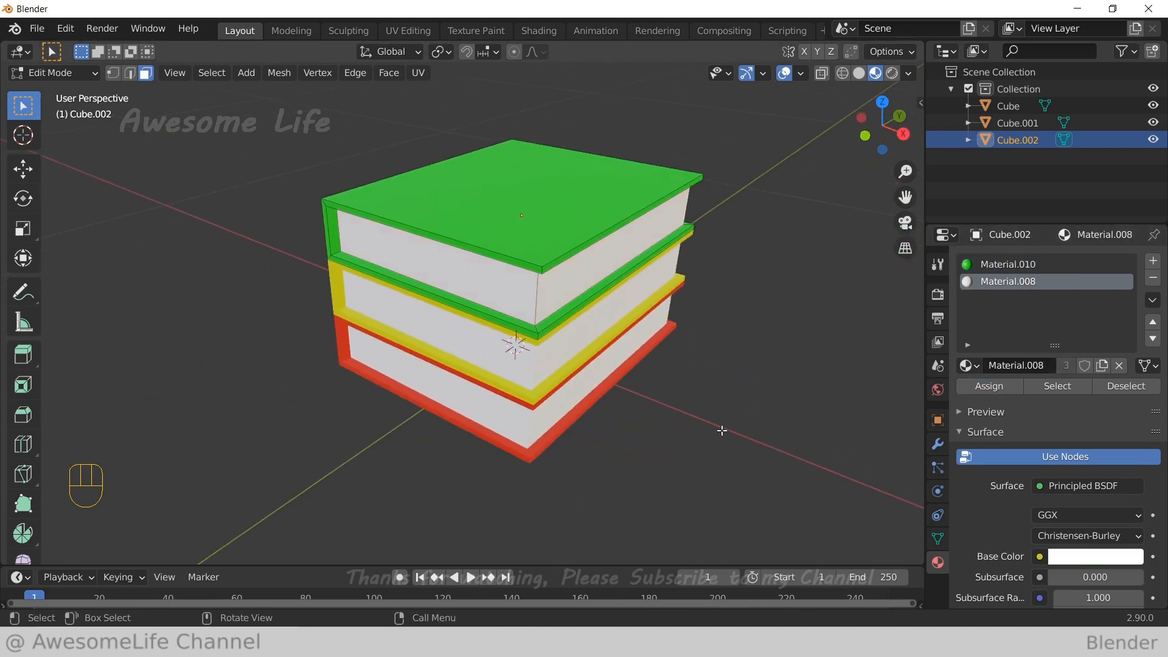
middle_drag(722, 430, 707, 402)
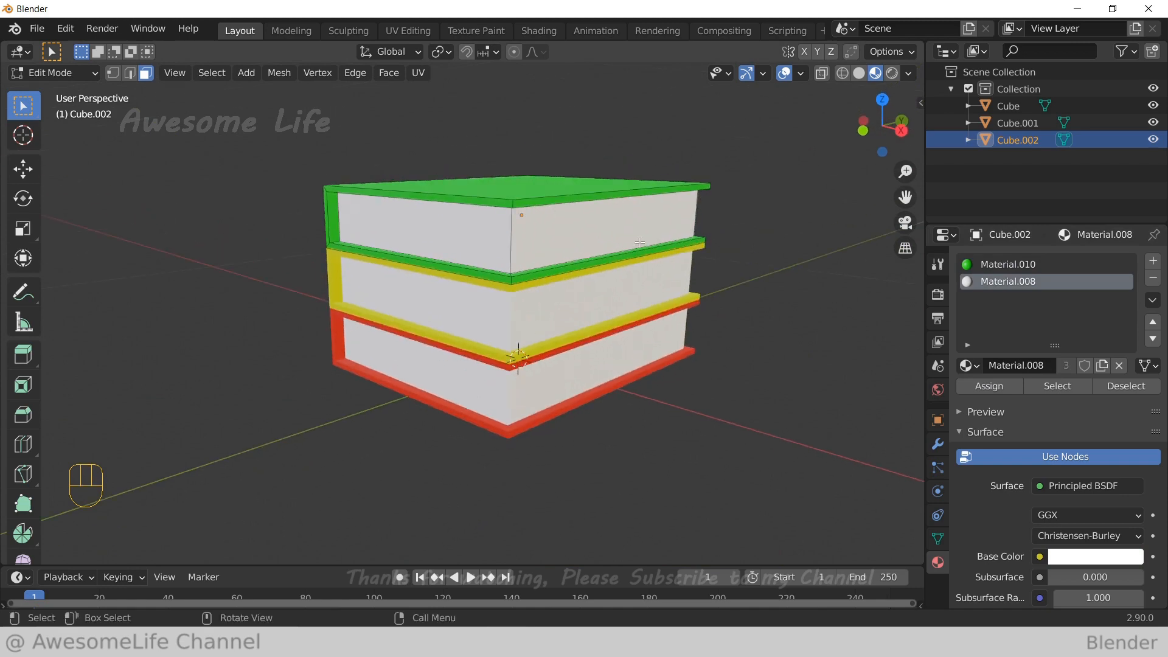
key(Tab)
Return to Object Mode, select the middle yellow book and rotate it clockwise about the global Z axis
middle_drag(646, 219, 691, 373)
click(522, 334)
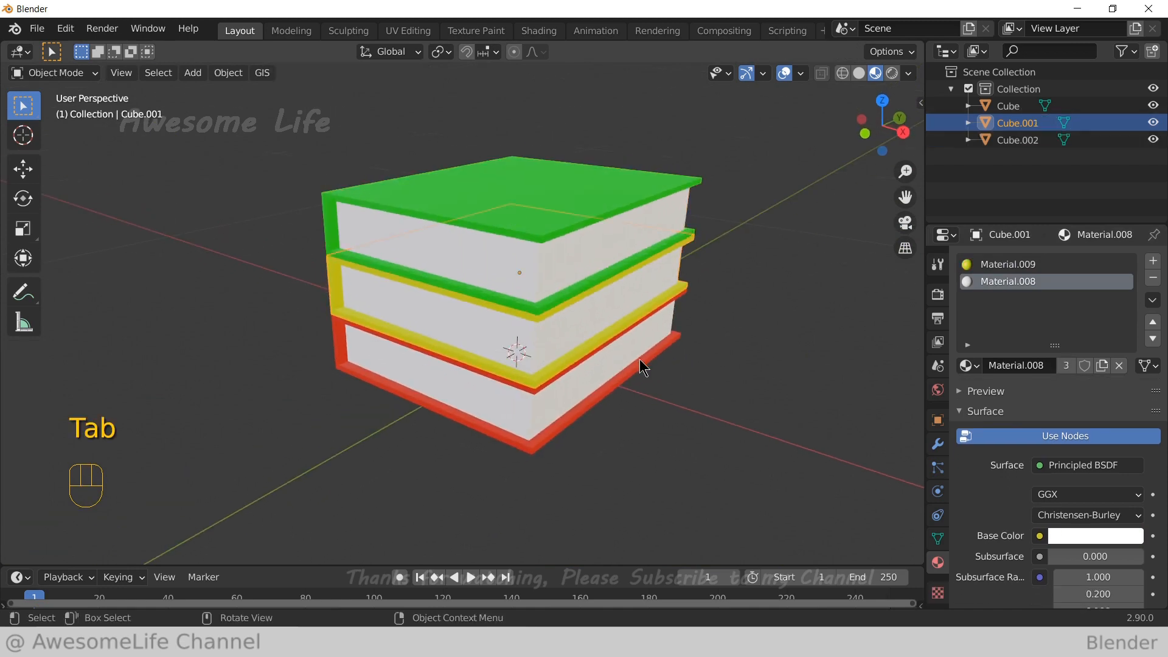
key(r)
key(z)
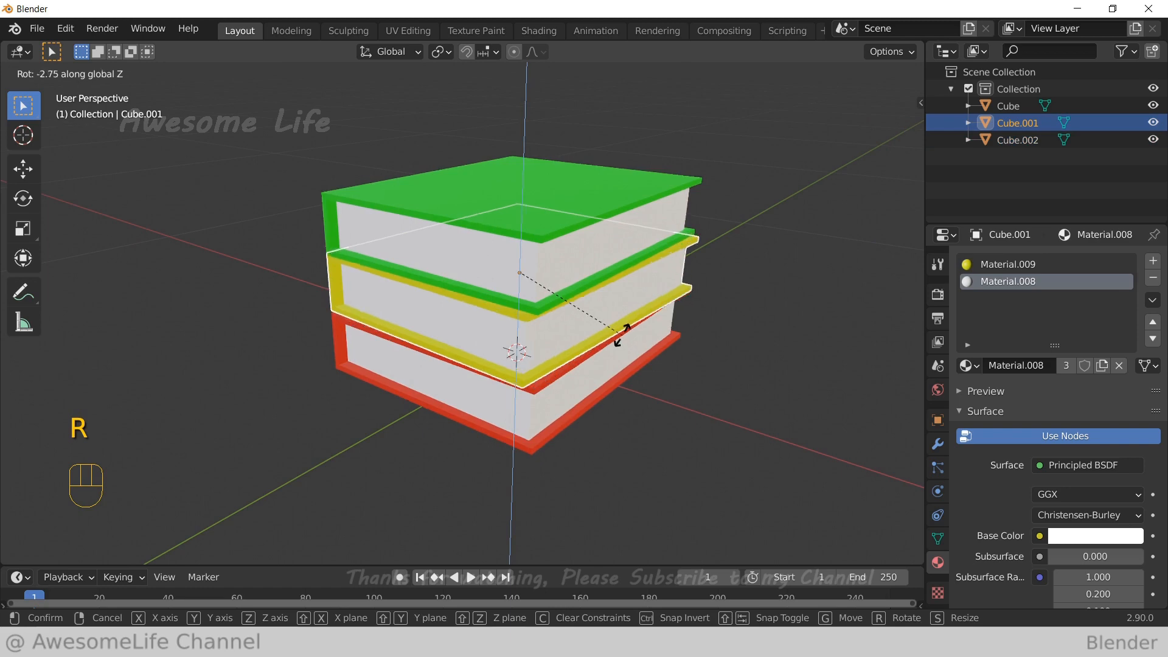
click(607, 338)
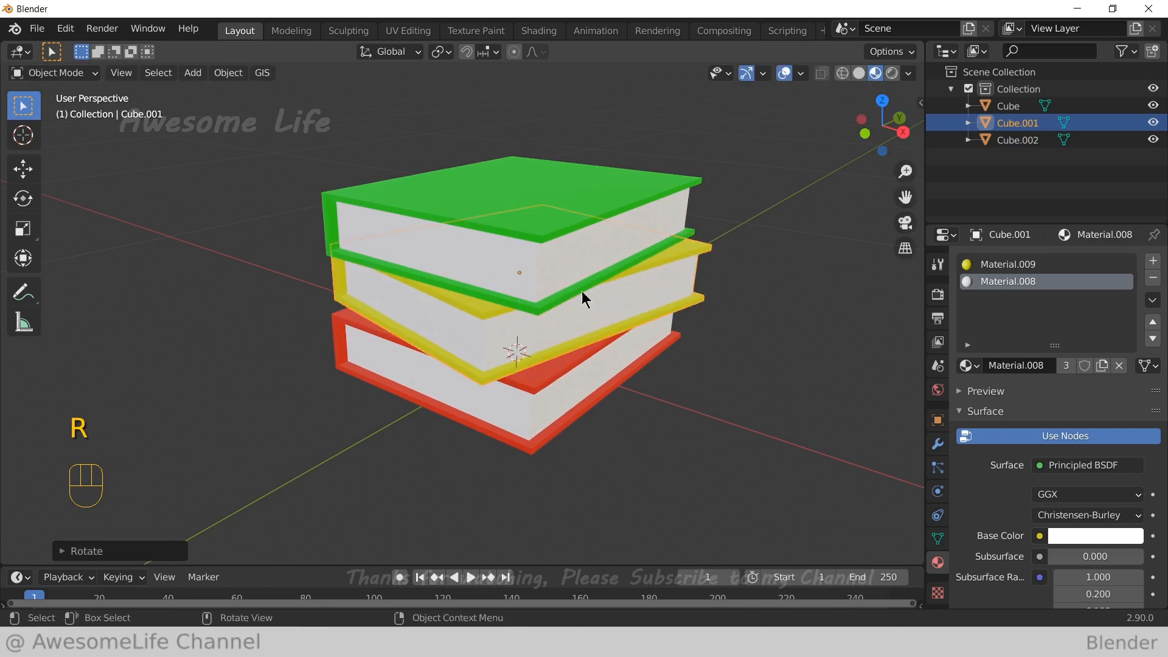
Rotate the top green book counterclockwise about the global Z axis and clear the selection
click(576, 257)
key(r)
key(z)
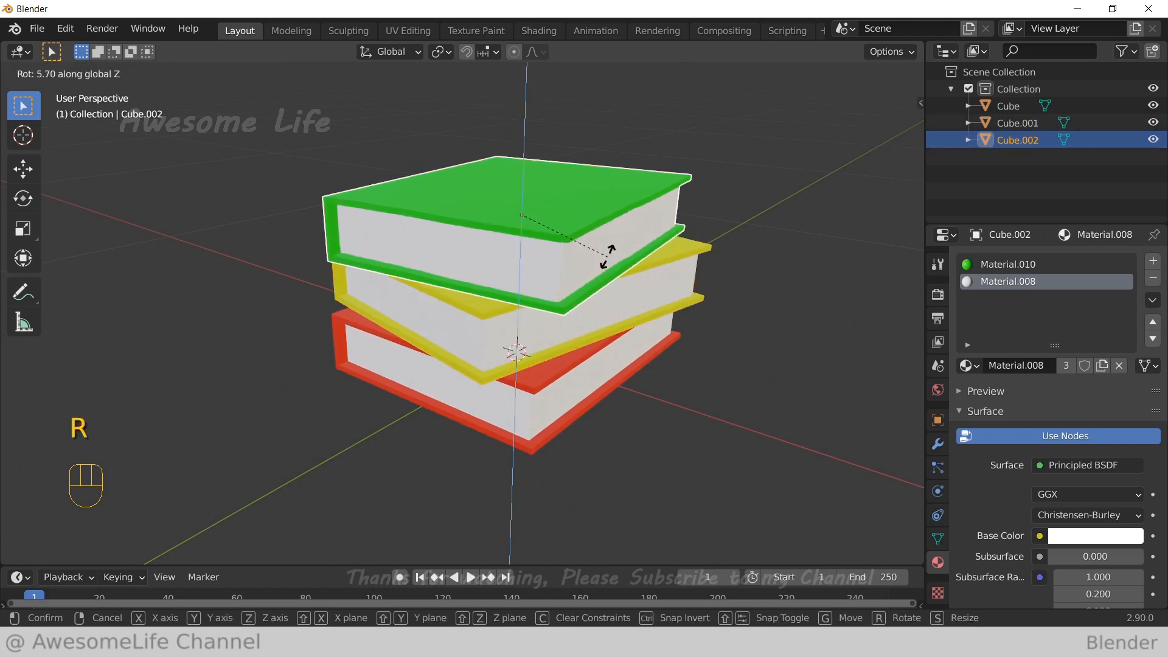
click(619, 257)
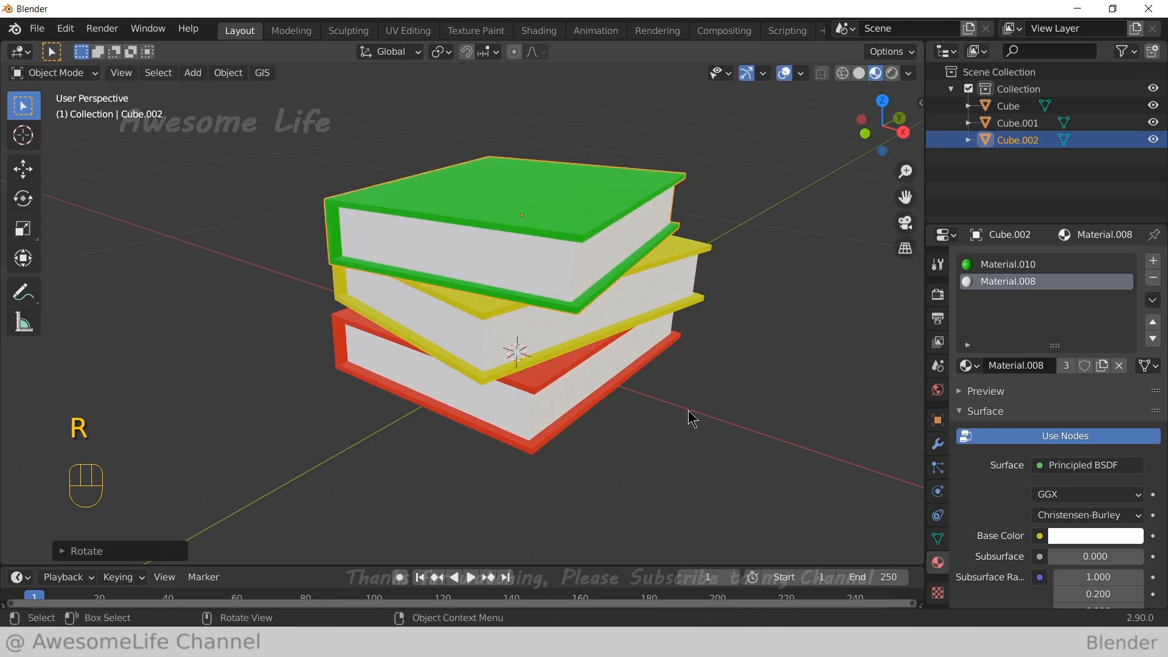
click(689, 411)
Add a plane mesh under the book stack as a floor and scale it by 1.5
scroll(652, 419, down, 2)
middle_drag(651, 419, 646, 383)
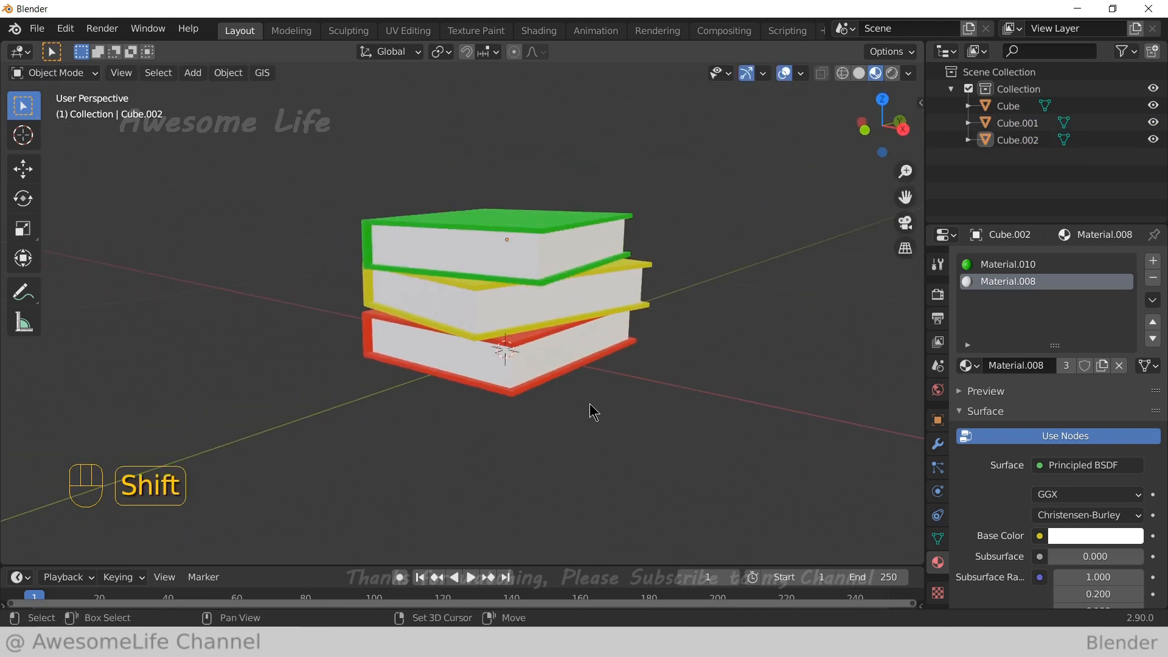
key(shift+a)
mouse_move(629, 289)
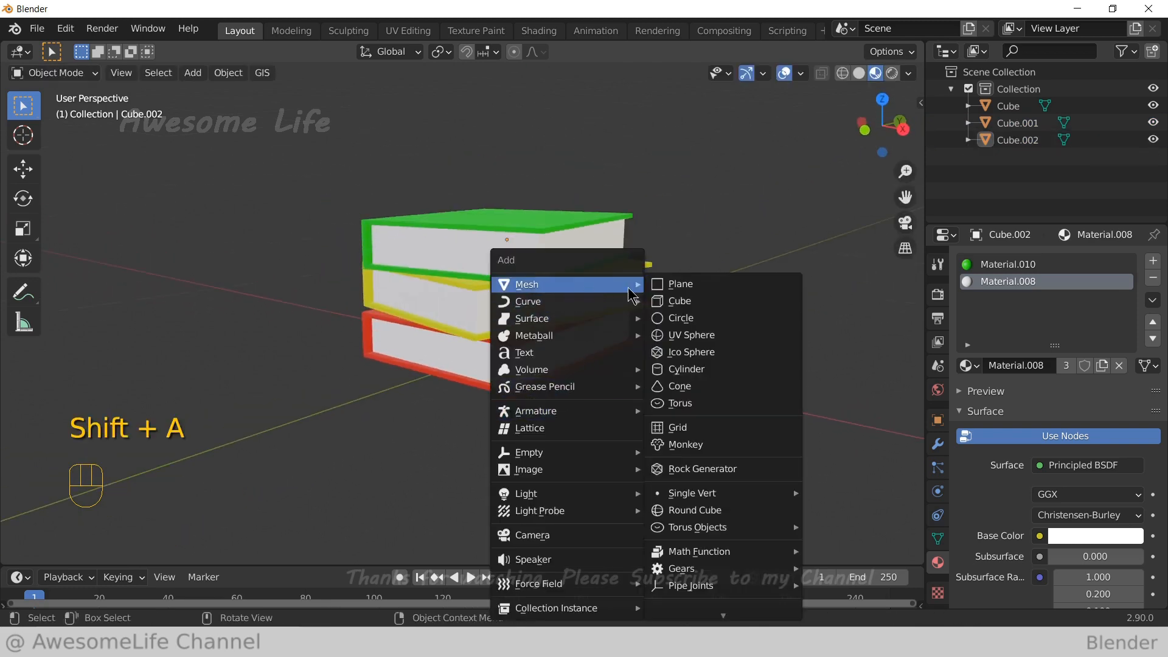
click(675, 284)
scroll(600, 336, down, 2)
middle_drag(586, 342, 604, 362)
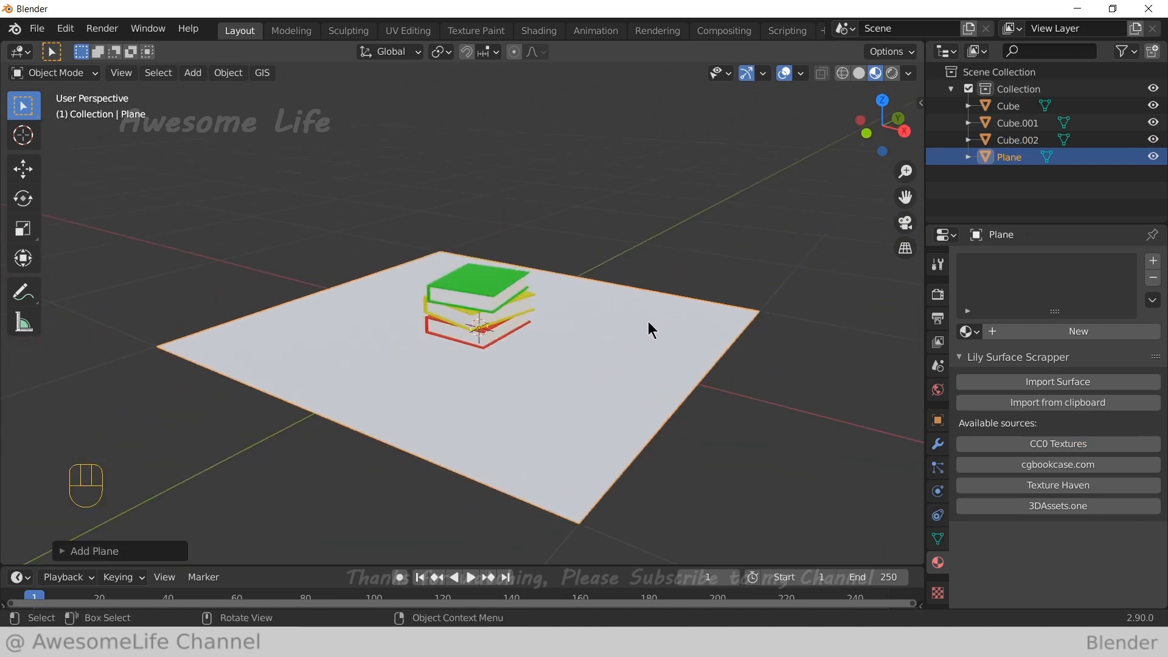
key(s)
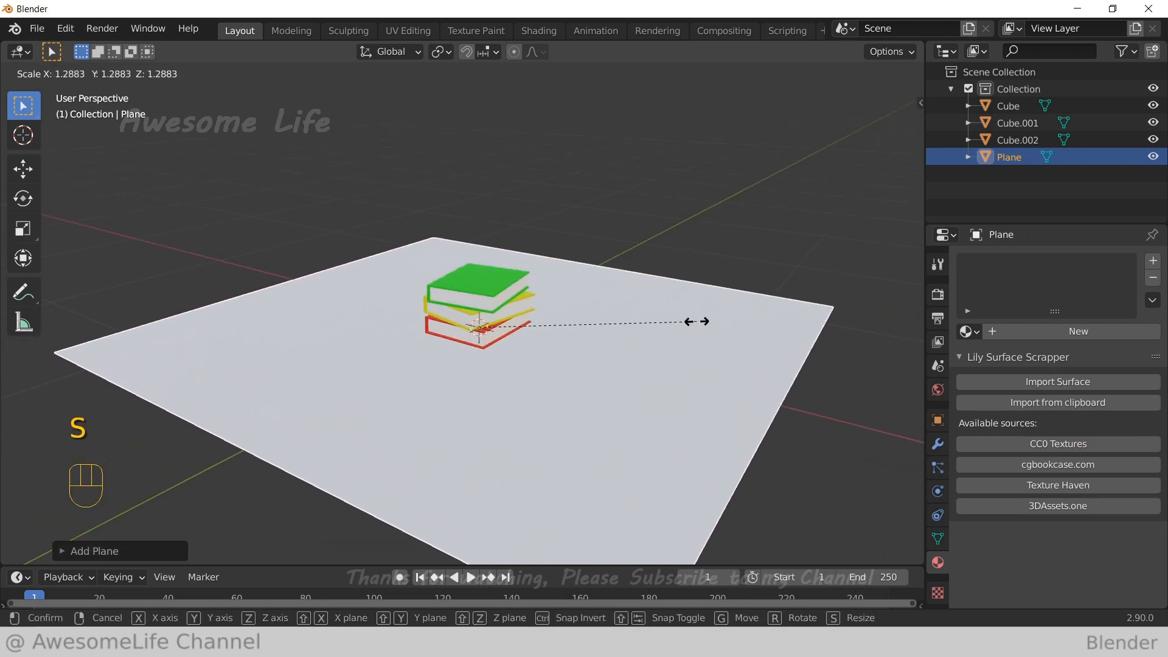
text(1.5)
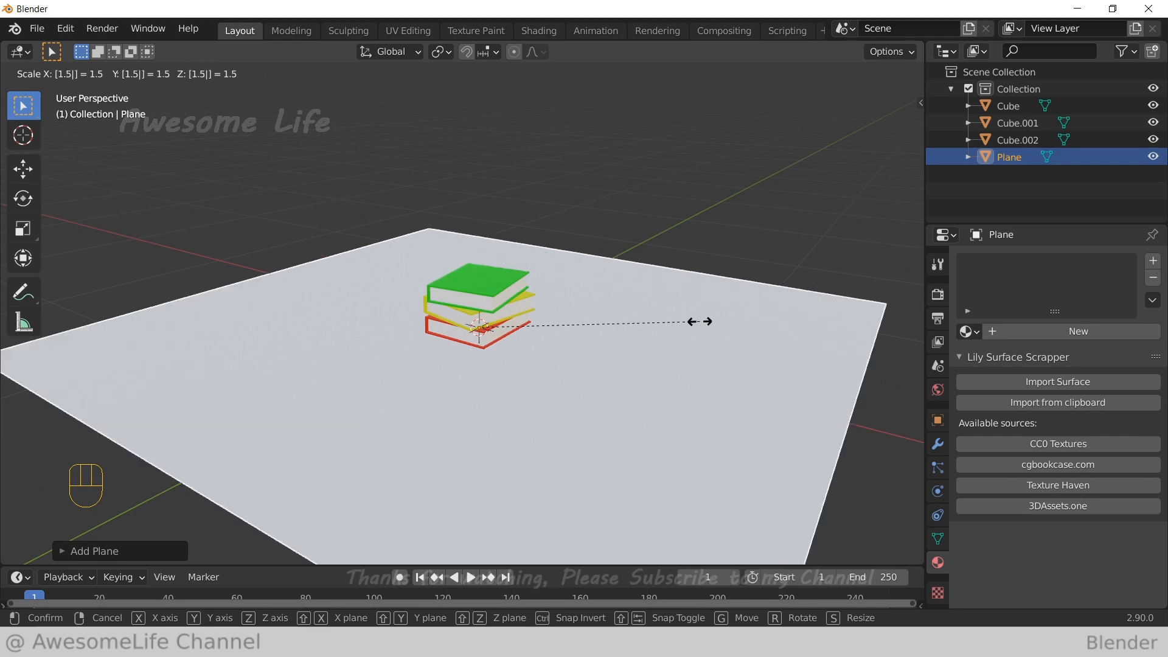
key(Return)
In Edit Mode, extrude the plane's back edge 1.5 m upward along Z to form a wall behind the books
middle_drag(764, 316, 669, 311)
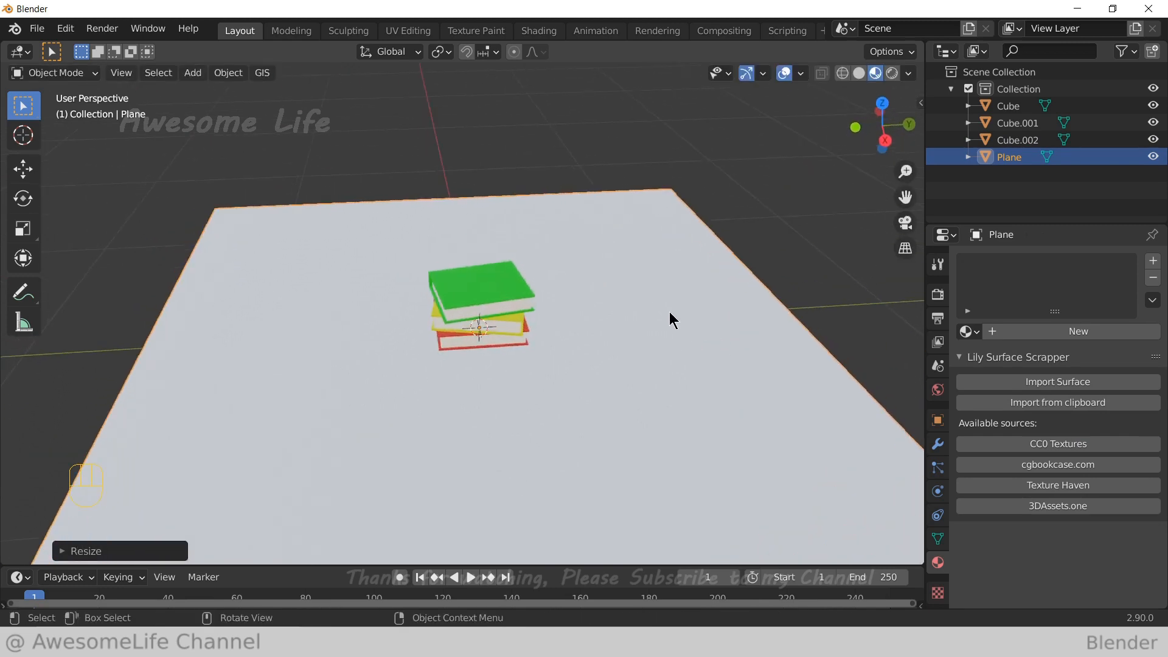
scroll(669, 311, up, 3)
middle_drag(636, 256, 681, 265)
key(Tab)
middle_drag(604, 192, 607, 181)
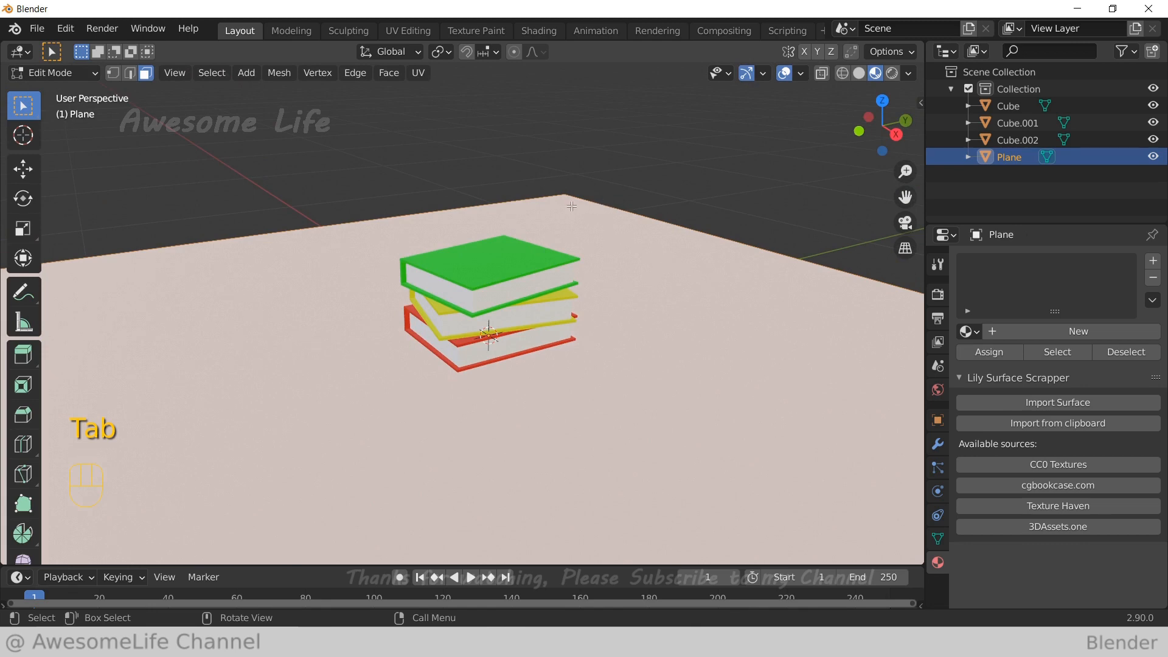
middle_drag(603, 244, 593, 266)
key(e)
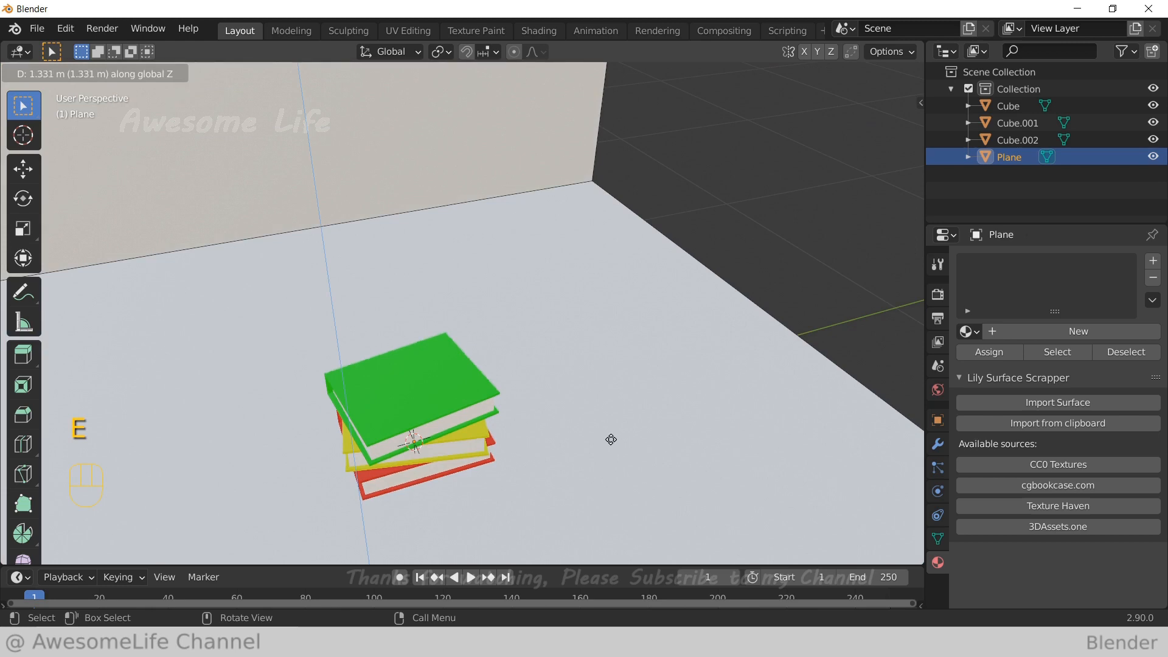
text(1.5)
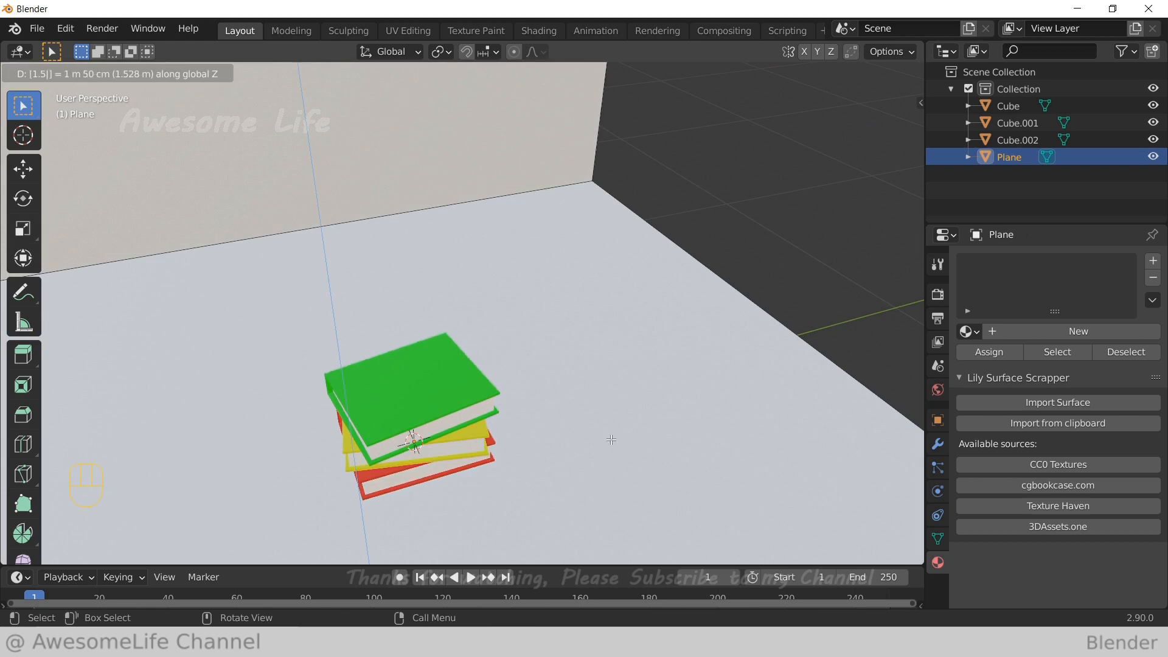
key(Return)
Bevel the edge where the wall meets the floor, about 0.35 m wide with 6 segments, into a curved transition
middle_drag(613, 438, 572, 377)
shift+middle_drag(575, 401, 578, 462)
middle_drag(569, 368, 546, 374)
scroll(546, 375, up, 2)
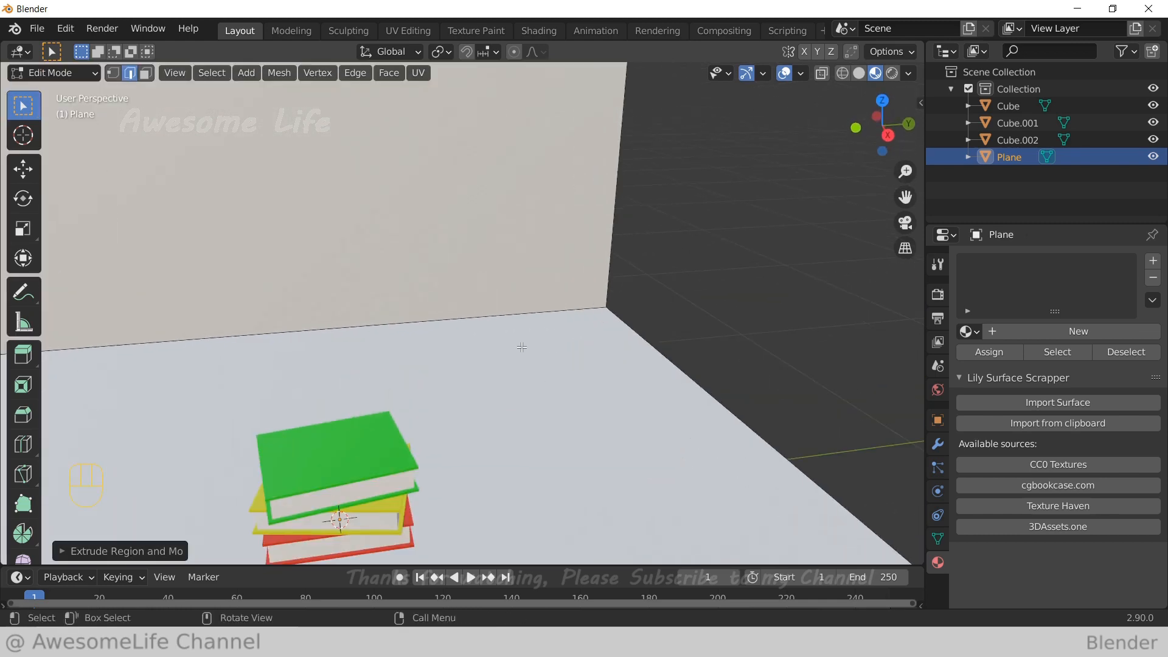
middle_drag(517, 319, 585, 330)
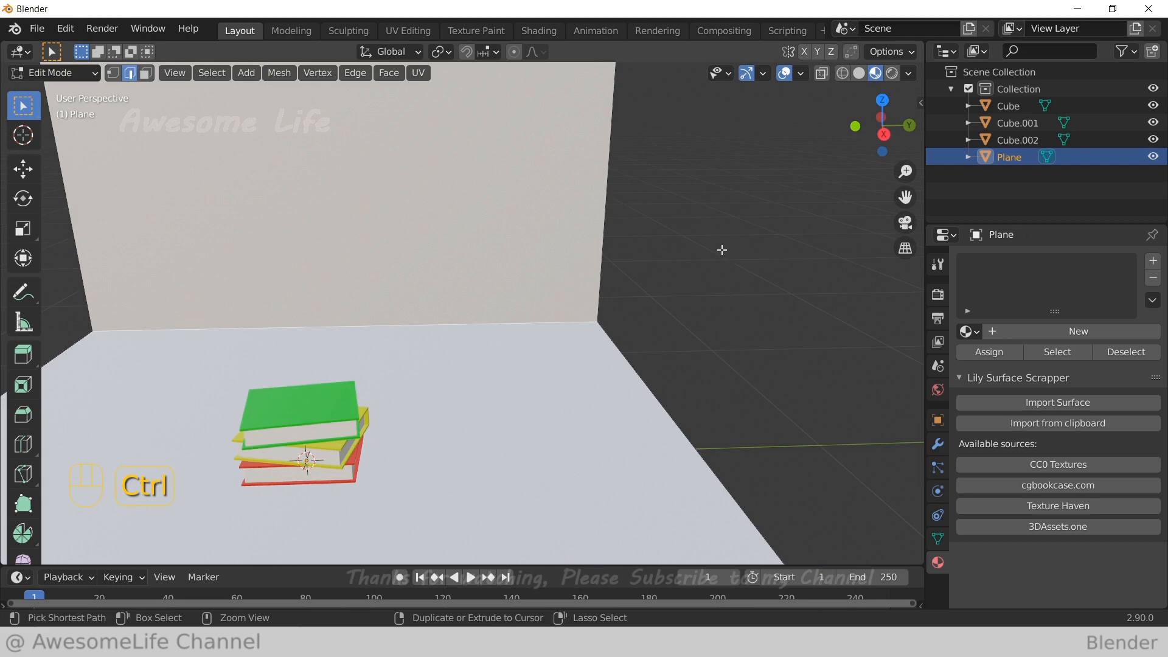
key(ctrl+b)
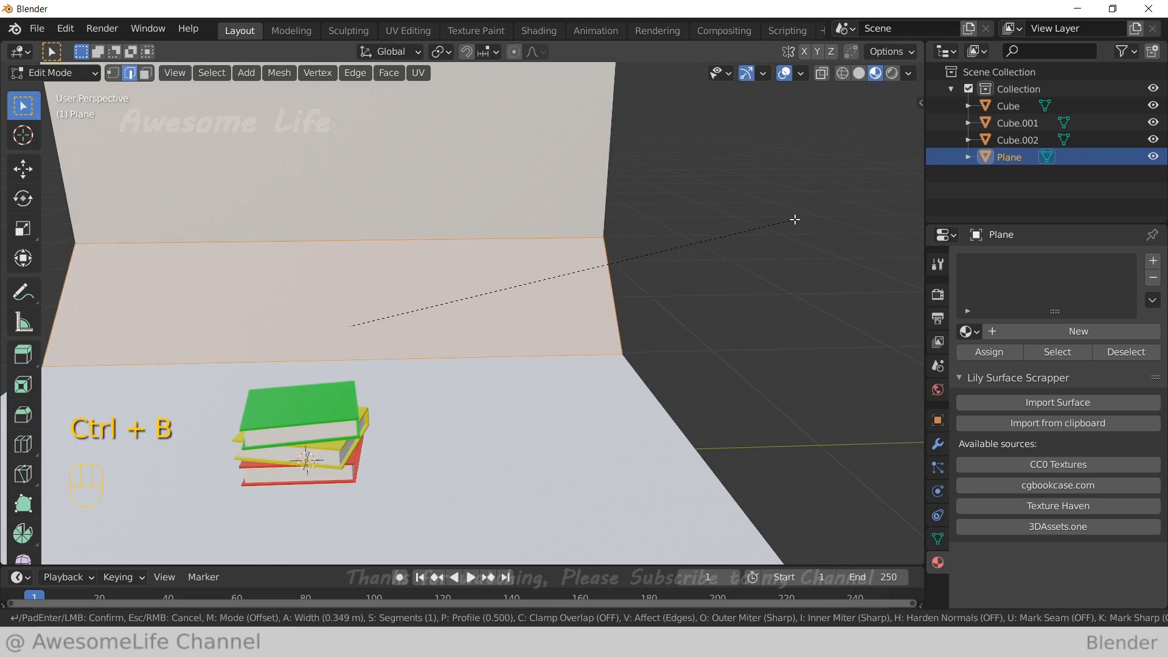
scroll(795, 219, up, 5)
click(798, 217)
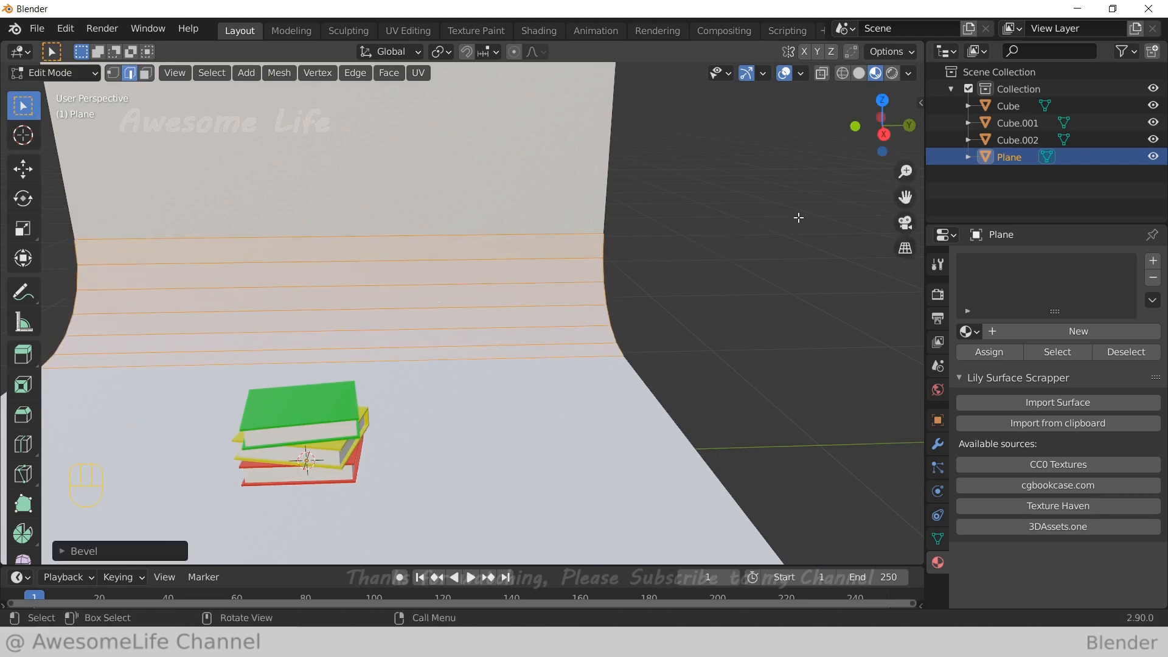
Return to Object Mode and apply Shade Smooth to the backdrop
middle_drag(654, 277, 510, 198)
key(Tab)
right_click(510, 198)
click(510, 192)
Give the backdrop a new material and set its base color to bright magenta
middle_drag(531, 298, 529, 365)
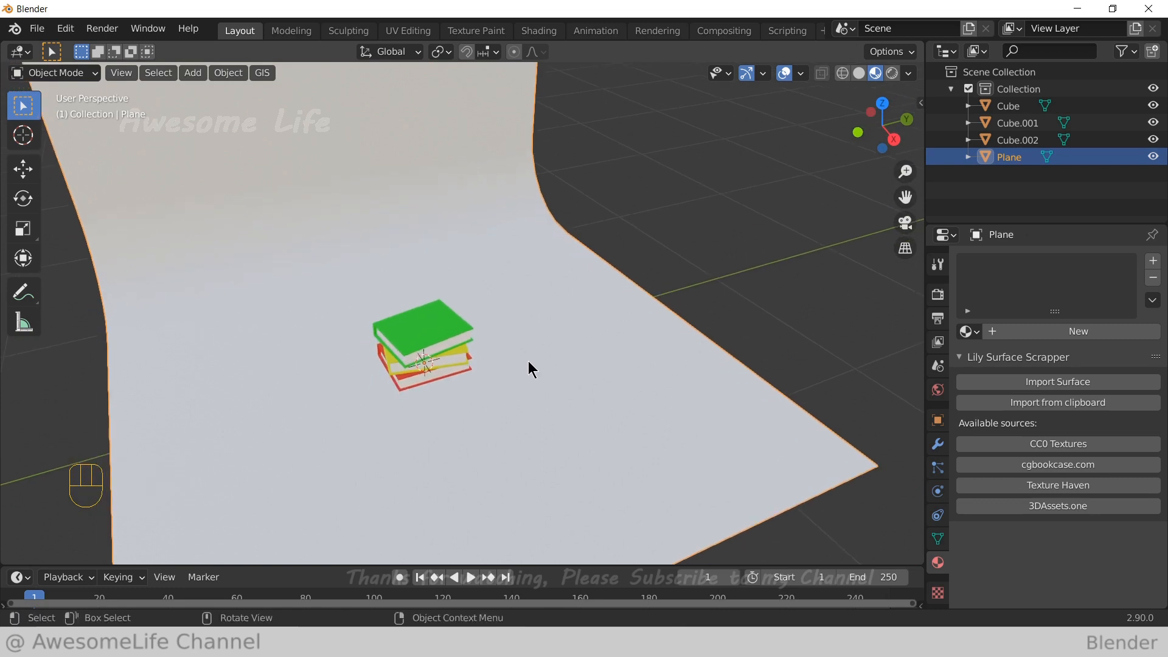
click(1016, 331)
click(1056, 500)
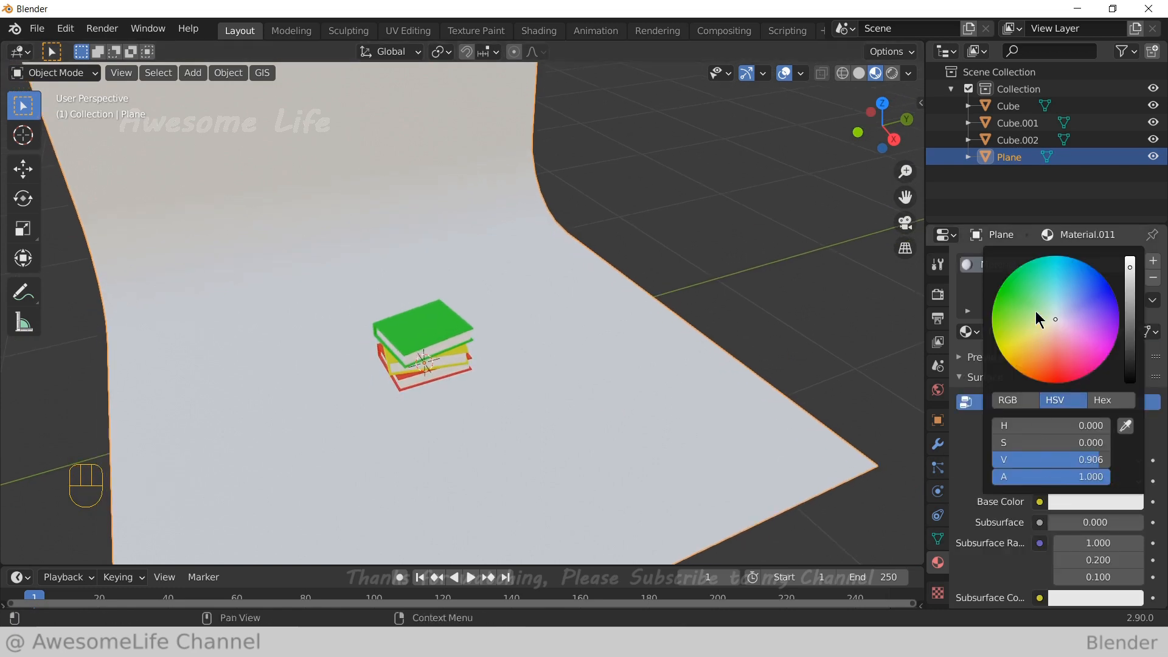
click(1094, 369)
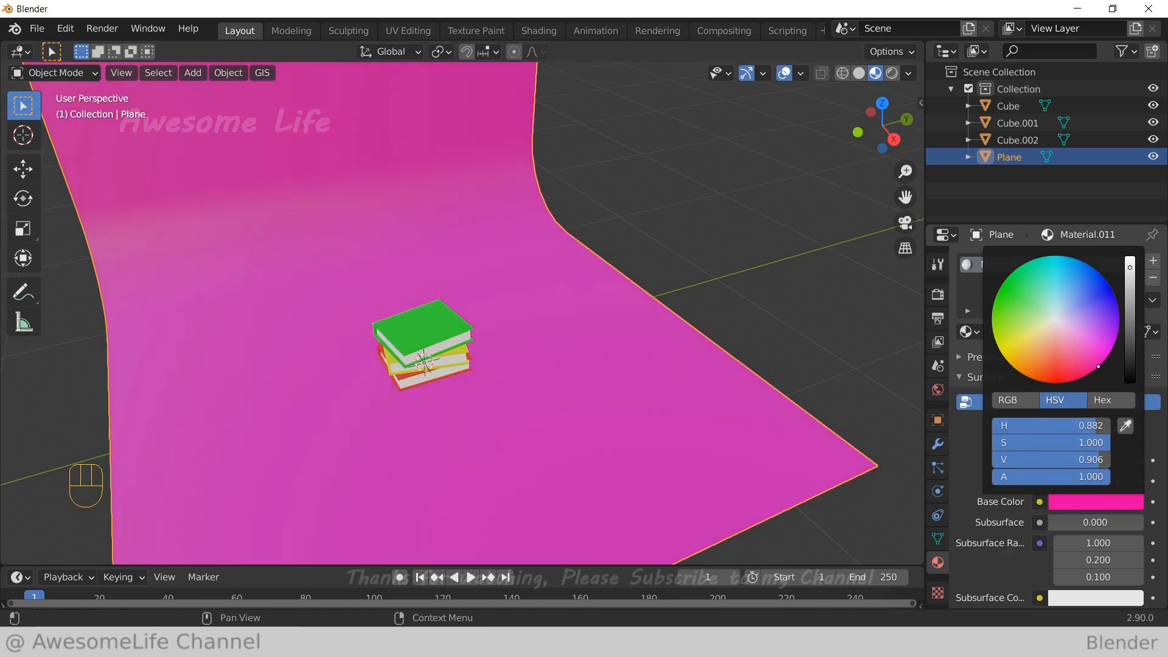
mouse_move(1098, 366)
mouse_down()
mouse_move(1091, 373)
mouse_move(1099, 348)
mouse_move(1111, 353)
mouse_up()
click(1091, 501)
Add a cube mesh at the book stack
middle_drag(816, 334, 673, 392)
scroll(498, 397, up, 1)
scroll(576, 390, up, 2)
shift+middle_drag(499, 396, 647, 417)
scroll(601, 411, down, 2)
key(shift+a)
mouse_move(546, 289)
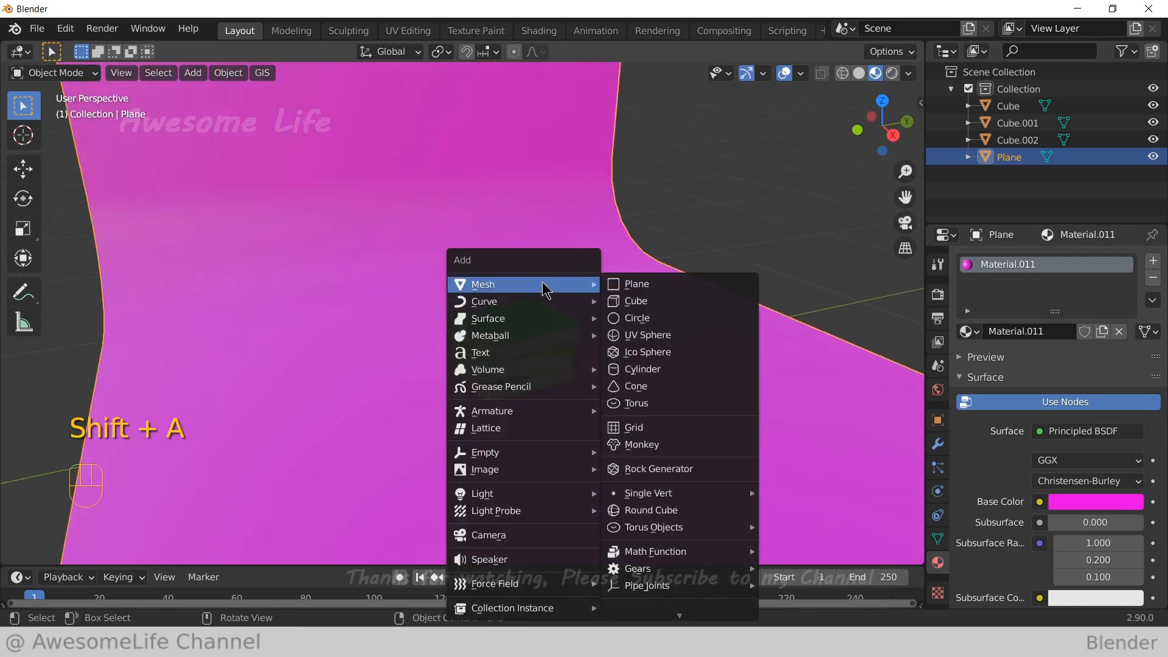
click(636, 301)
Scale the new cube uniformly by 0.15
scroll(637, 298, down, 2)
scroll(641, 311, down, 2)
key(s)
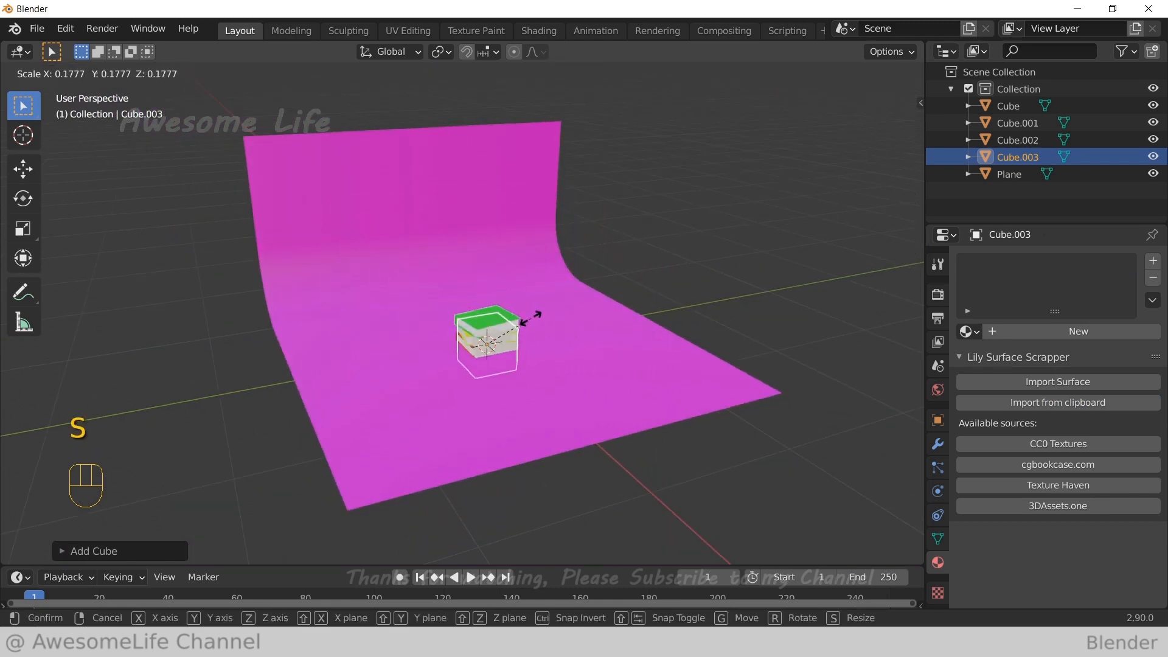
text(0)
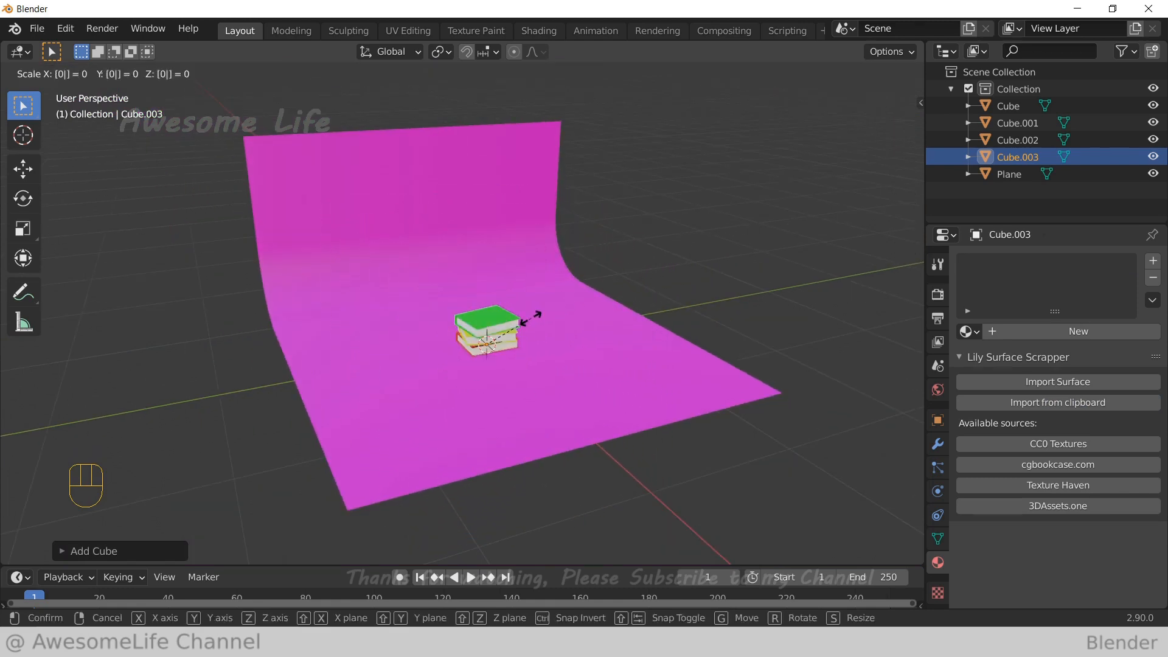
text(.15)
key(Return)
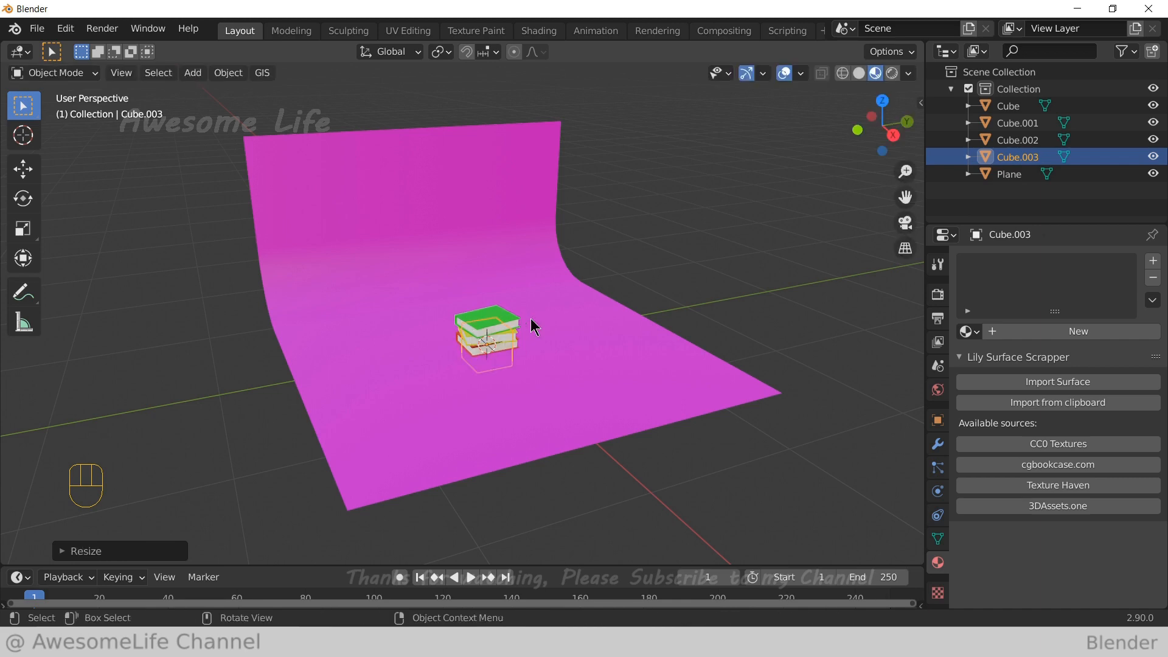
Move the small cube 0.1 m up along the global Z axis
scroll(523, 320, up, 5)
middle_drag(496, 289, 543, 332)
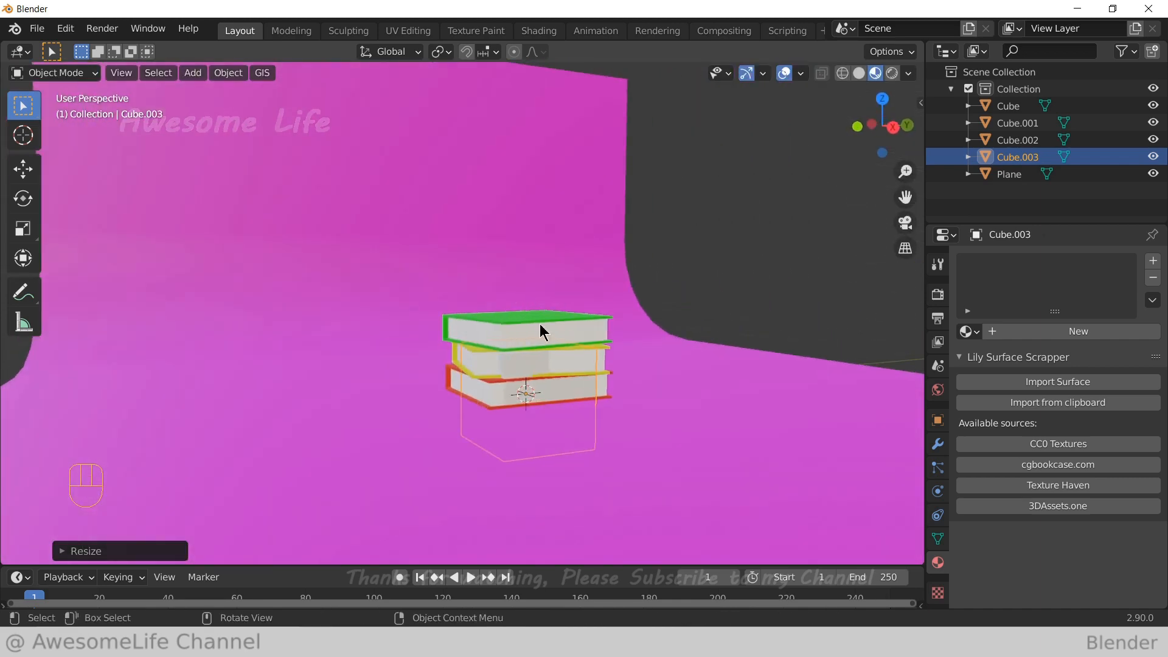
middle_drag(581, 420, 590, 418)
key(g)
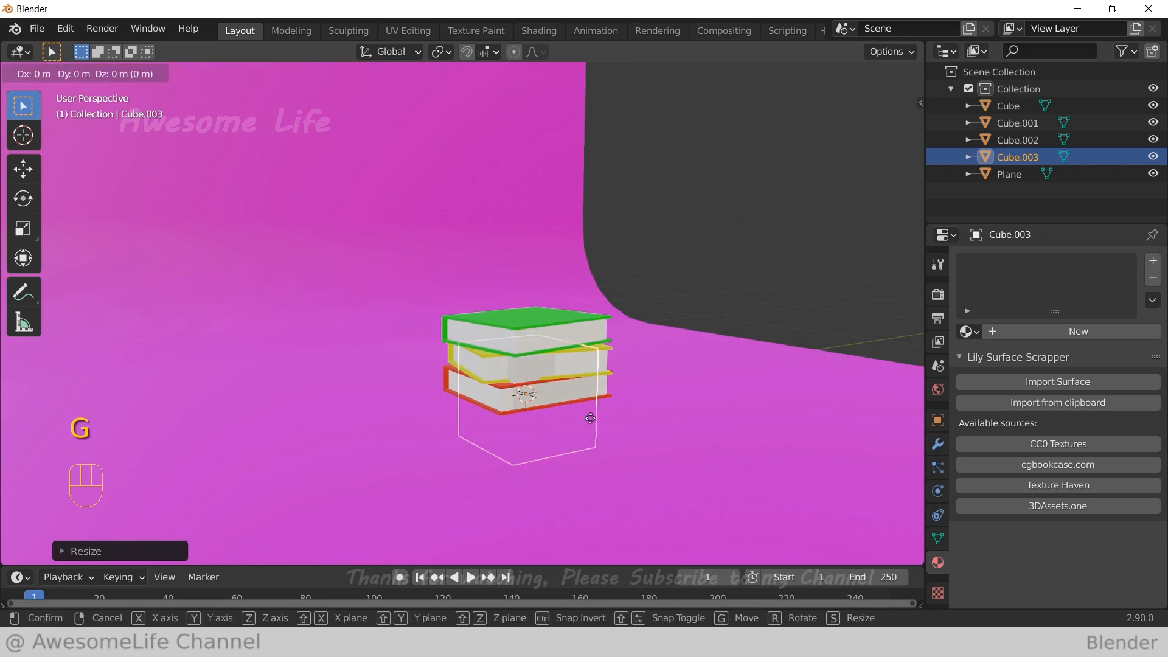
key(z)
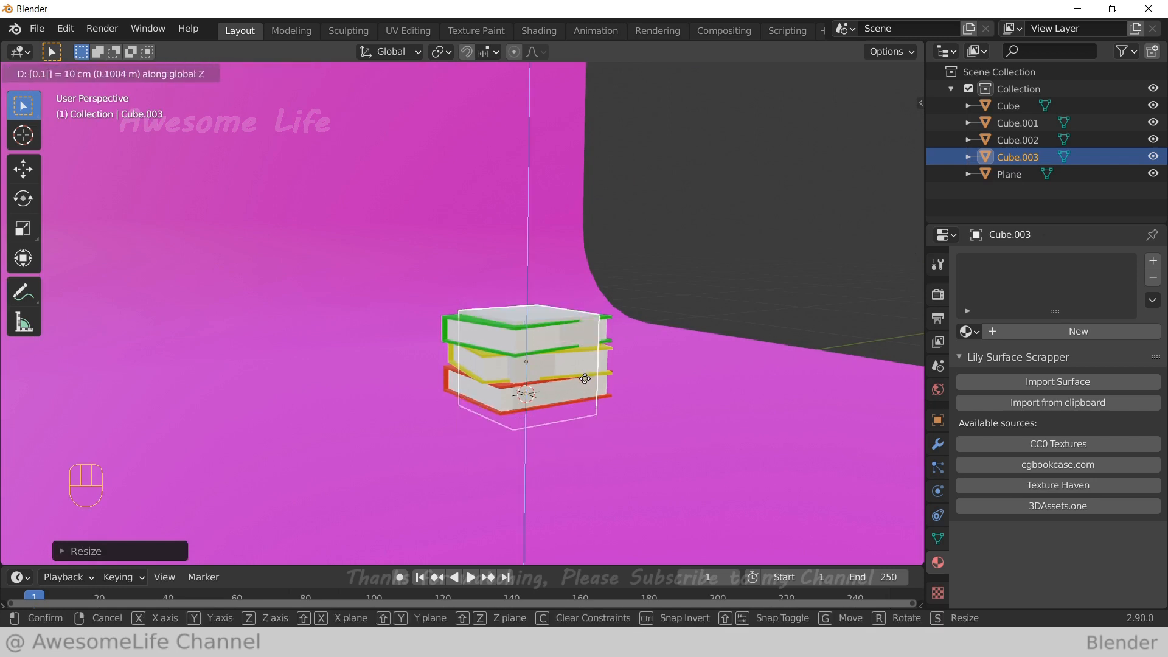
click(585, 379)
Move the small cube out of the book stack so it stands beside the books on the backdrop floor
scroll(584, 378, down, 4)
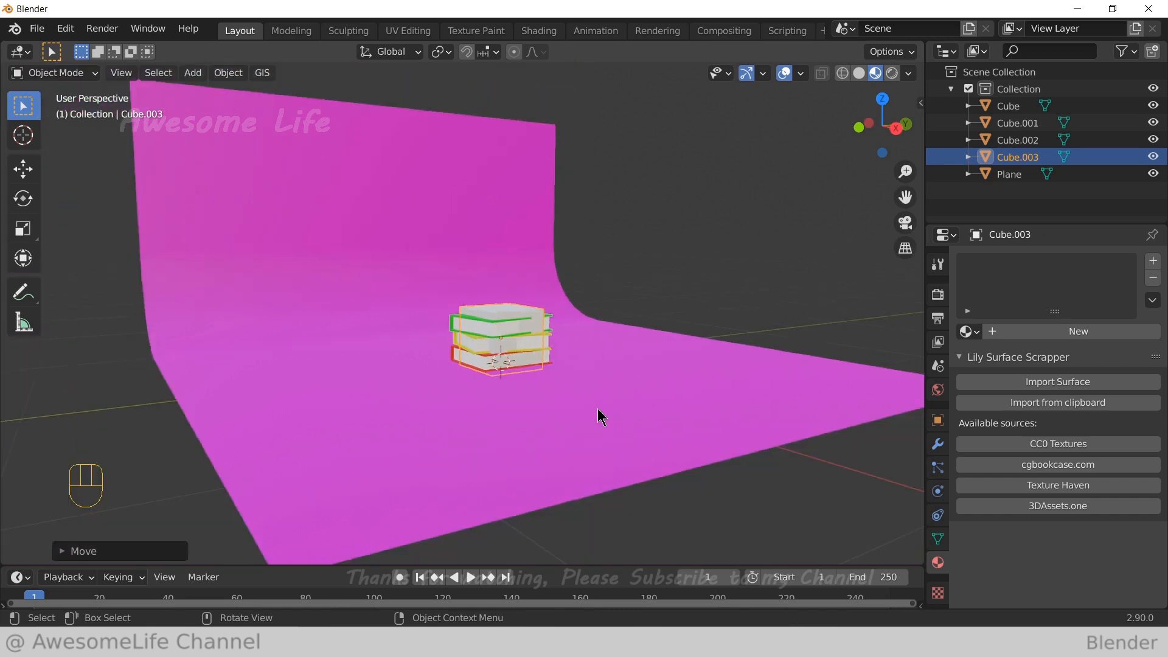
scroll(598, 408, up, 4)
middle_drag(593, 388, 646, 420)
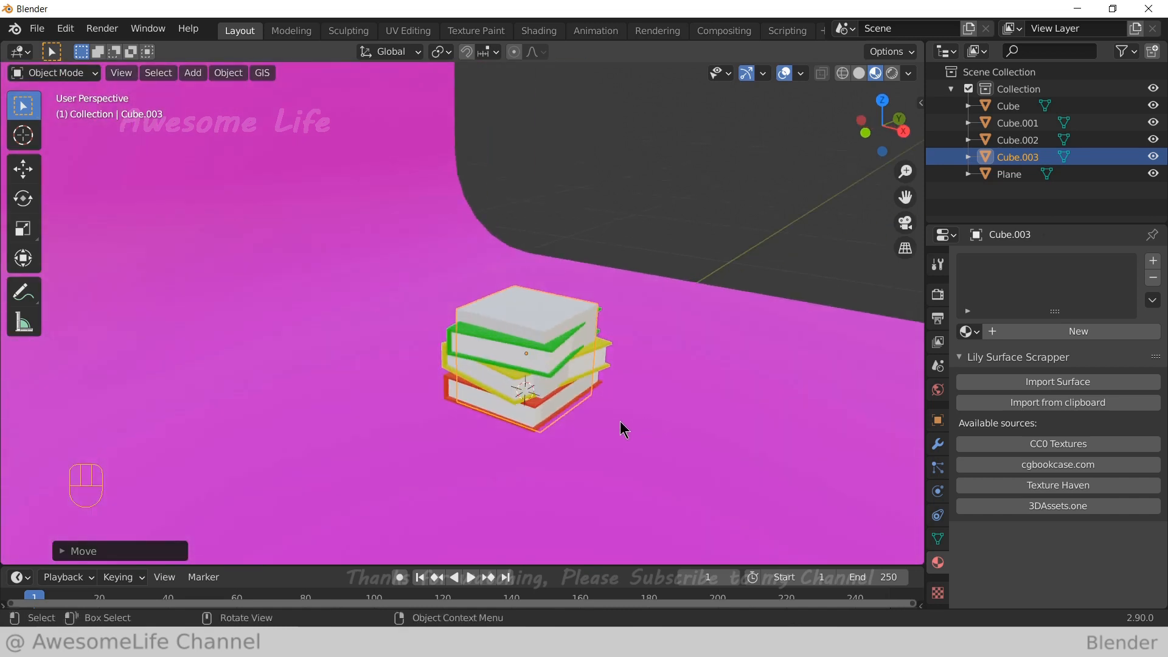
key(g)
key(z)
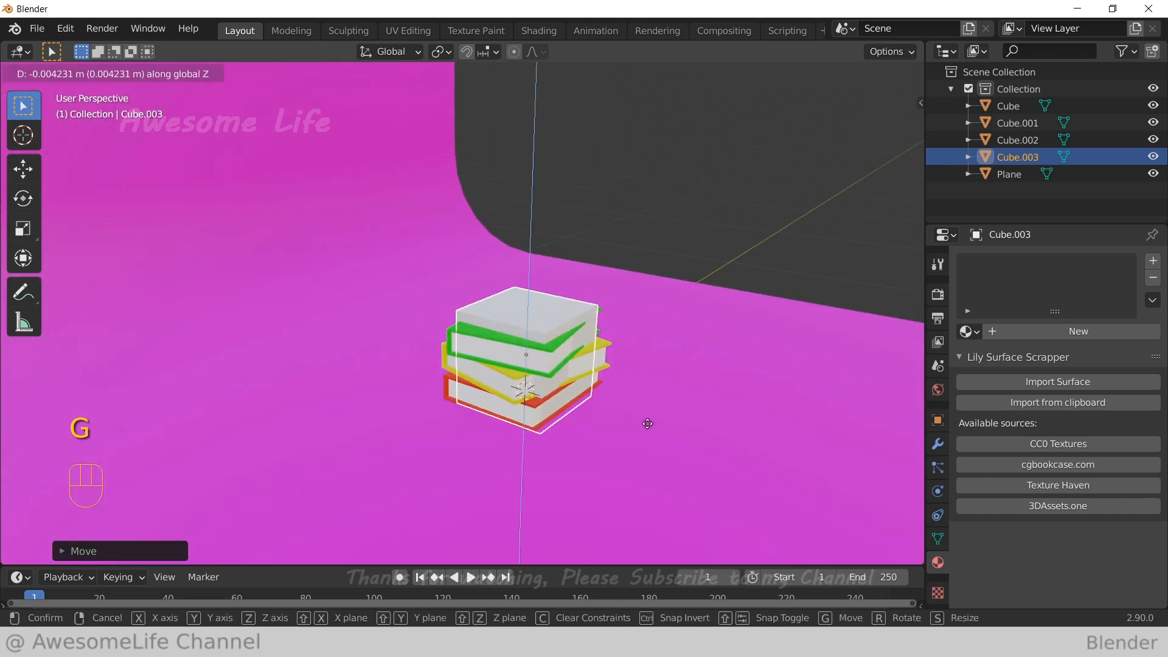
click(730, 410)
middle_drag(731, 410, 684, 425)
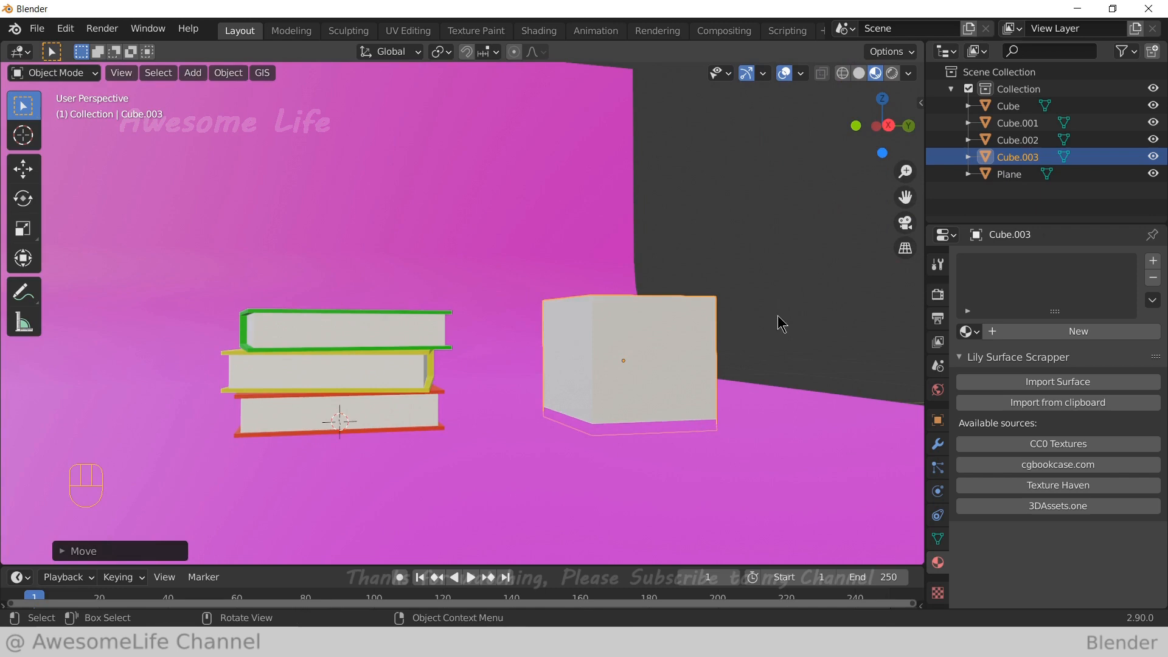
Delete the white cube beside the book stack
middle_drag(778, 315, 744, 371)
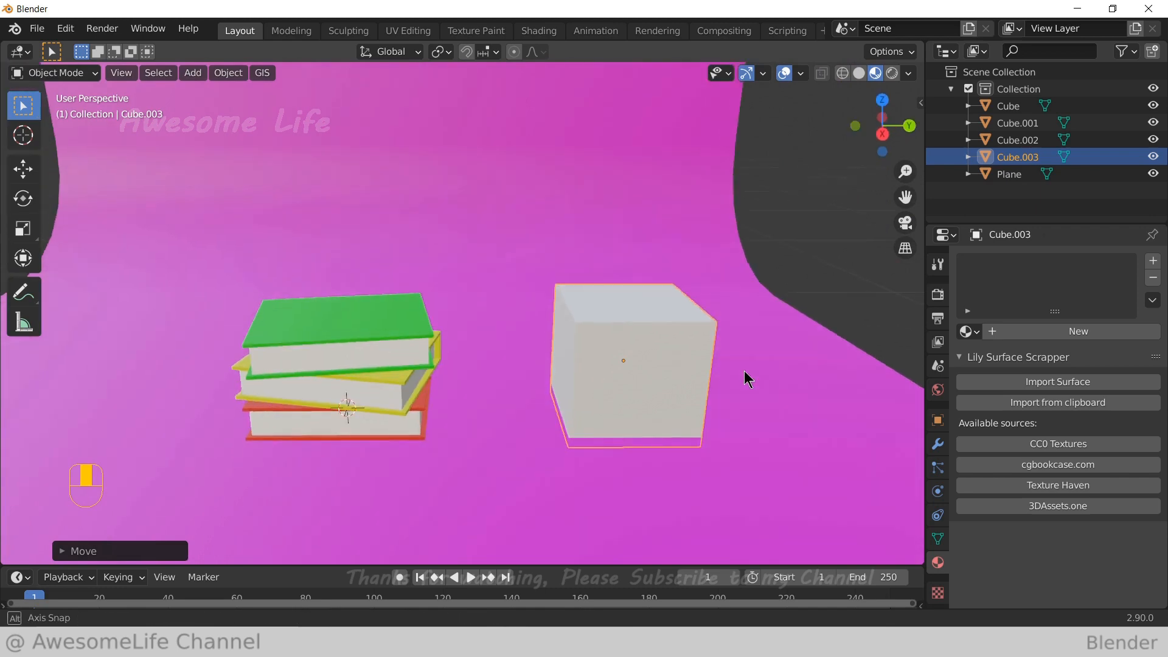
key(x)
click(735, 335)
Add a fresh cube mesh to the scene with the book stack
shift+middle_drag(469, 399, 509, 402)
key(shift+a)
mouse_move(510, 286)
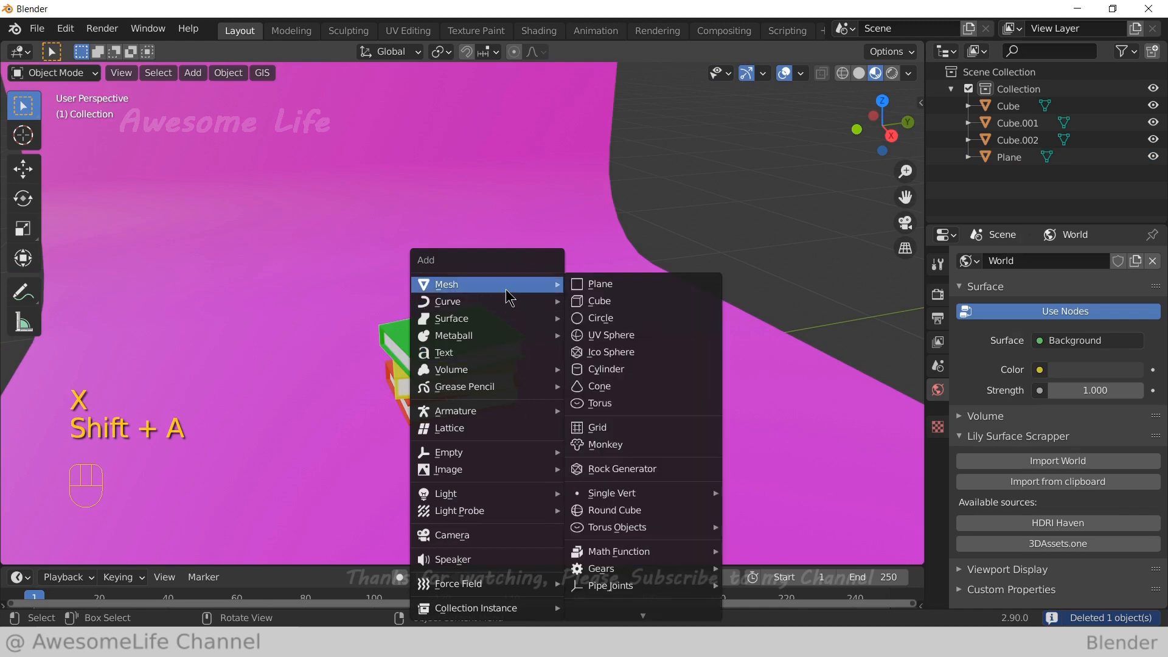
click(602, 301)
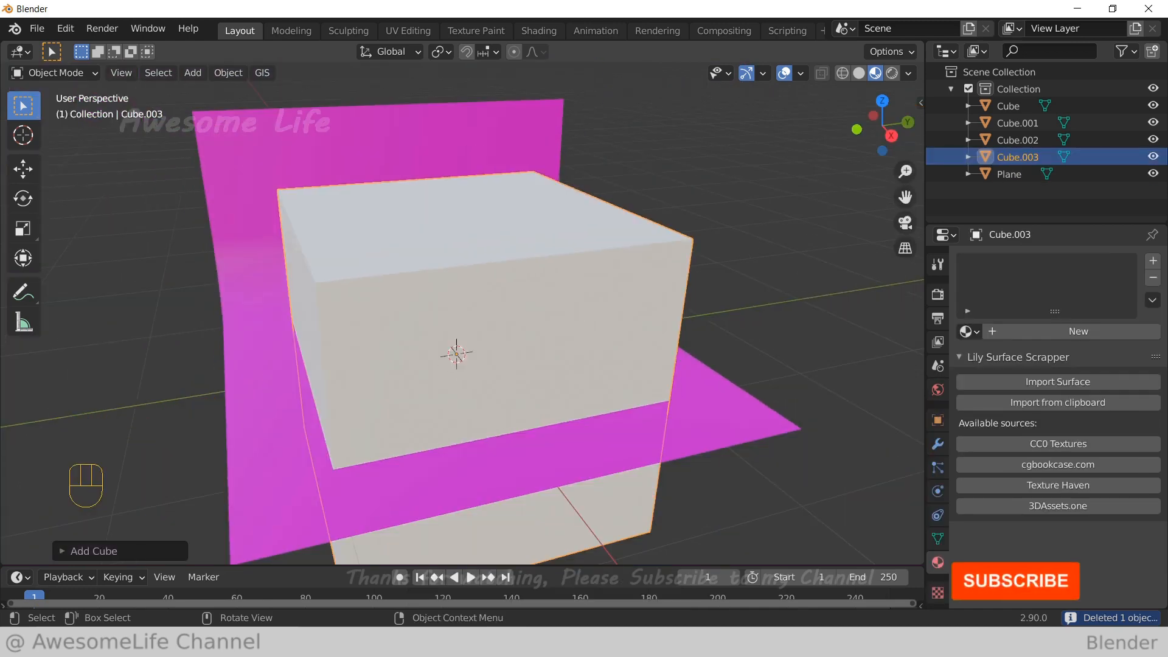
Scale the new cube to 0.08 of its size
key(s)
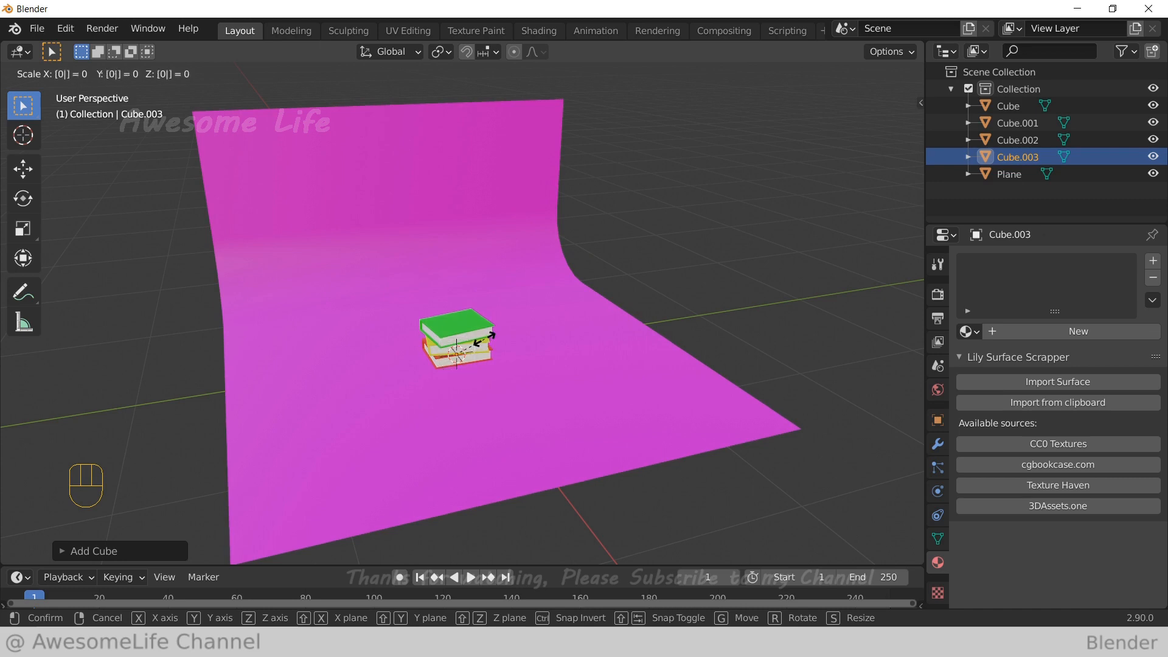
text(8)
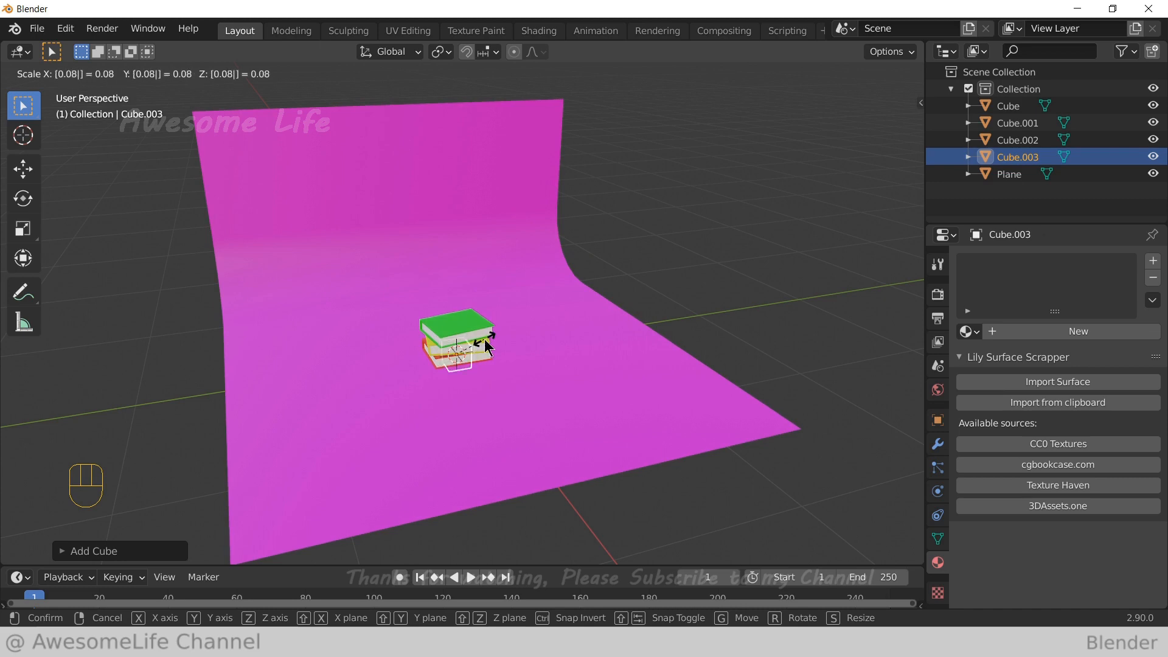
key(Return)
Move the small cube along the positive global Y axis, out of the book stack to stand beside the books
scroll(485, 339, up, 4)
middle_drag(495, 340, 469, 301)
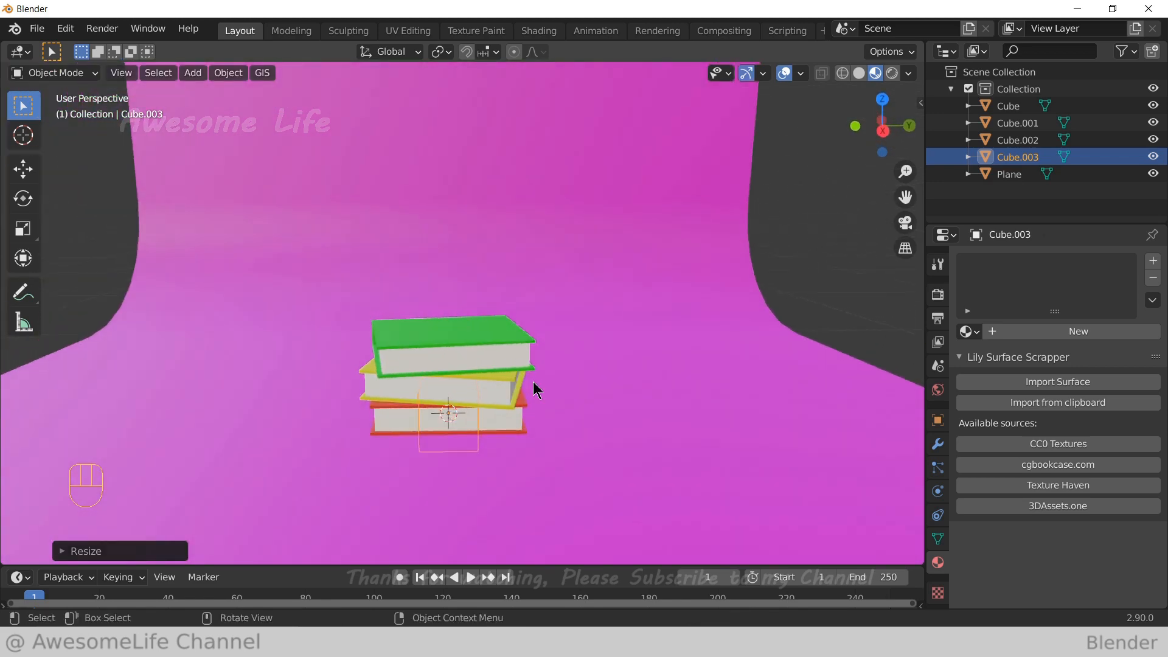
key(g)
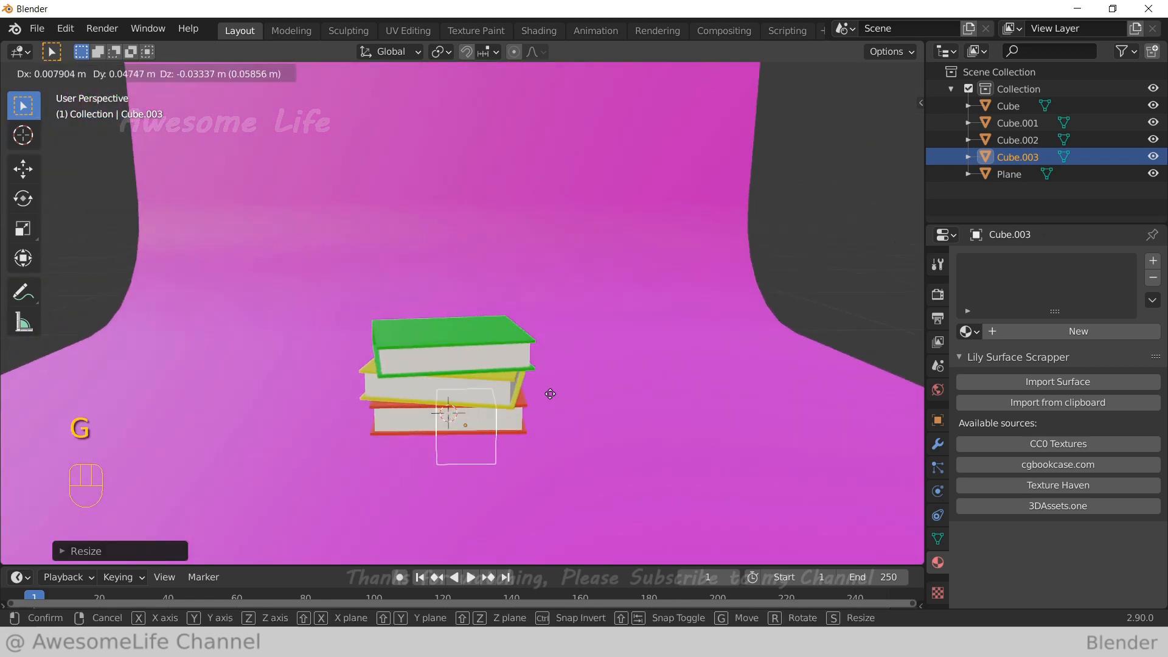
right_click(548, 392)
middle_drag(548, 392, 575, 400)
key(g)
key(y)
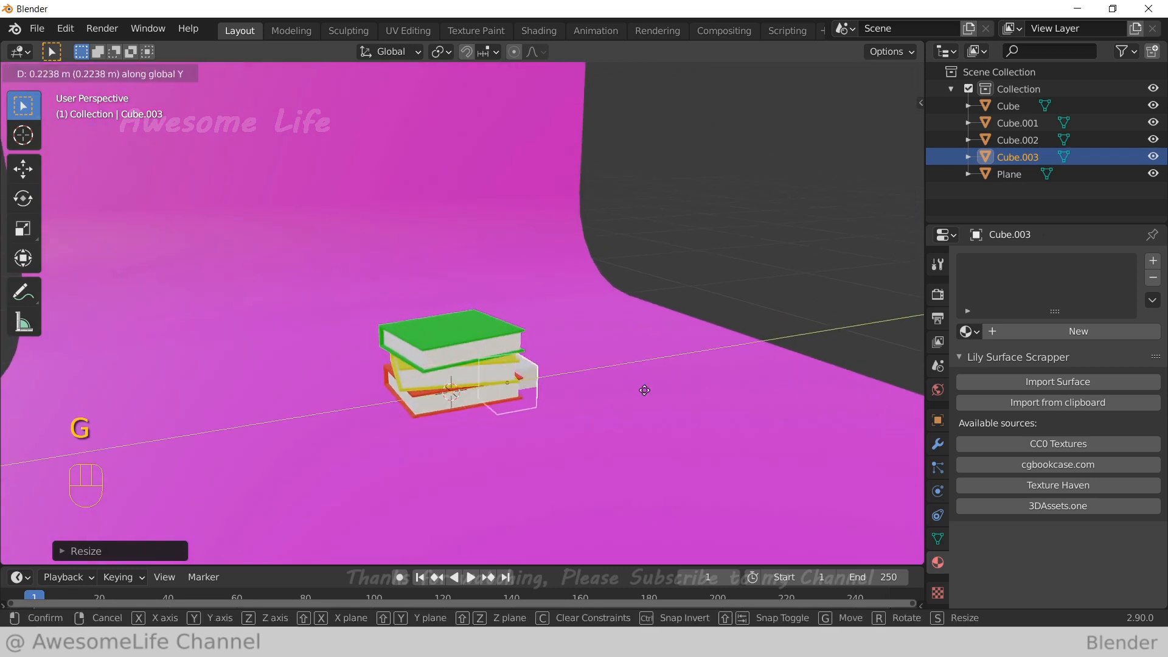
click(686, 390)
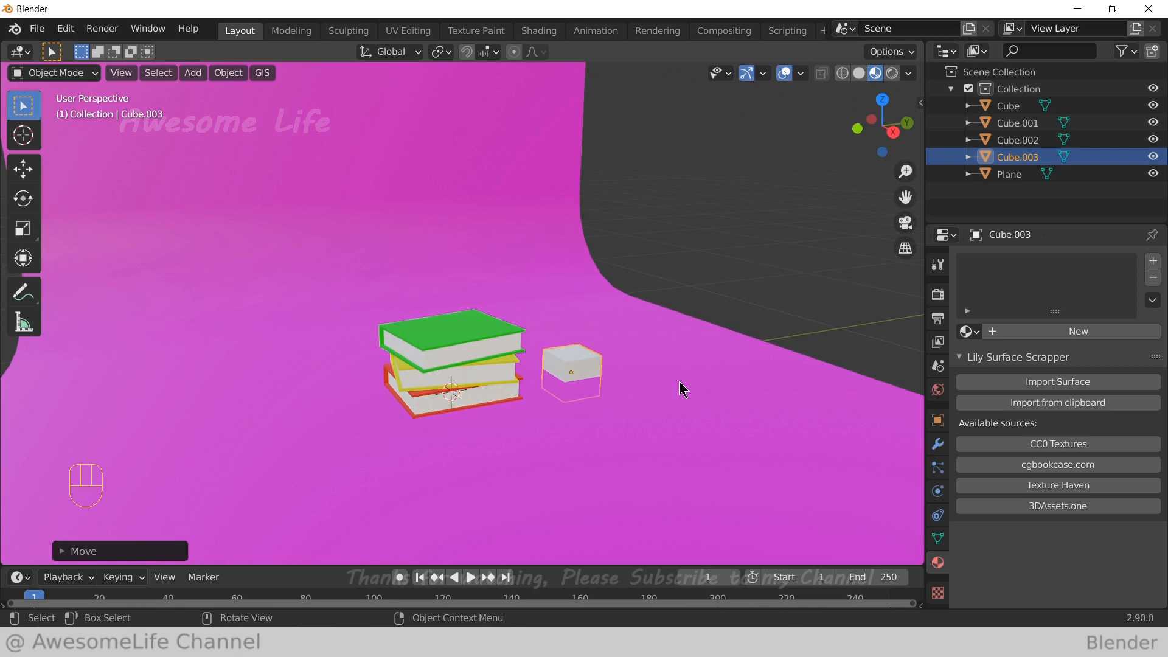
middle_drag(680, 382, 649, 381)
key(g)
key(z)
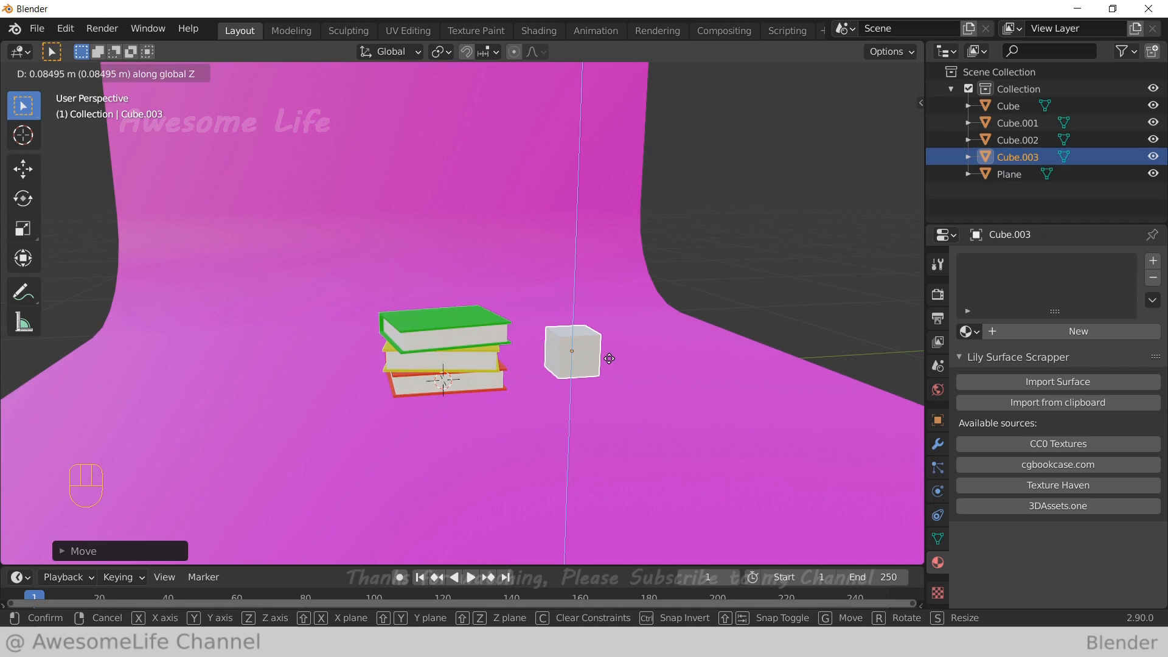
click(610, 361)
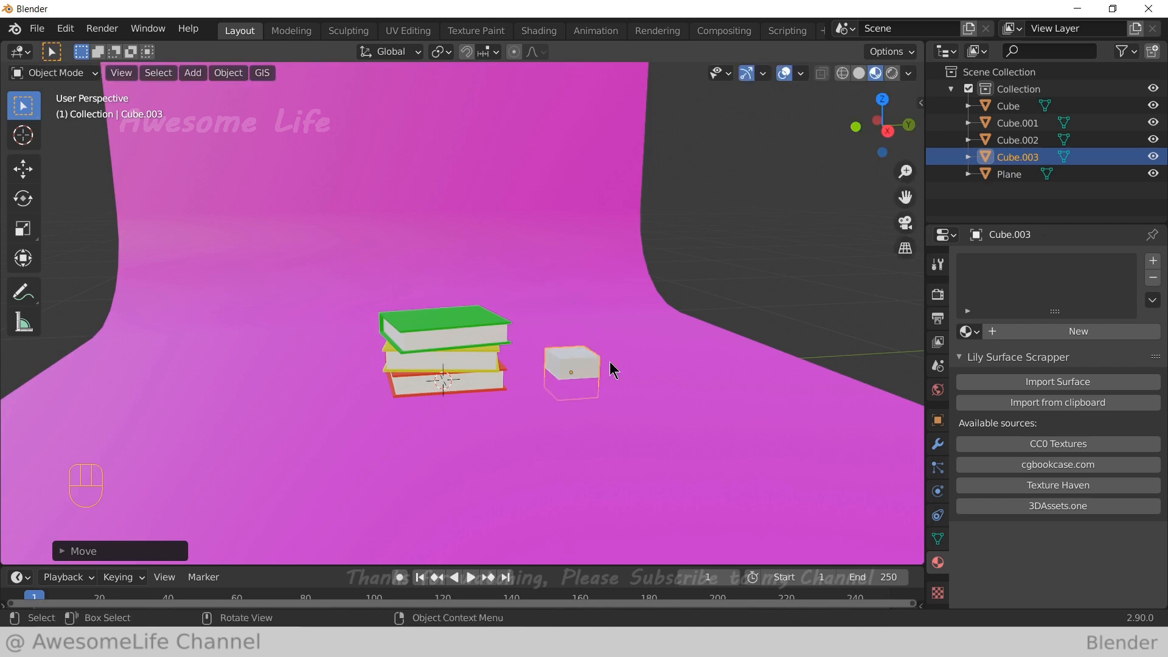
Move the small cube 0.08 m up along the global Z axis in the right orthographic view, onto the backdrop floor
key(KP_3)
scroll(609, 361, up, 3)
shift+middle_drag(618, 372, 422, 348)
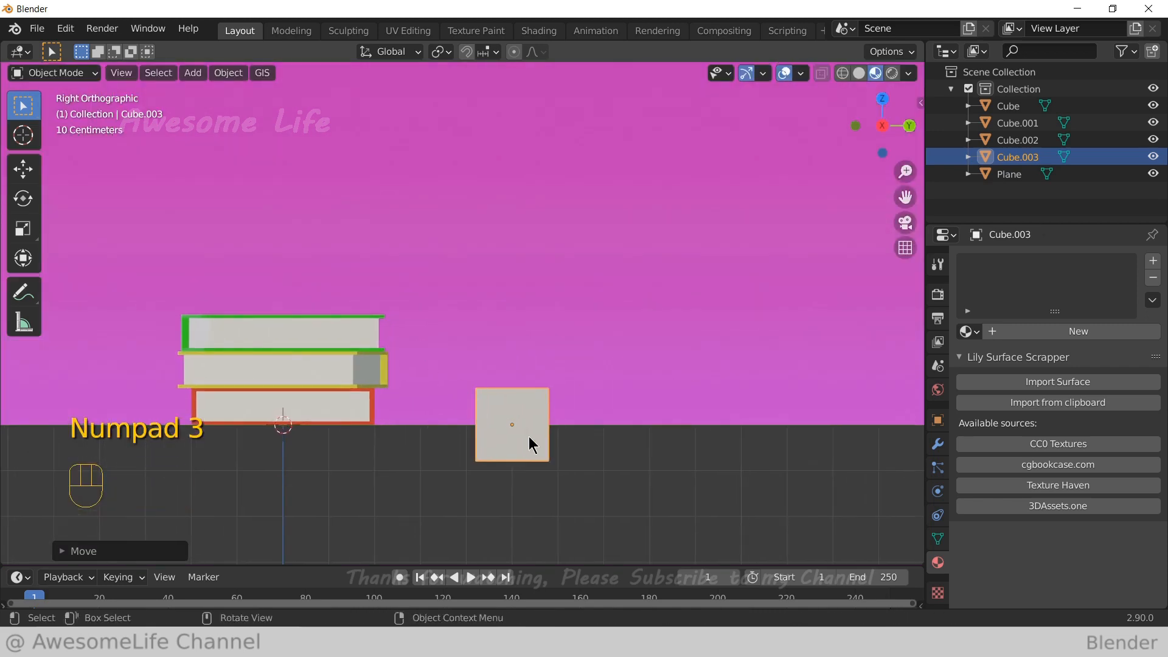
key(g)
key(z)
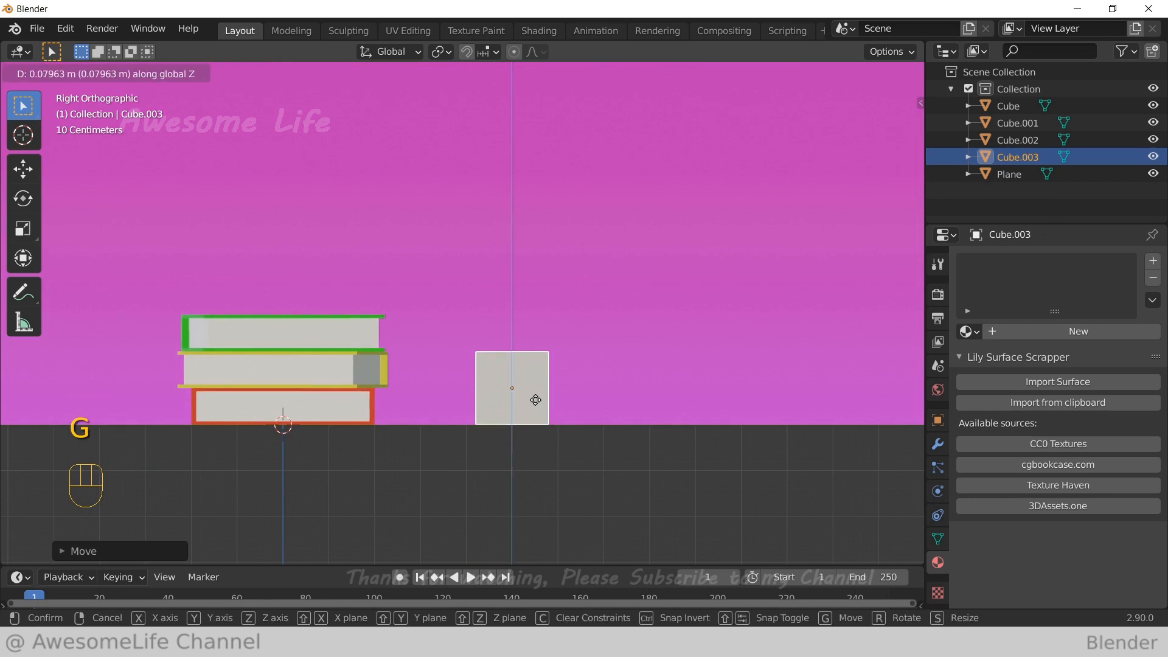
text(0)
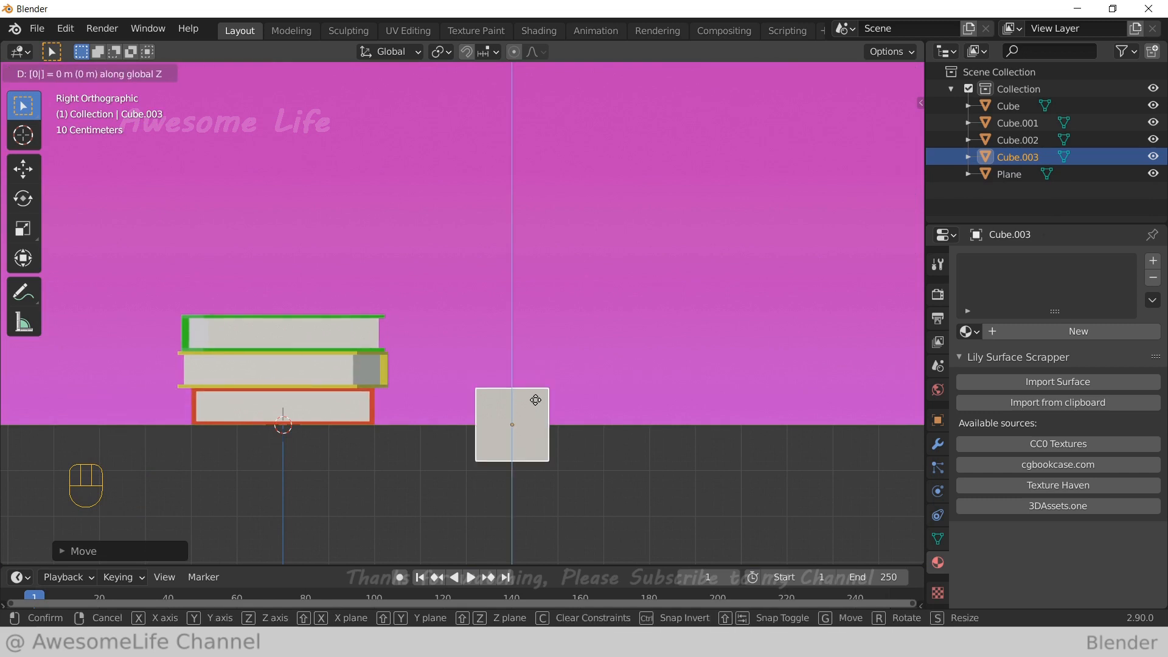
text(.08)
key(Return)
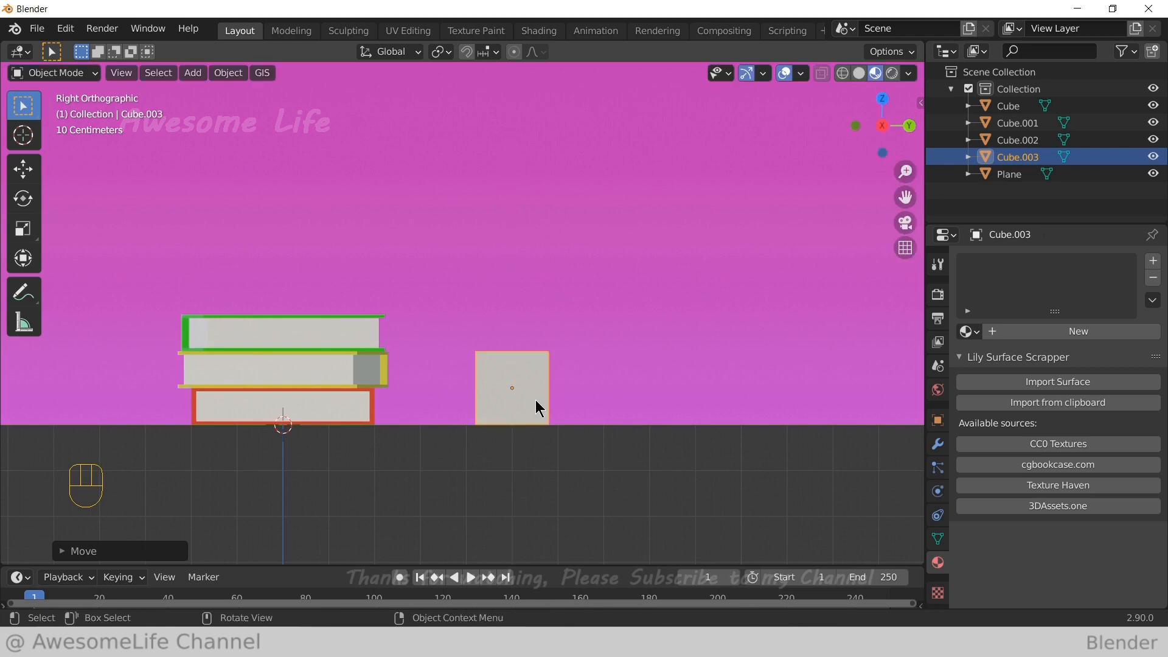
Rotate the small cube slightly clockwise about the global Z axis
mouse_move(536, 400)
middle_down()
mouse_move(524, 359)
mouse_move(555, 396)
middle_up()
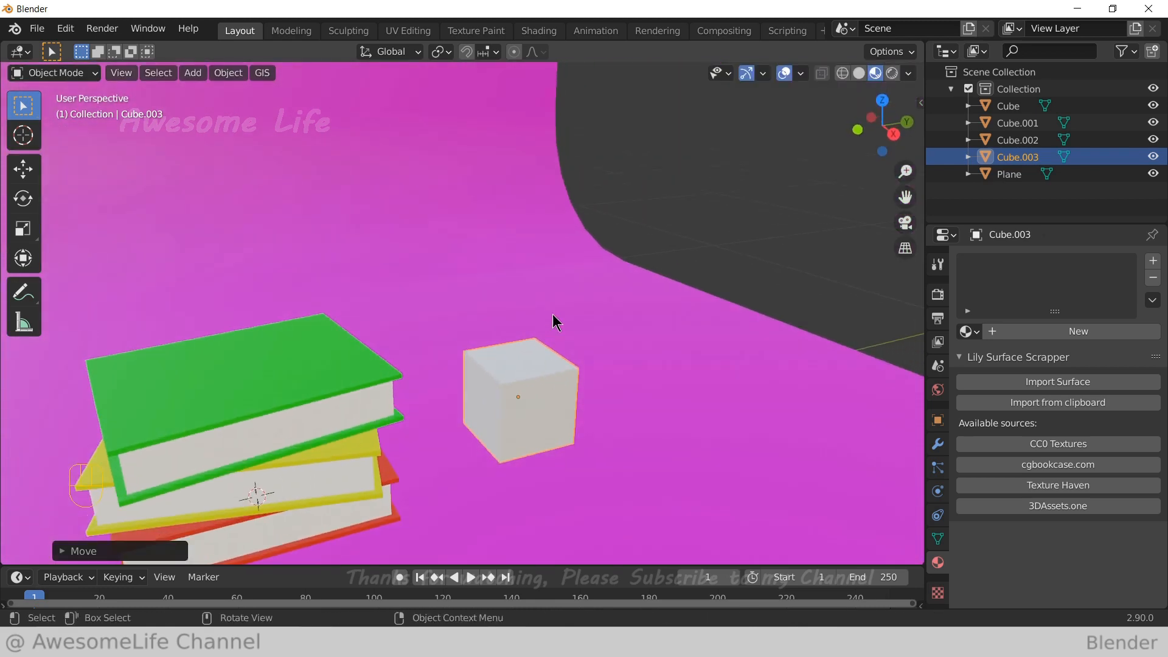
key(r)
key(z)
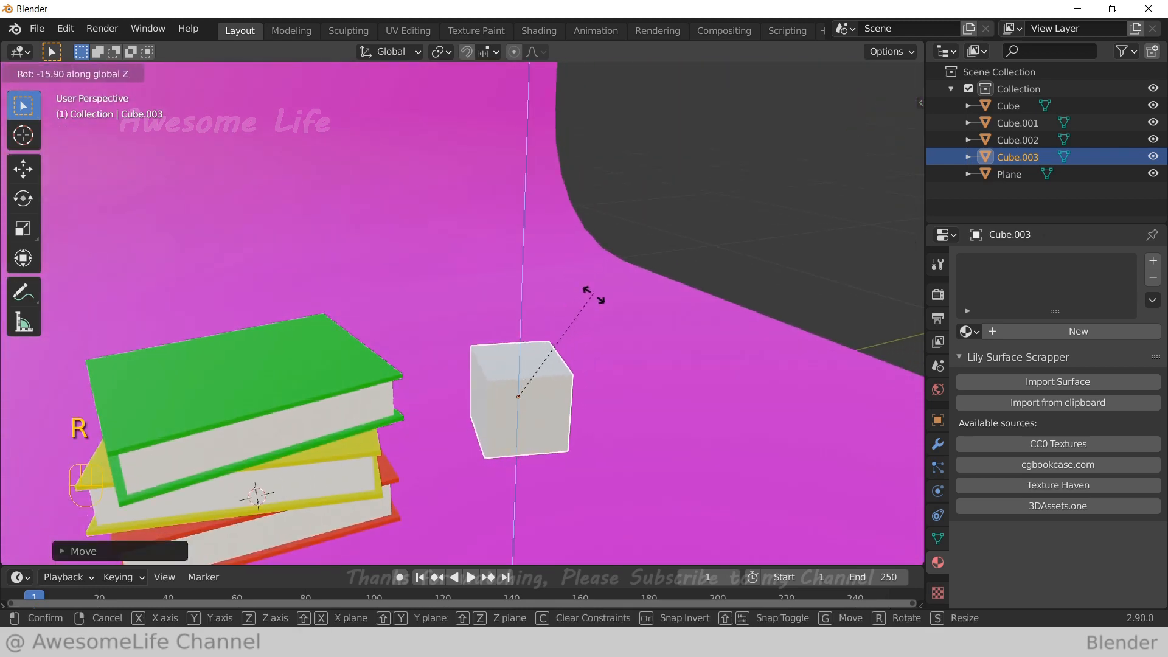
click(593, 304)
middle_drag(599, 315, 545, 392)
key(shift+a)
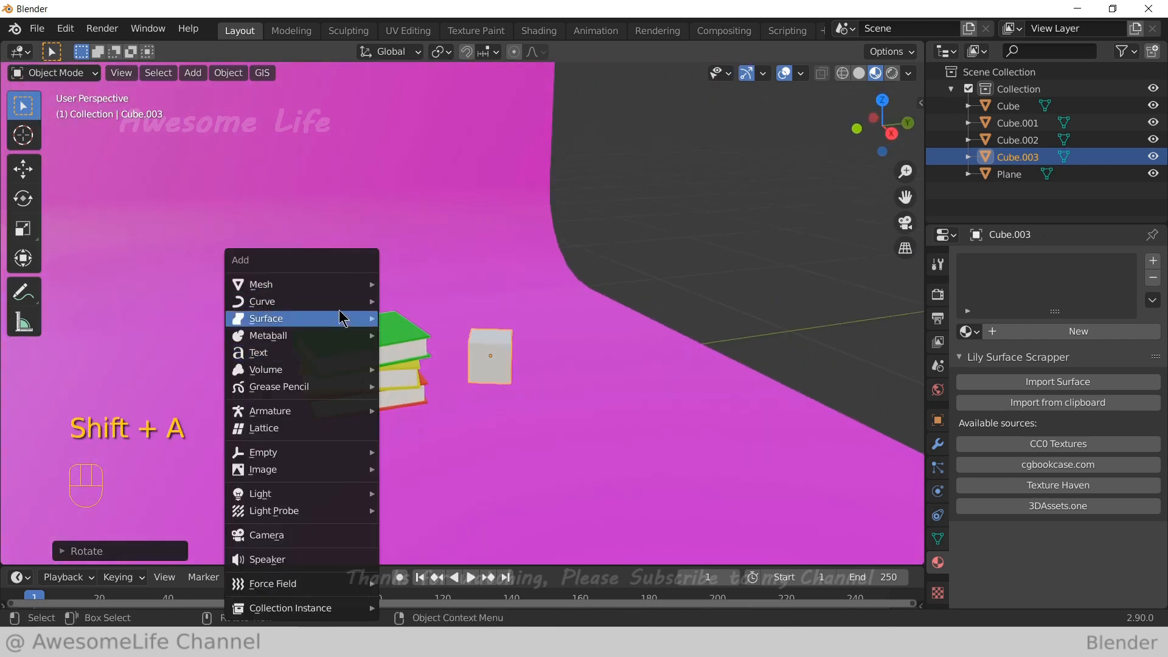
mouse_move(345, 291)
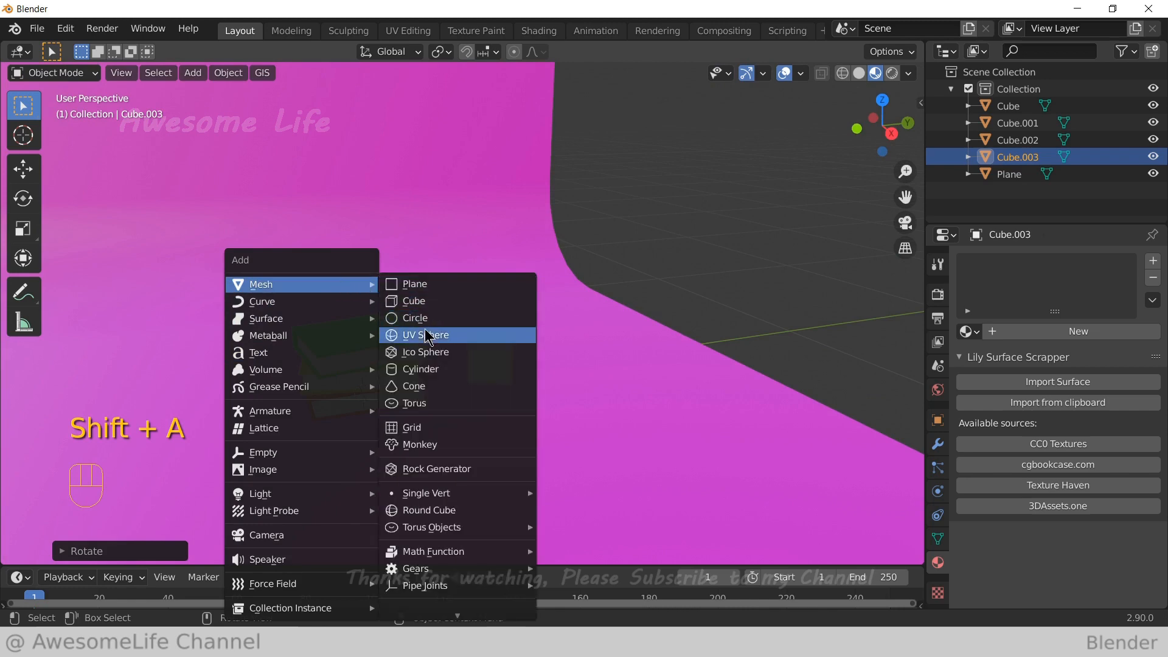
click(423, 369)
click(140, 539)
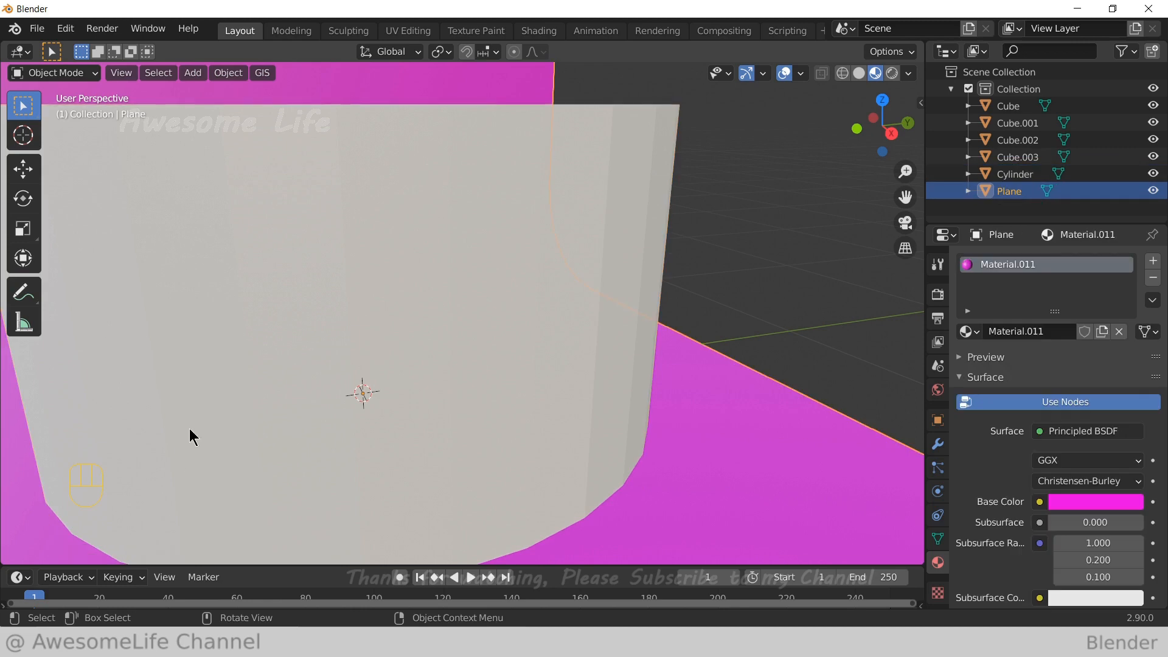
key(x)
click(324, 369)
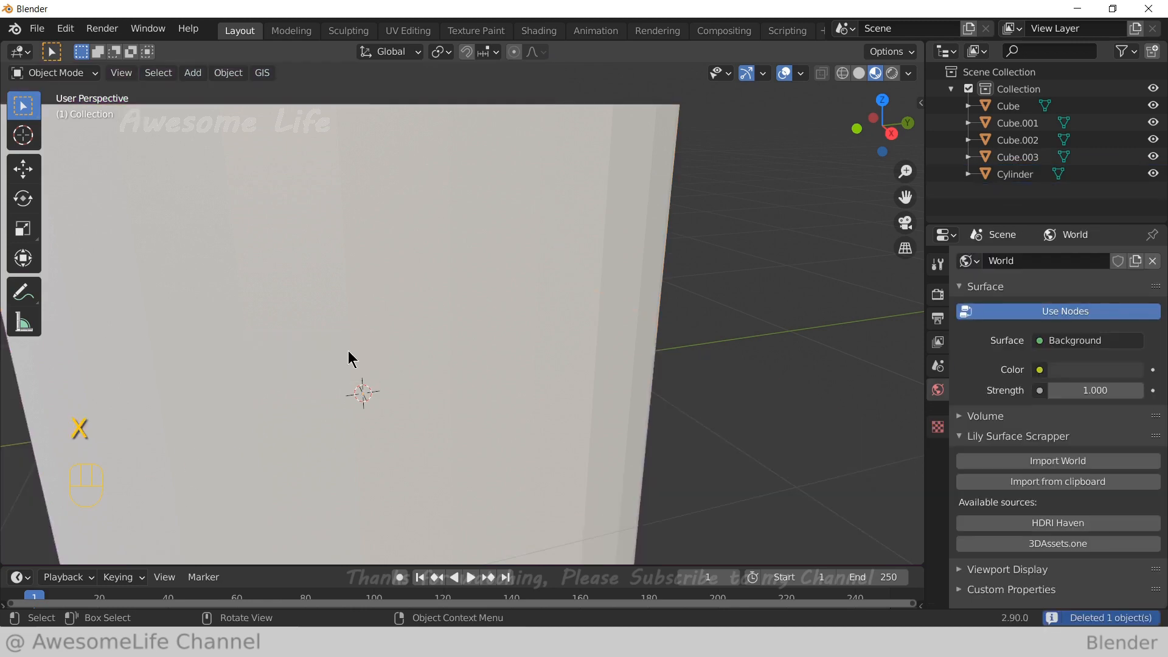
key(ctrl+z)
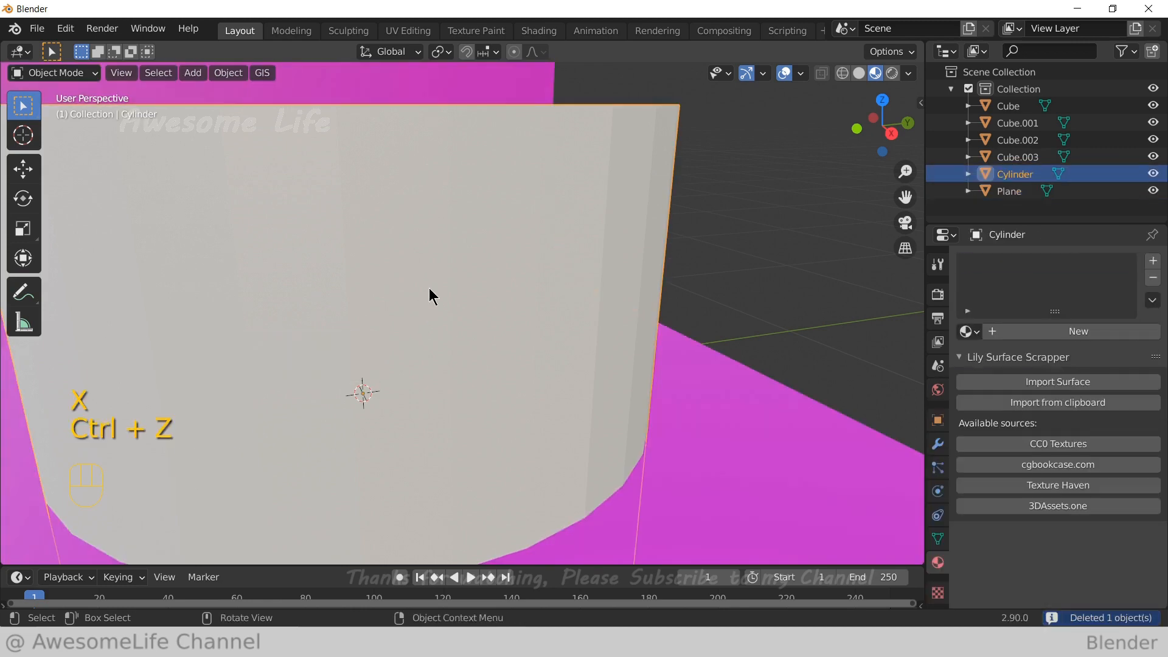
key(x)
click(461, 256)
Add a cylinder mesh with 3 vertices to form a triangular prism
key(shift+a)
mouse_move(463, 260)
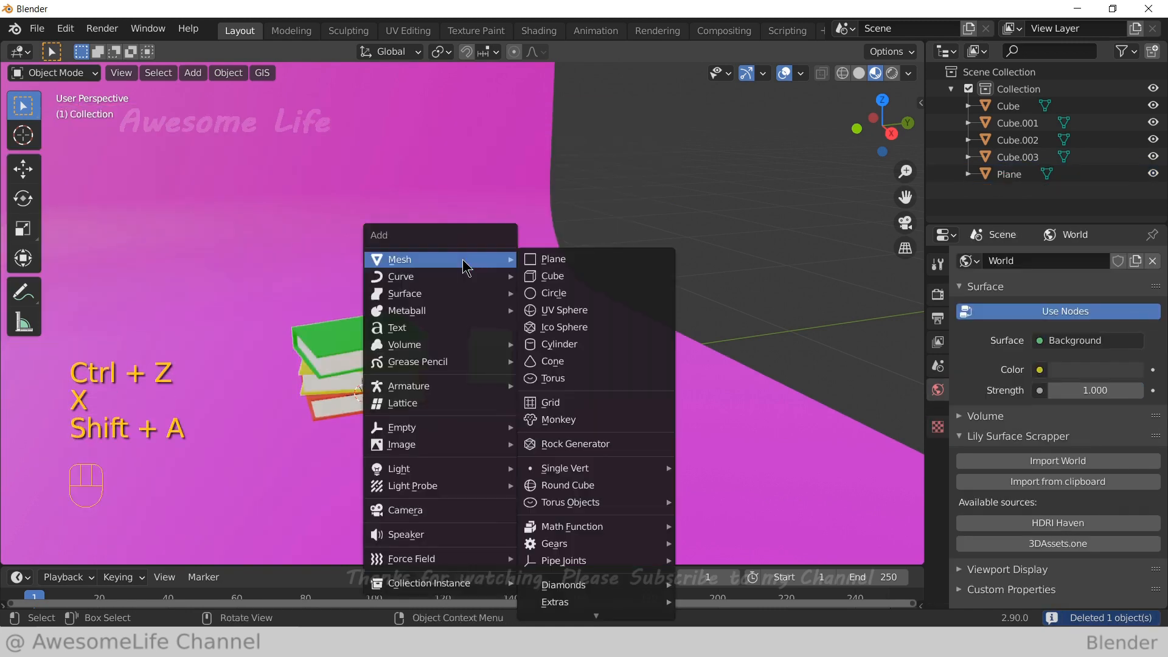
click(557, 343)
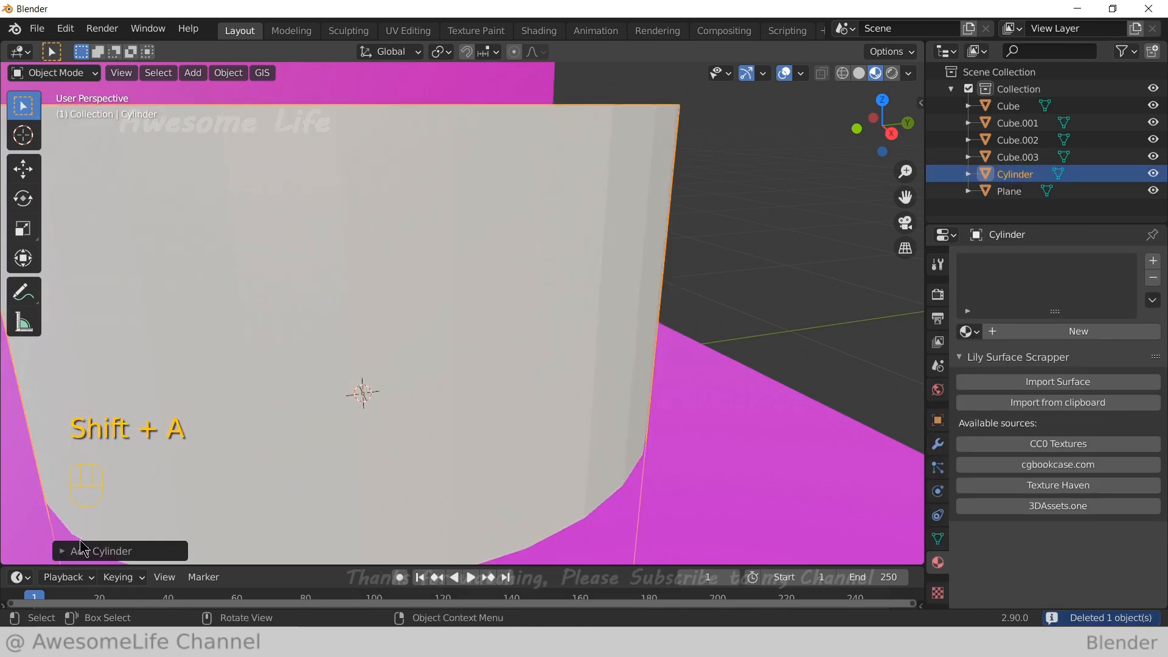
click(61, 551)
click(229, 351)
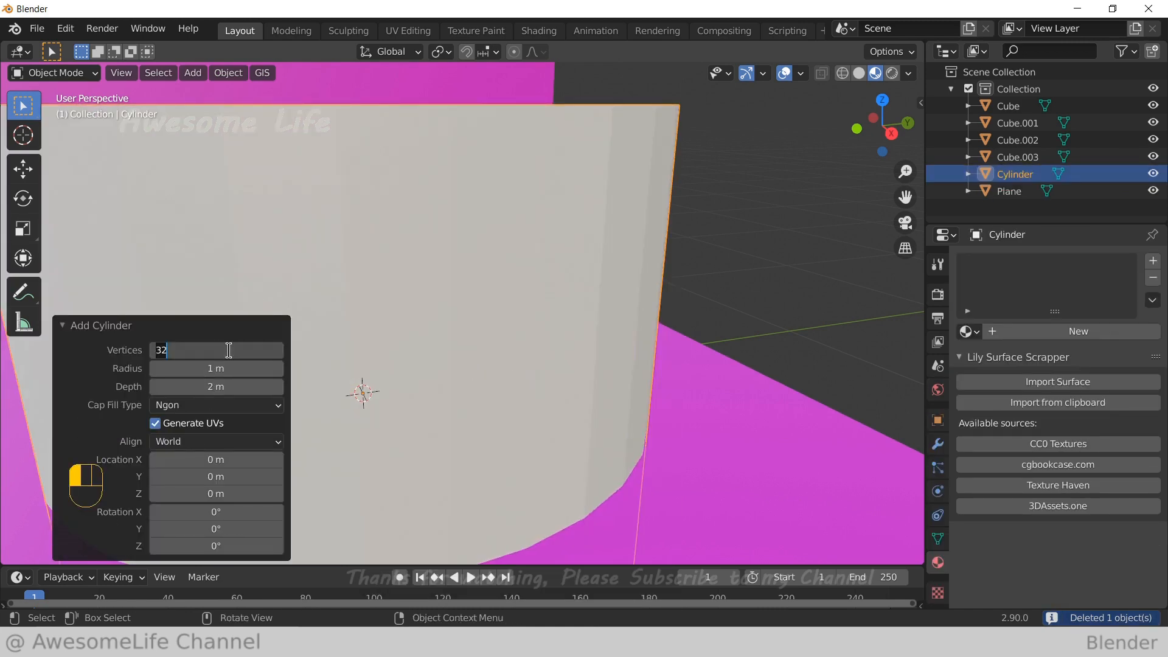
text(3)
key(Return)
Scale the triangular prism to 0.17 of its size
scroll(364, 275, down, 6)
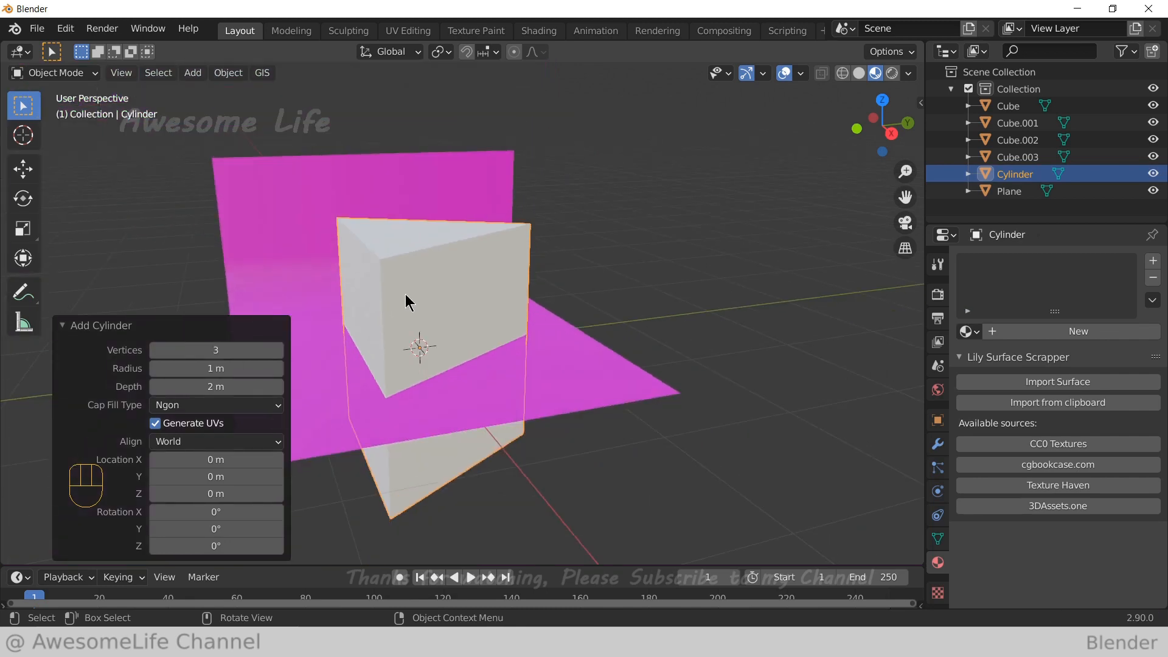
key(s)
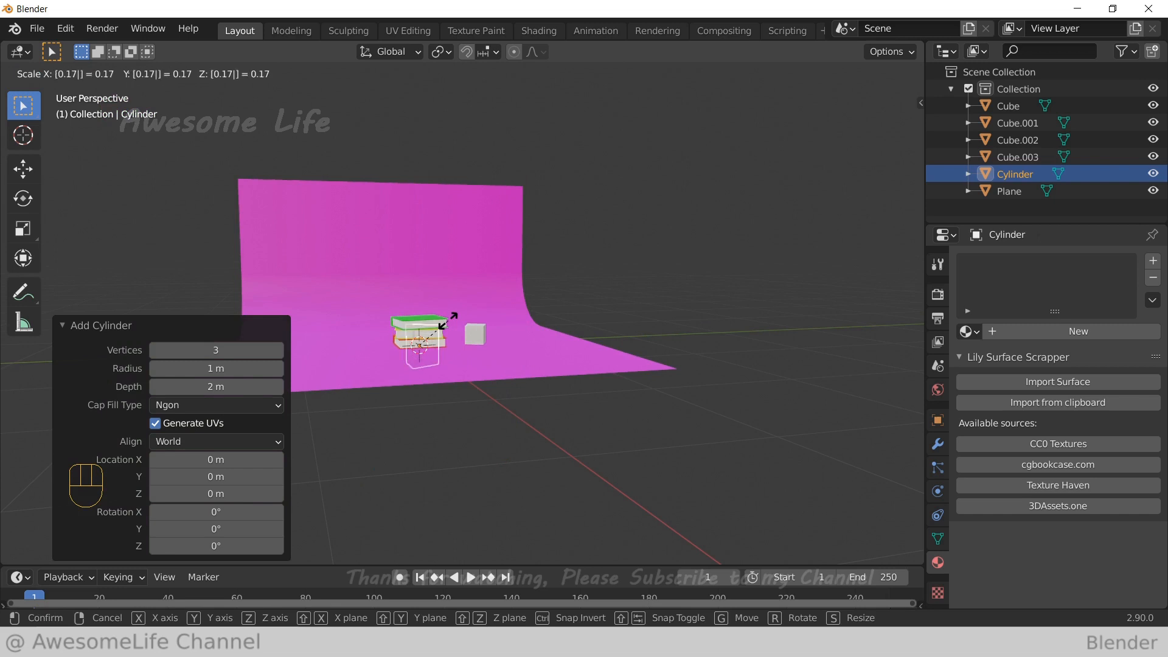
click(449, 323)
scroll(449, 328, up, 6)
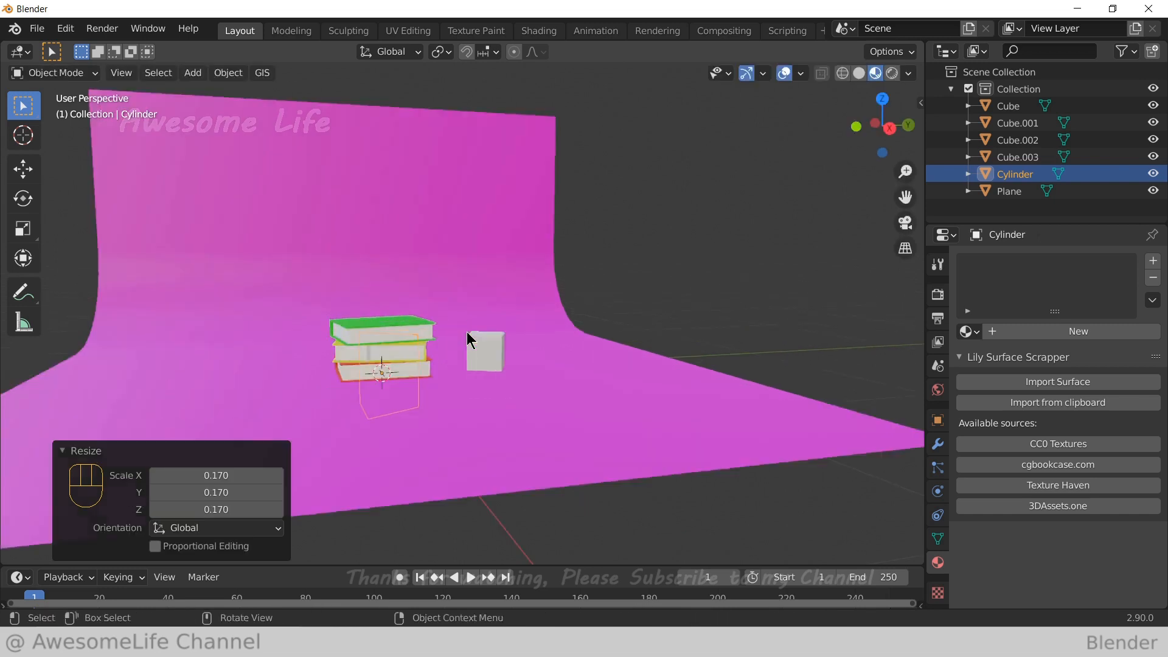
middle_drag(438, 378, 447, 403)
key(g)
key(z)
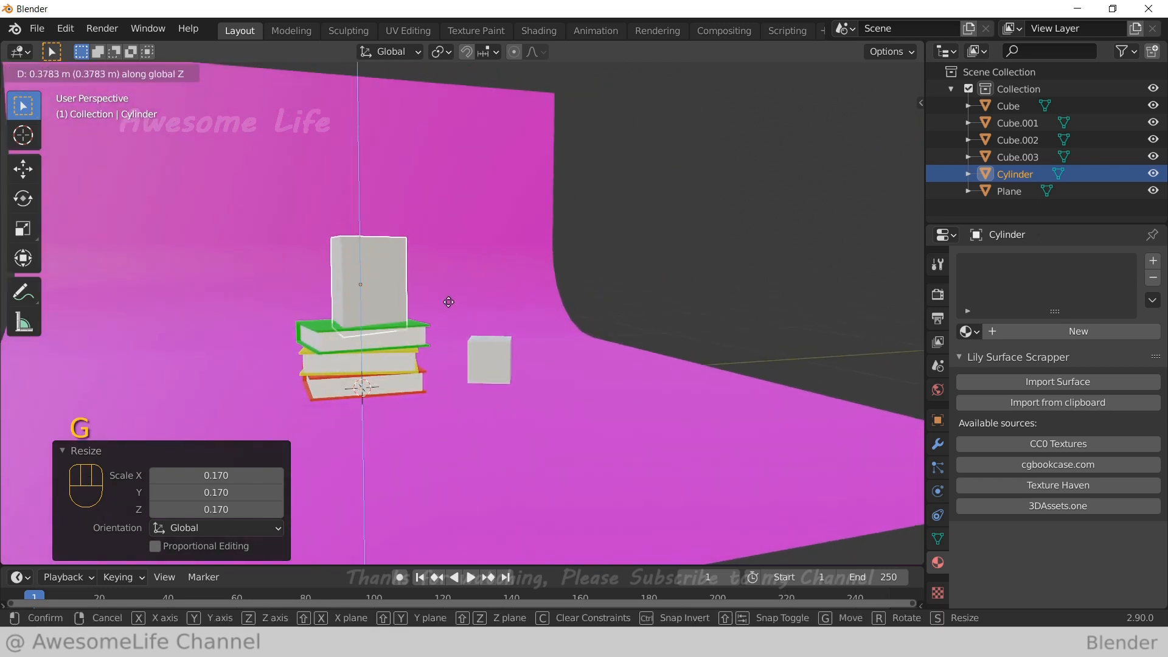
right_click(449, 342)
Move the triangular prism 0.175 m up along the global Z axis, using the right orthographic view
key(KP_3)
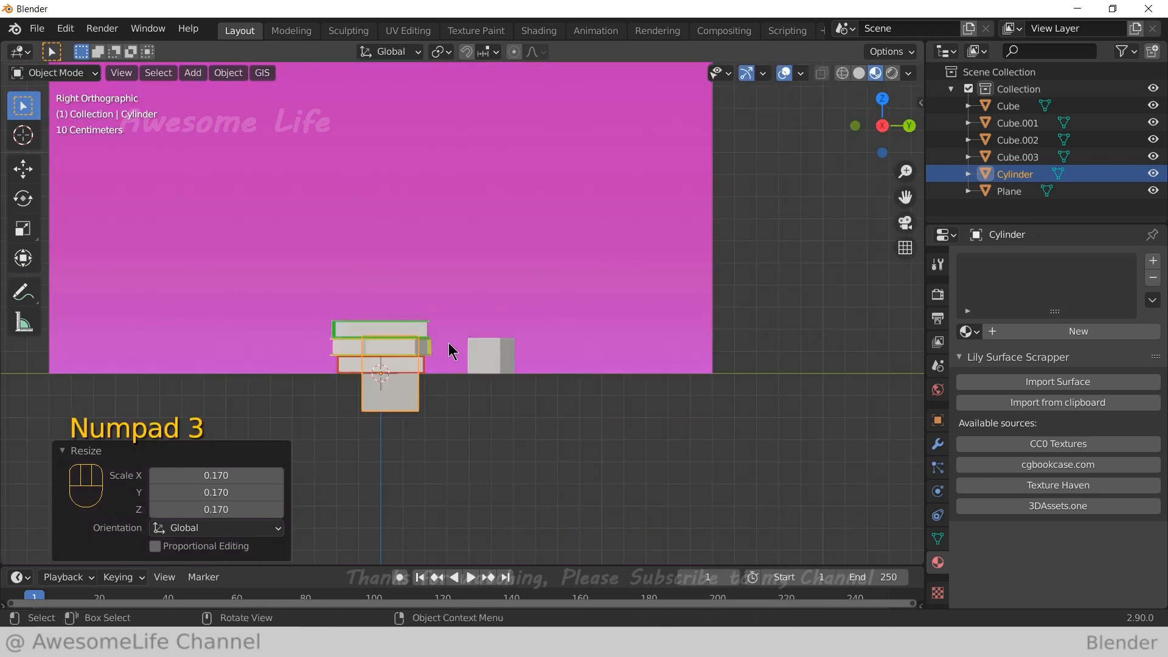
key(g)
key(z)
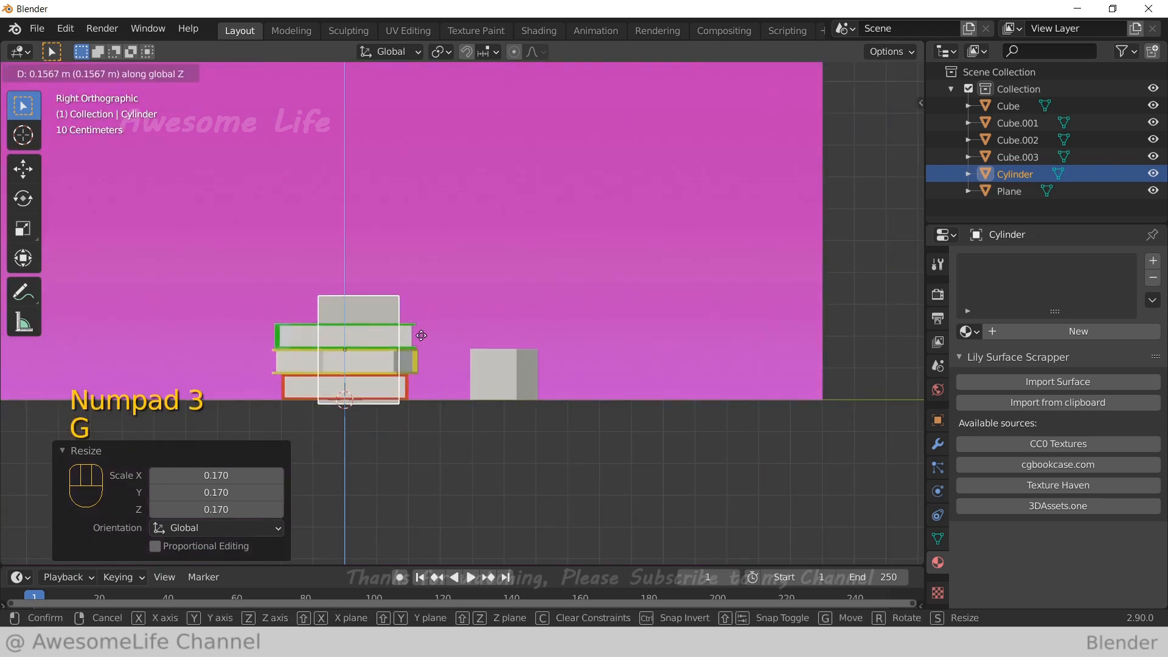
key(shift)
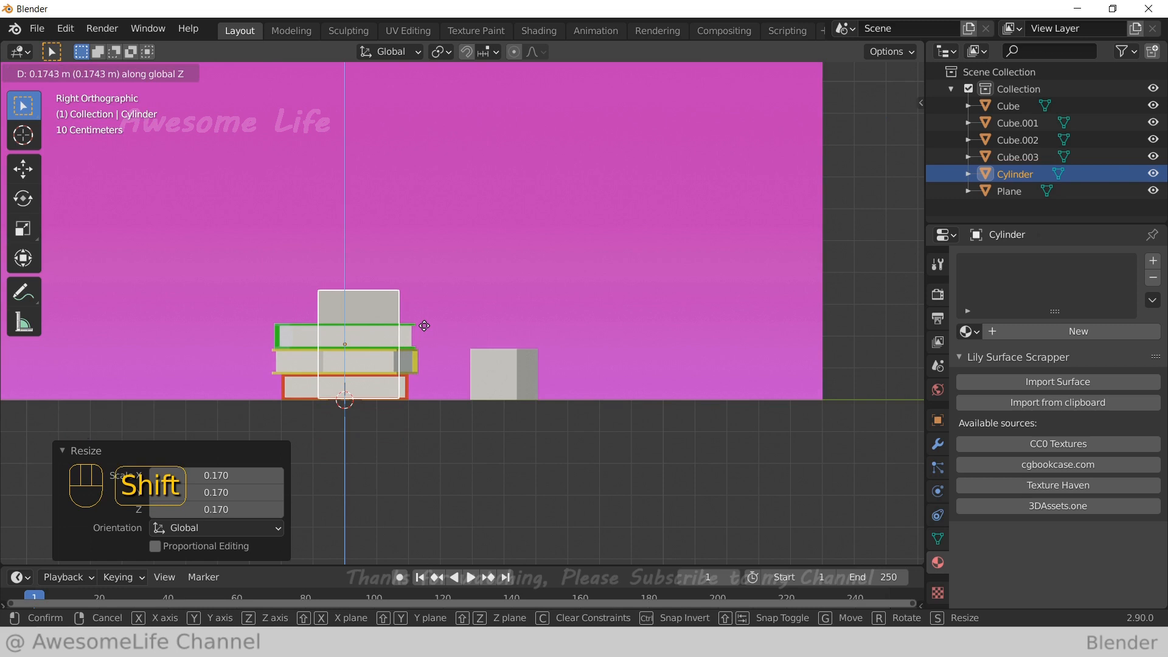
text(0.175)
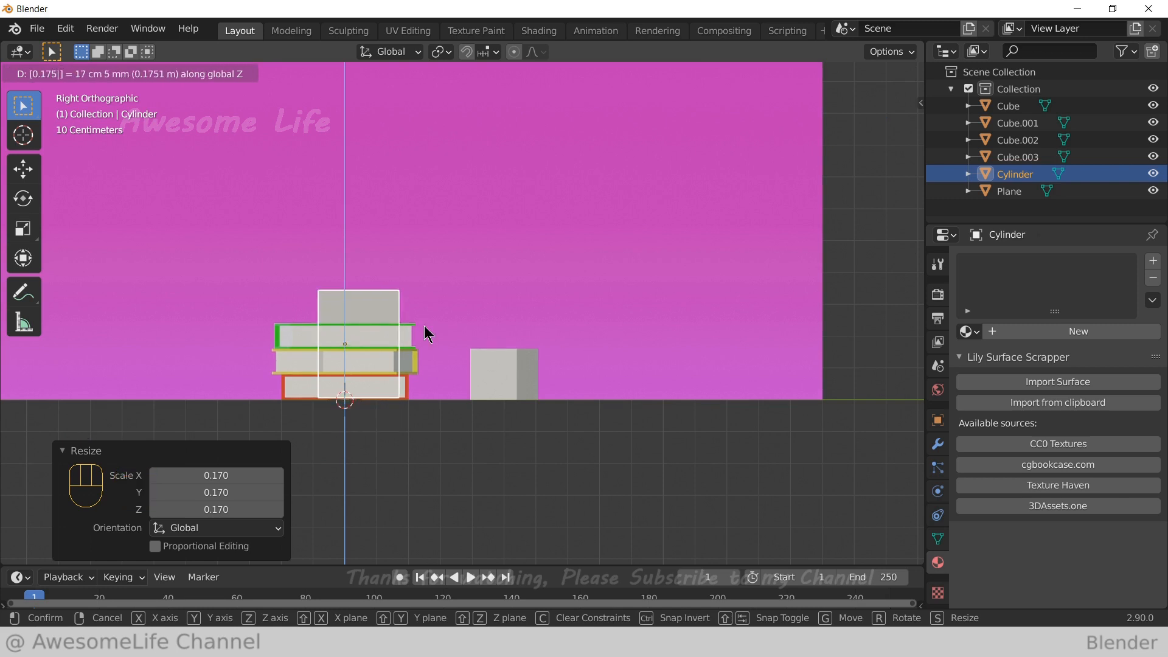
key(Return)
Move the triangular prism -0.5 m along the global Y axis, clear of the book stack
middle_drag(425, 327, 423, 382)
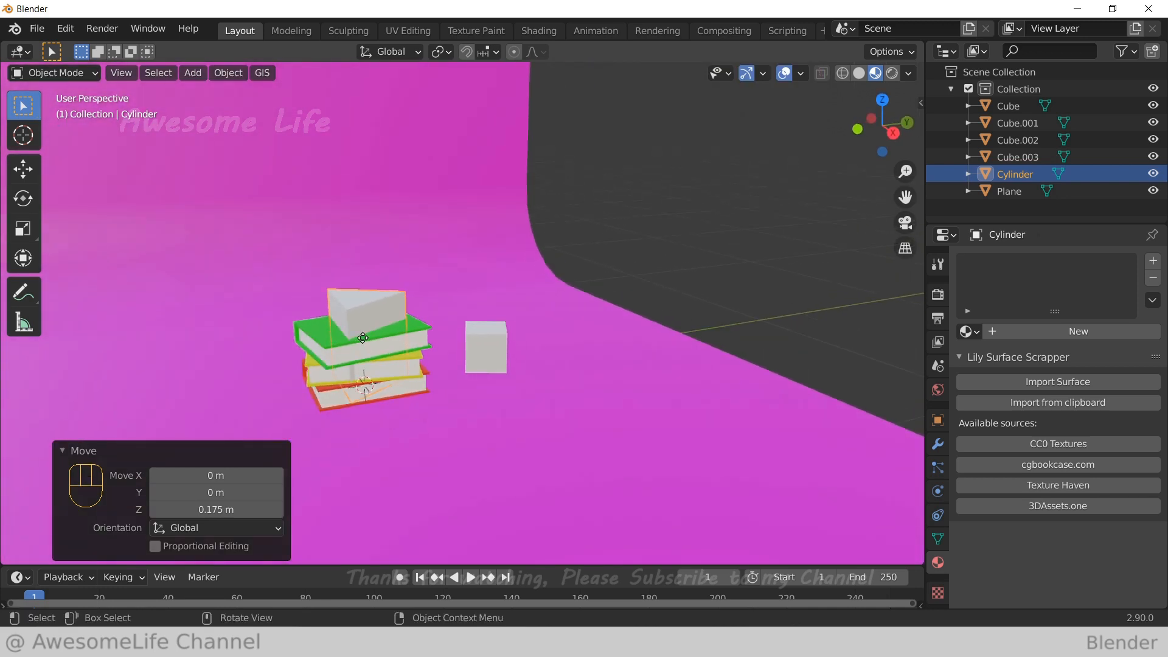
key(g)
key(y)
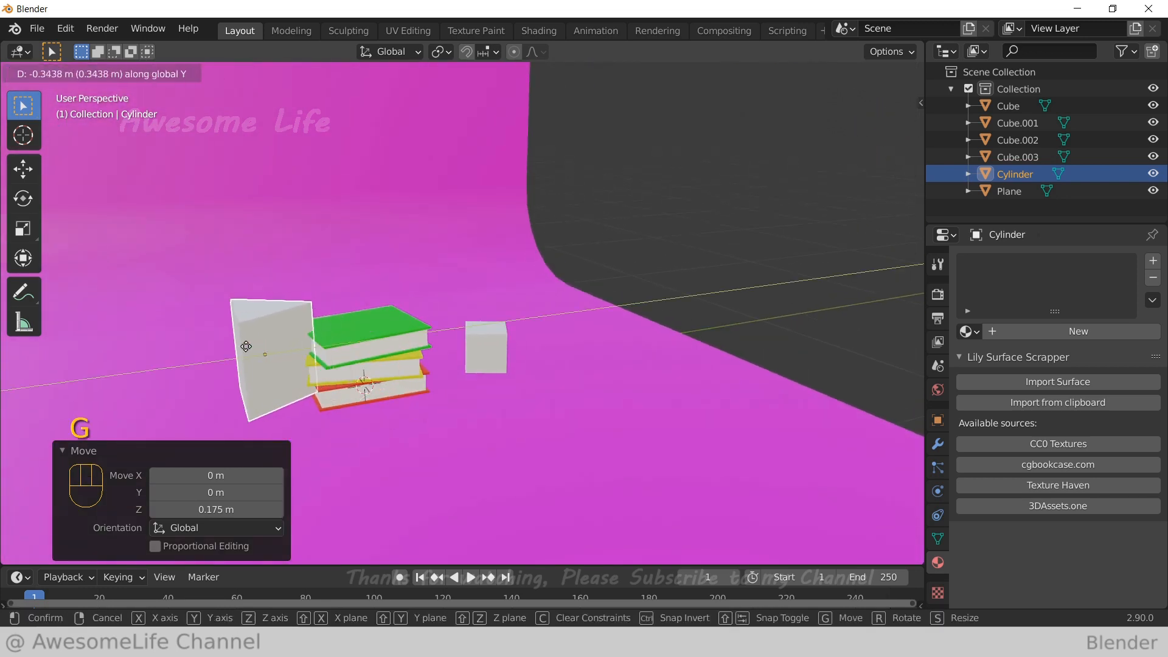
text(0.5)
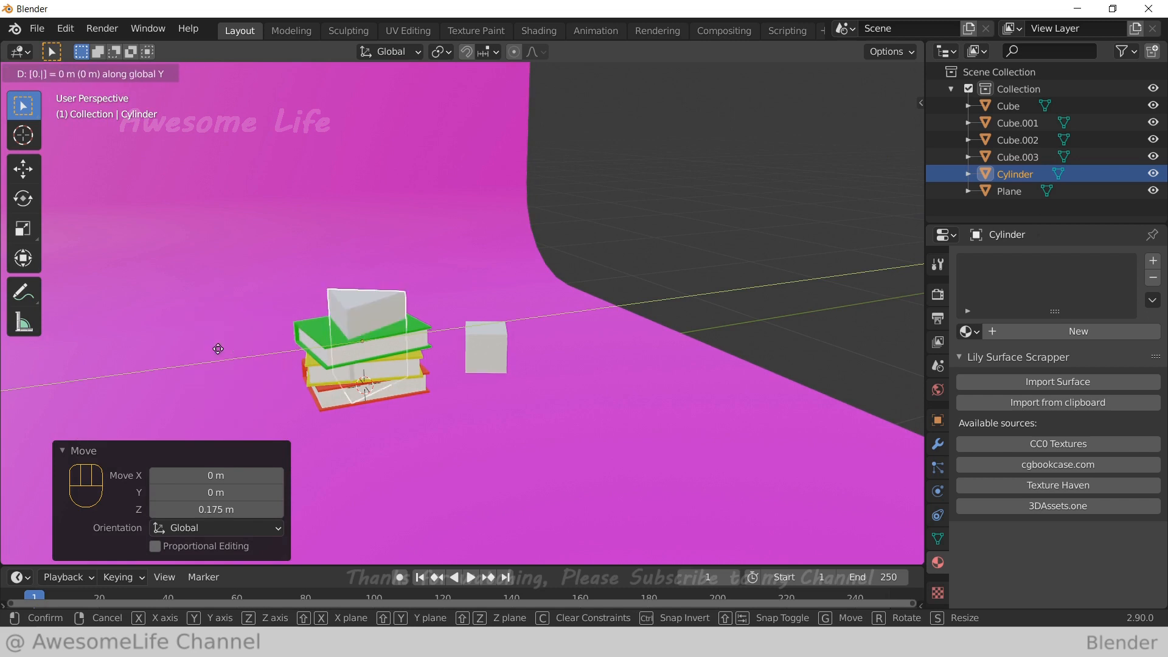
text(-)
key(Return)
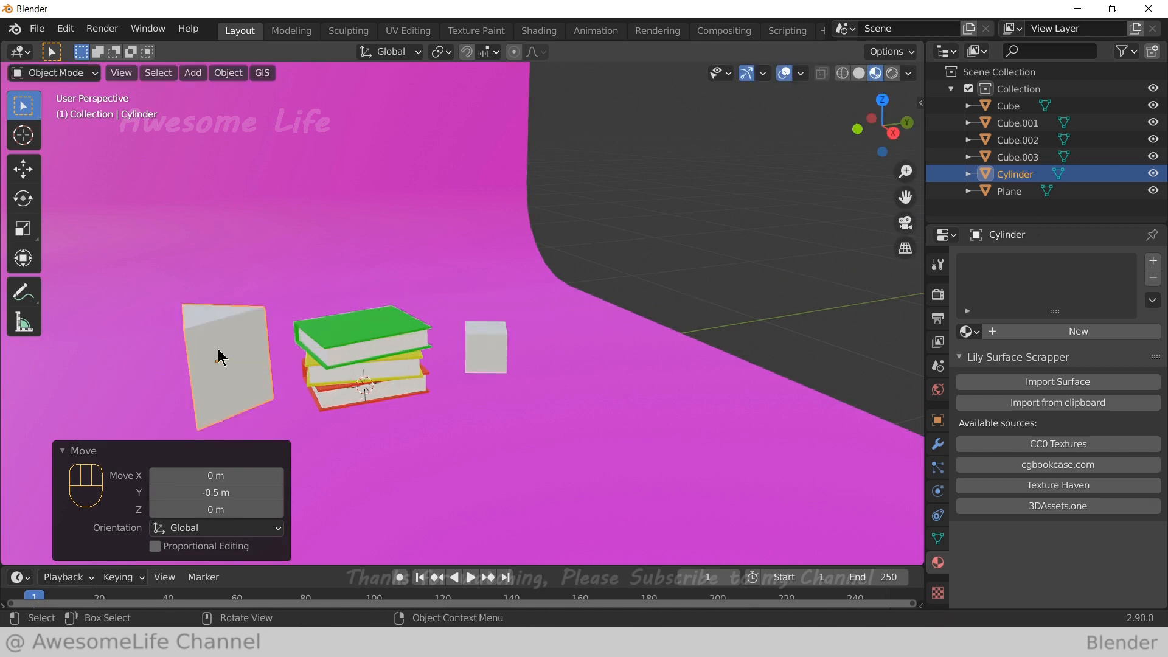
Collapse the triangular prism's top vertices to a single point by scaling them to 0, forming a pyramid
key(Tab)
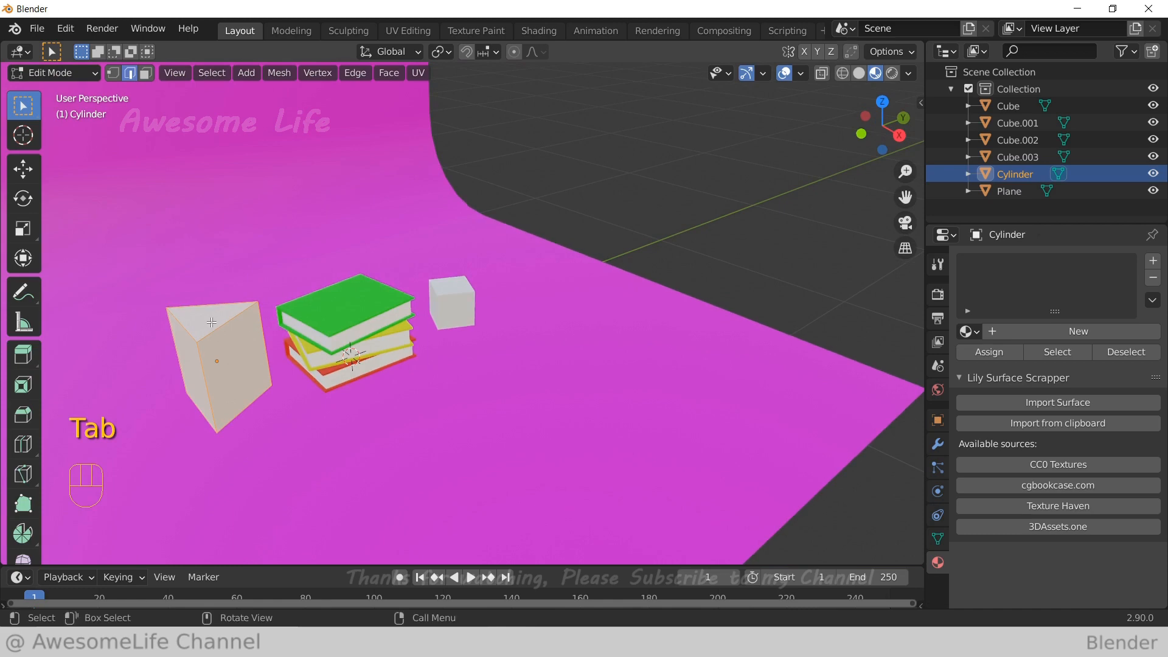
key(1)
drag(141, 284, 287, 344)
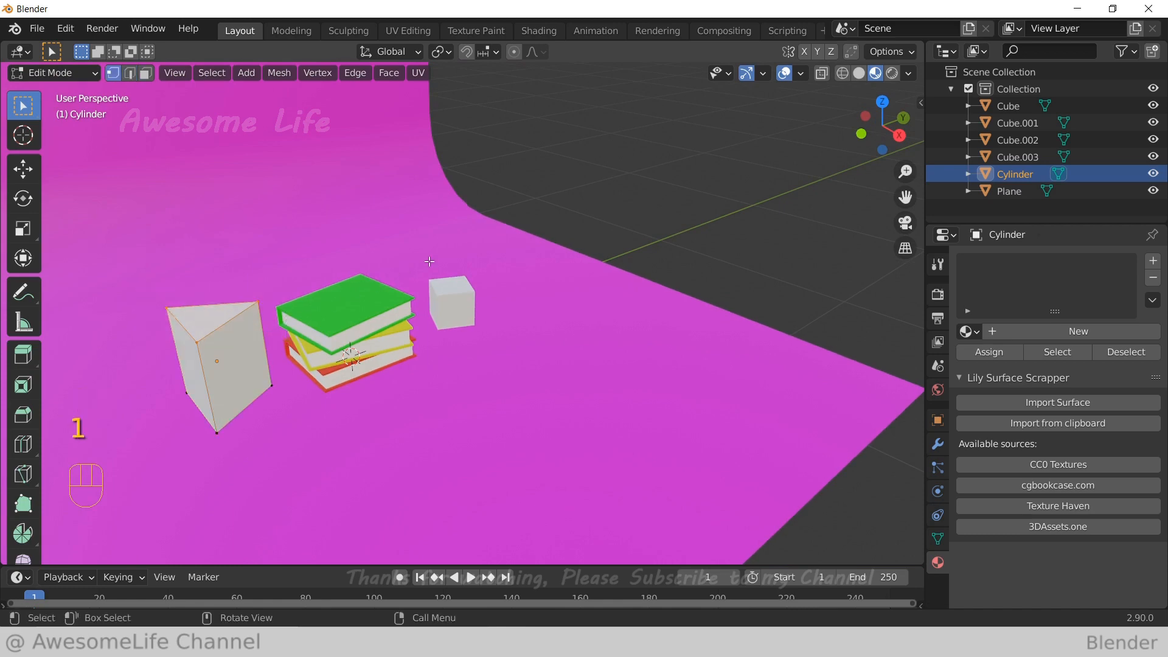
text(s0)
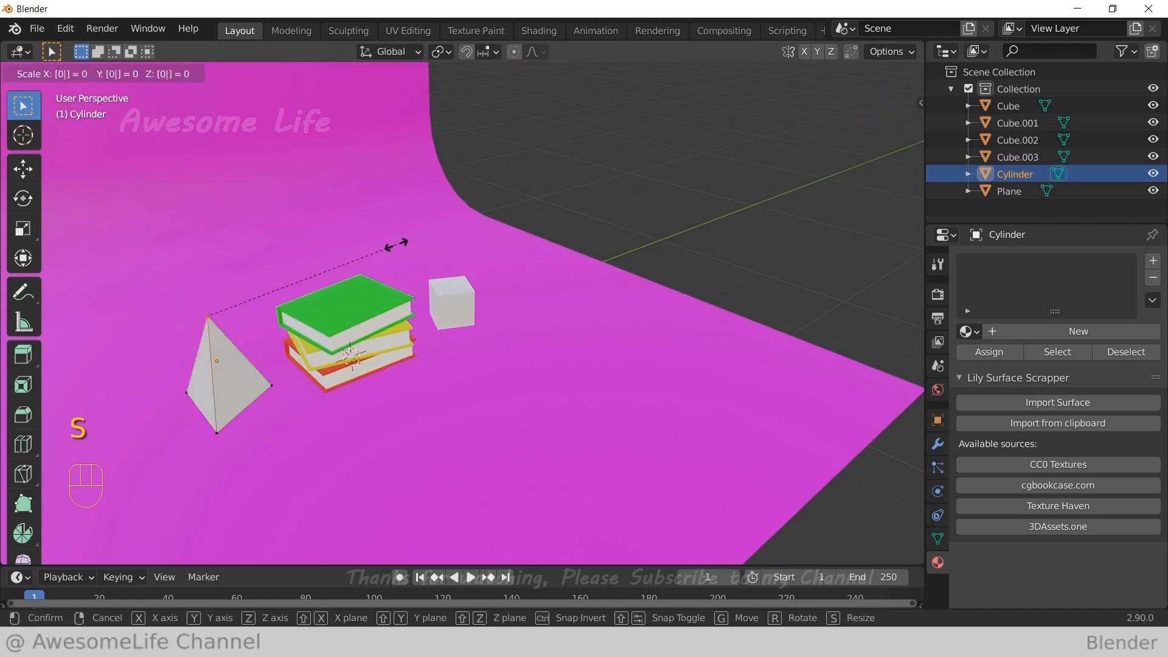
click(397, 244)
middle_drag(435, 335, 381, 374)
key(Tab)
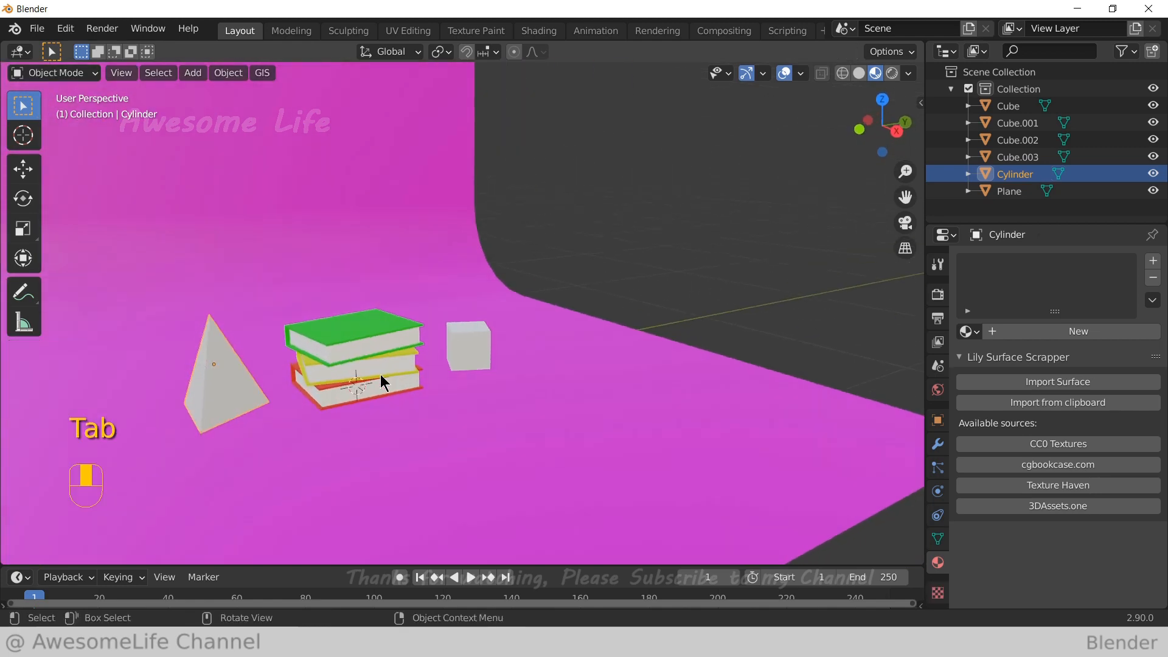
Add a UV sphere at the origin and shade it smooth
key(shift+a)
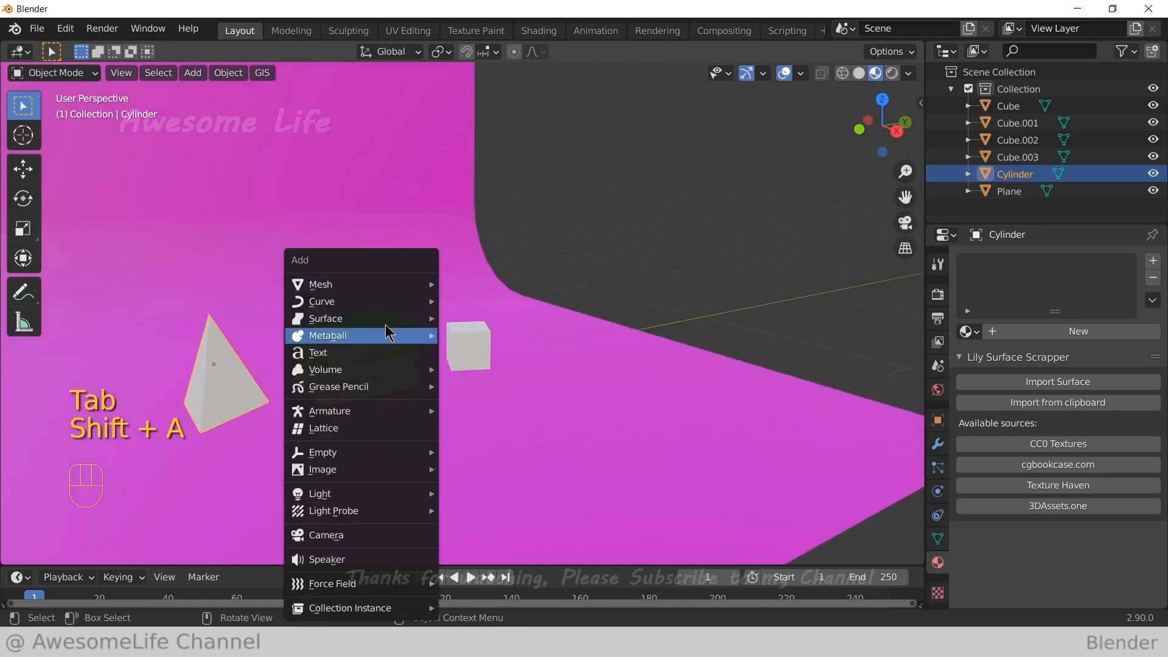
mouse_move(389, 288)
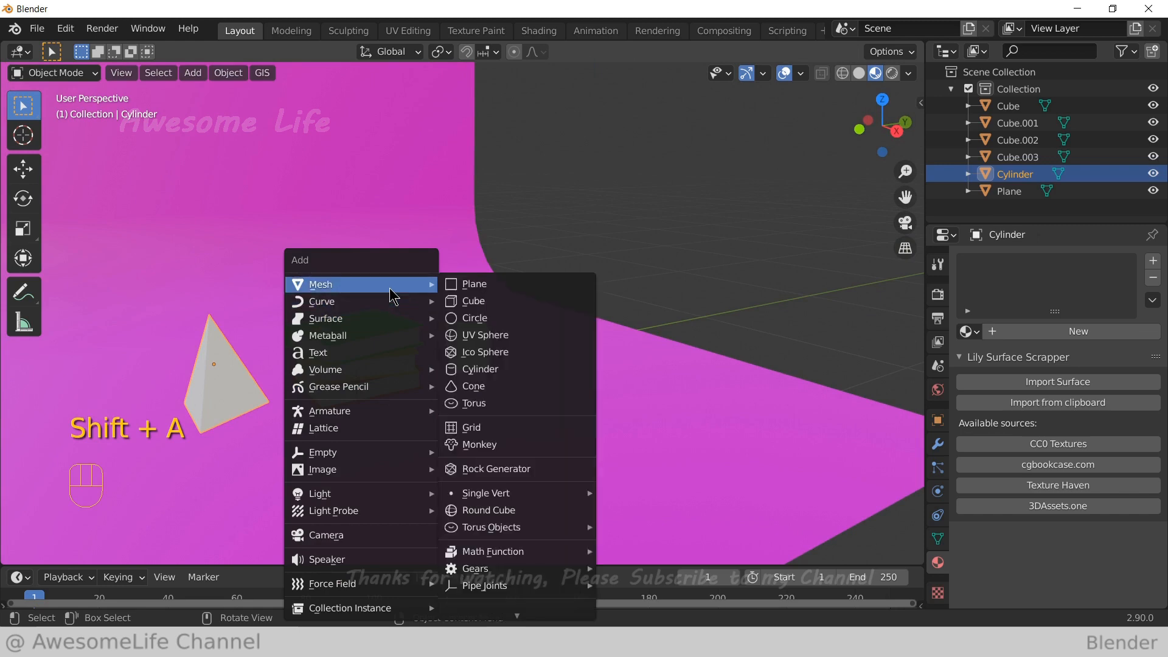
click(484, 335)
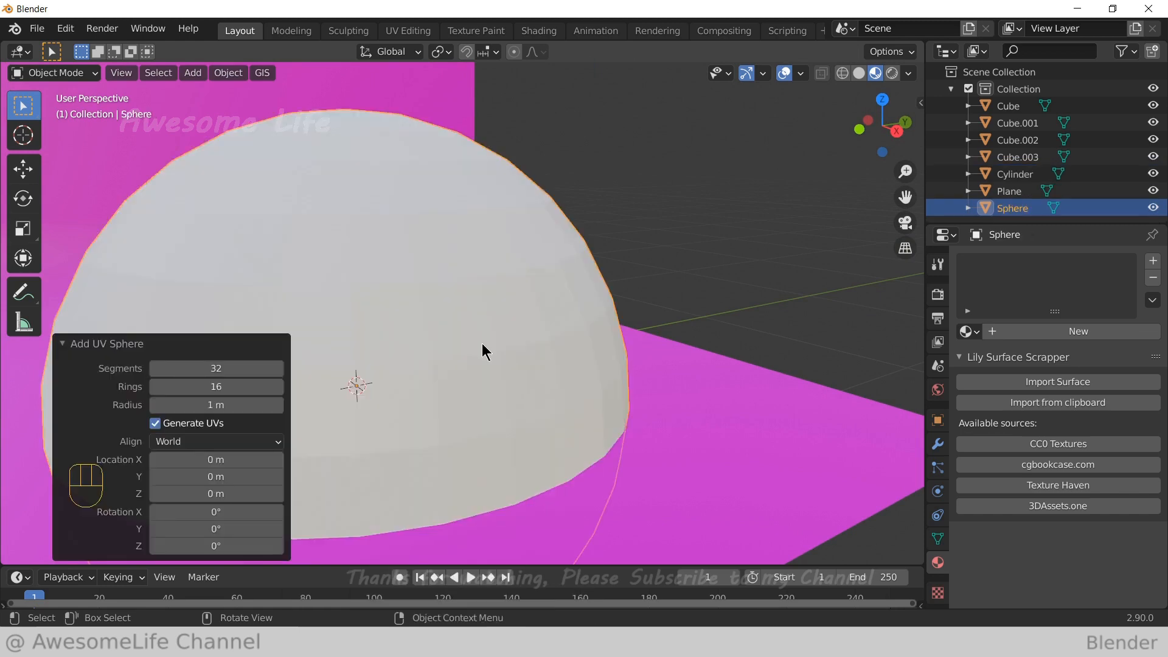
scroll(481, 345, down, 3)
right_click(483, 296)
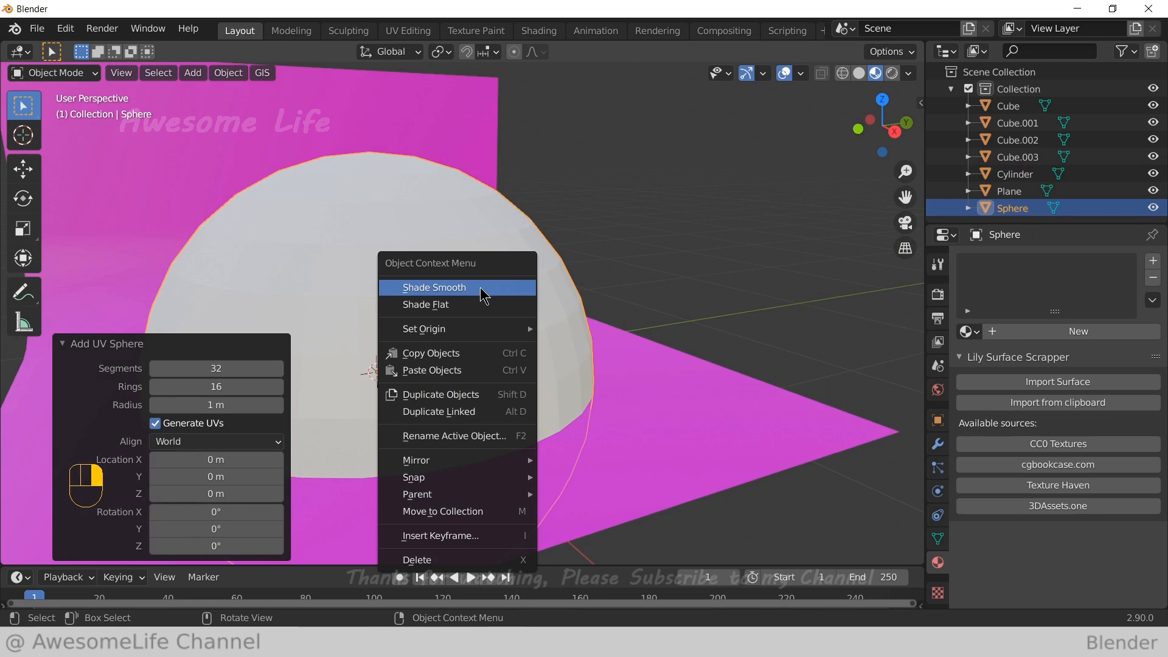
click(434, 287)
Enable Auto Smooth at 30° in the sphere's normals settings
click(937, 539)
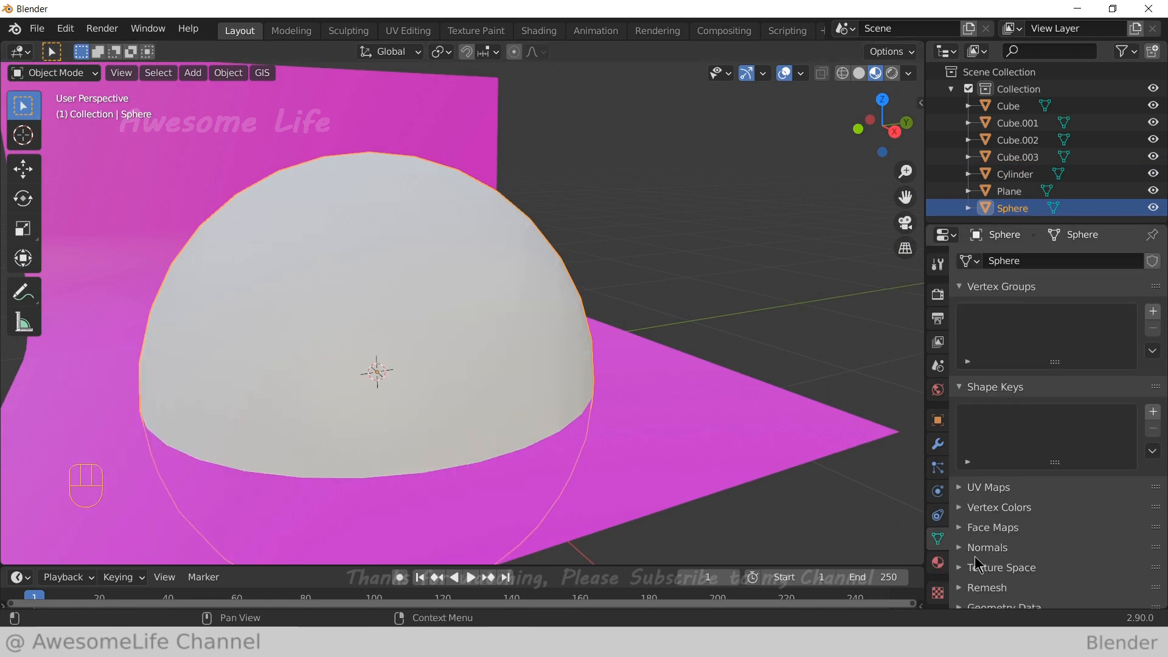
scroll(970, 557, down, 1)
click(967, 542)
click(965, 524)
click(1037, 548)
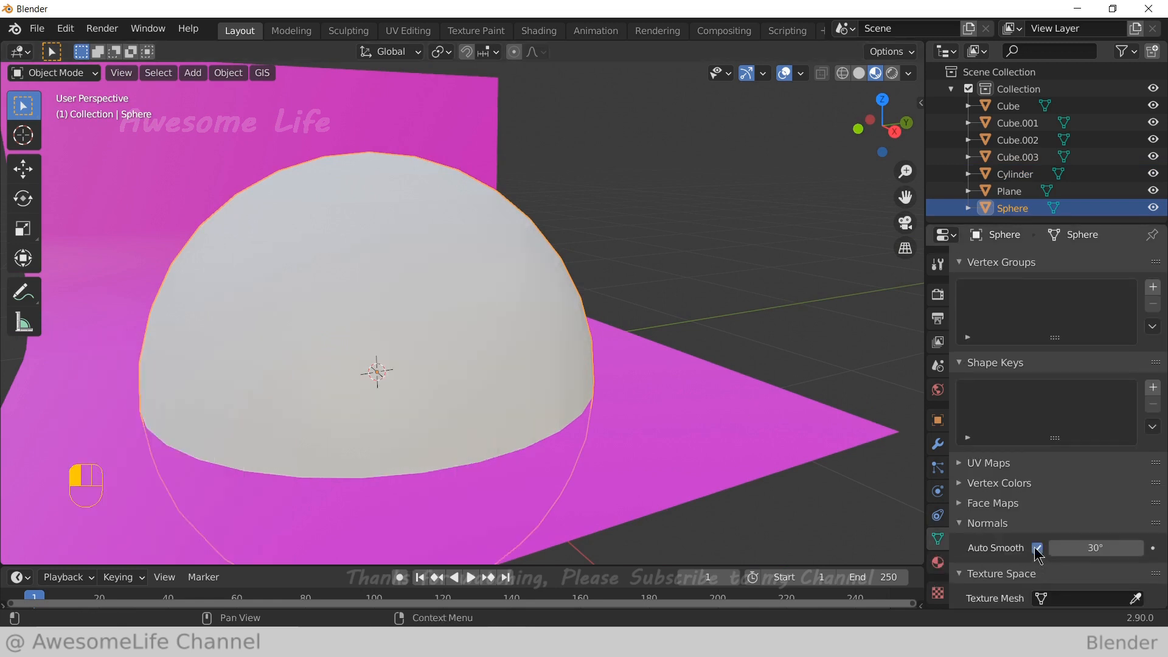
Scale the sphere to 0.1 of its size
scroll(480, 279, down, 2)
key(s)
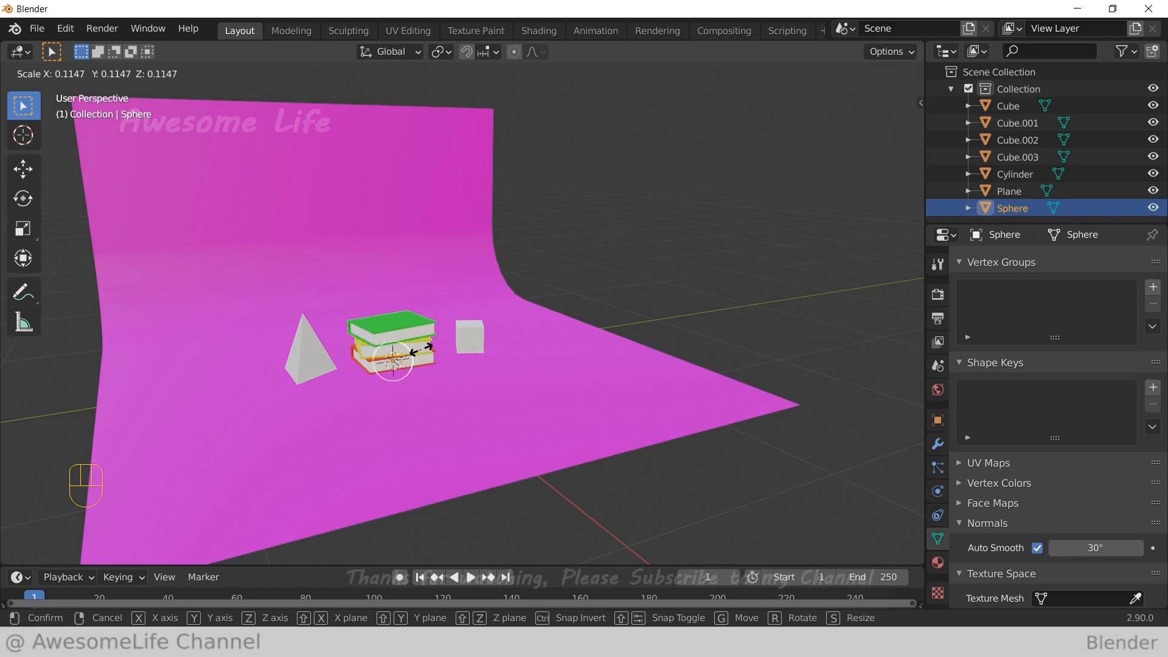
text(0.1)
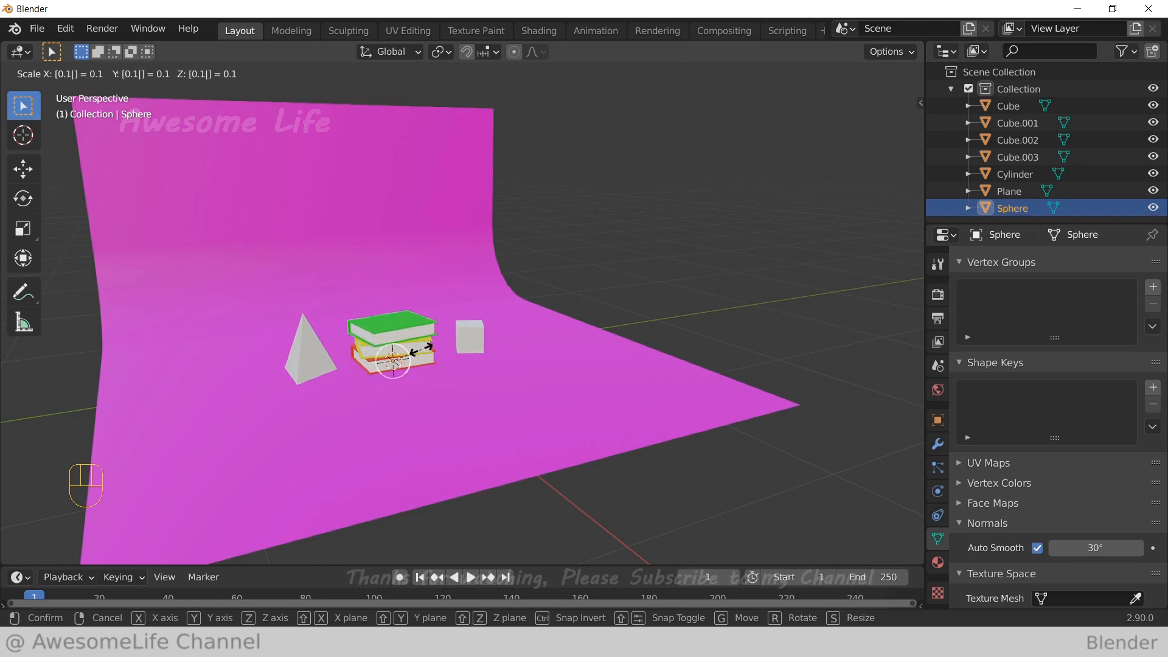
key(Return)
Move the sphere 0.34 m up along the global Z axis onto the green book, using the right orthographic view
key(KP_3)
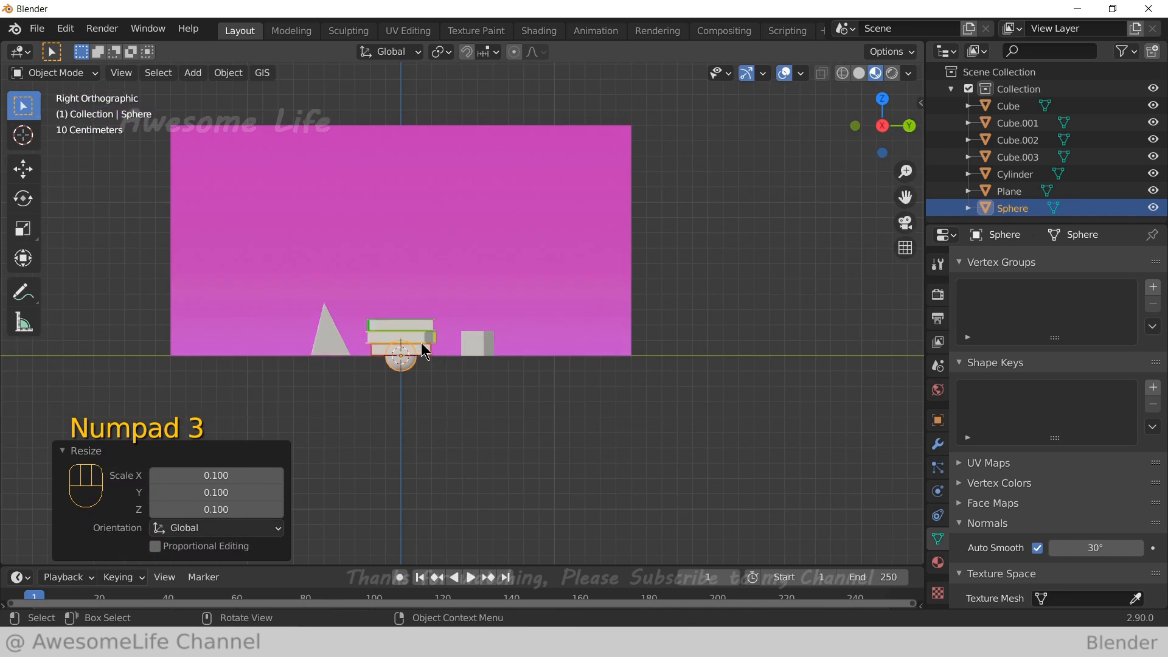
scroll(421, 342, up, 3)
shift+middle_drag(474, 346, 613, 323)
key(g)
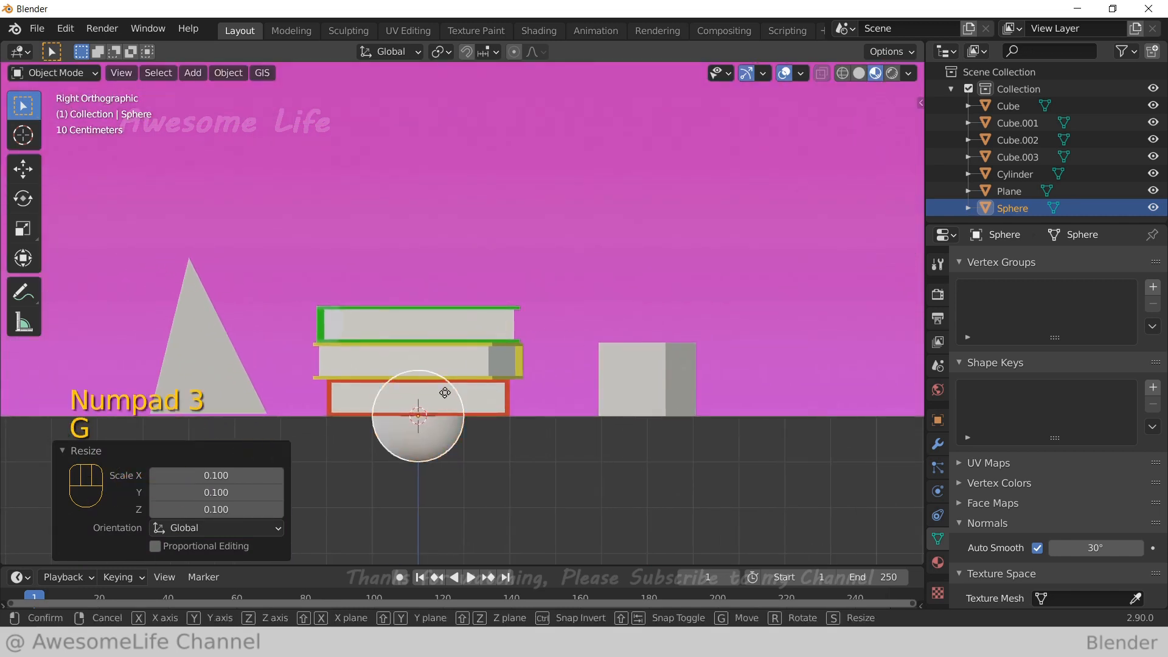
key(z)
key(shift)
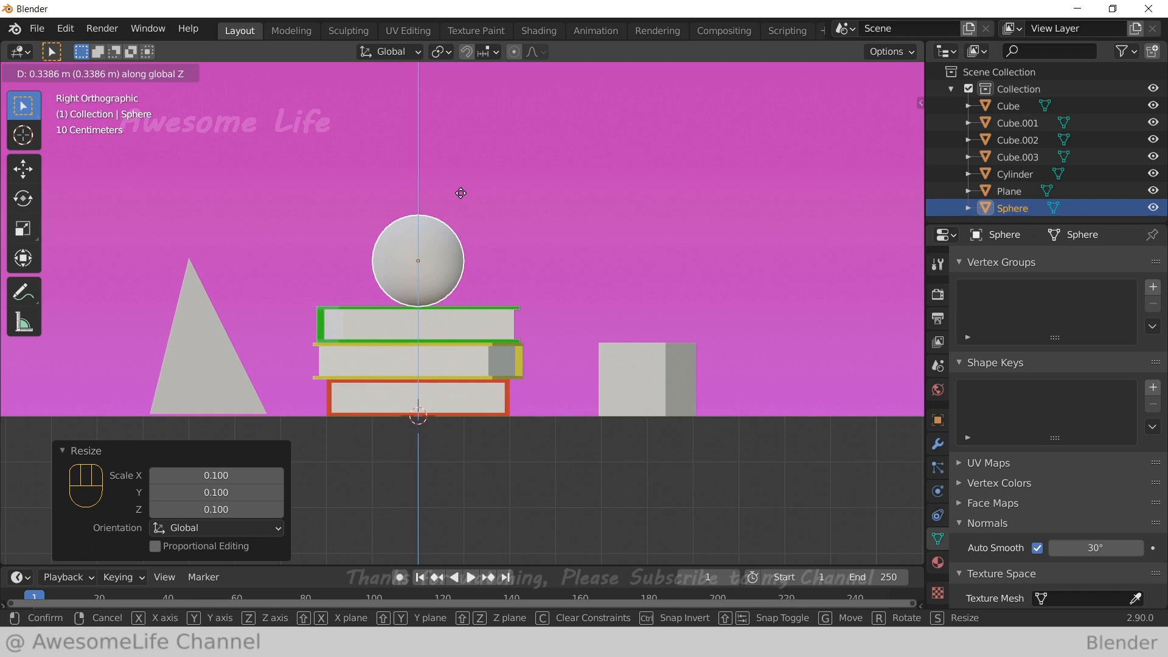
text(0.33)
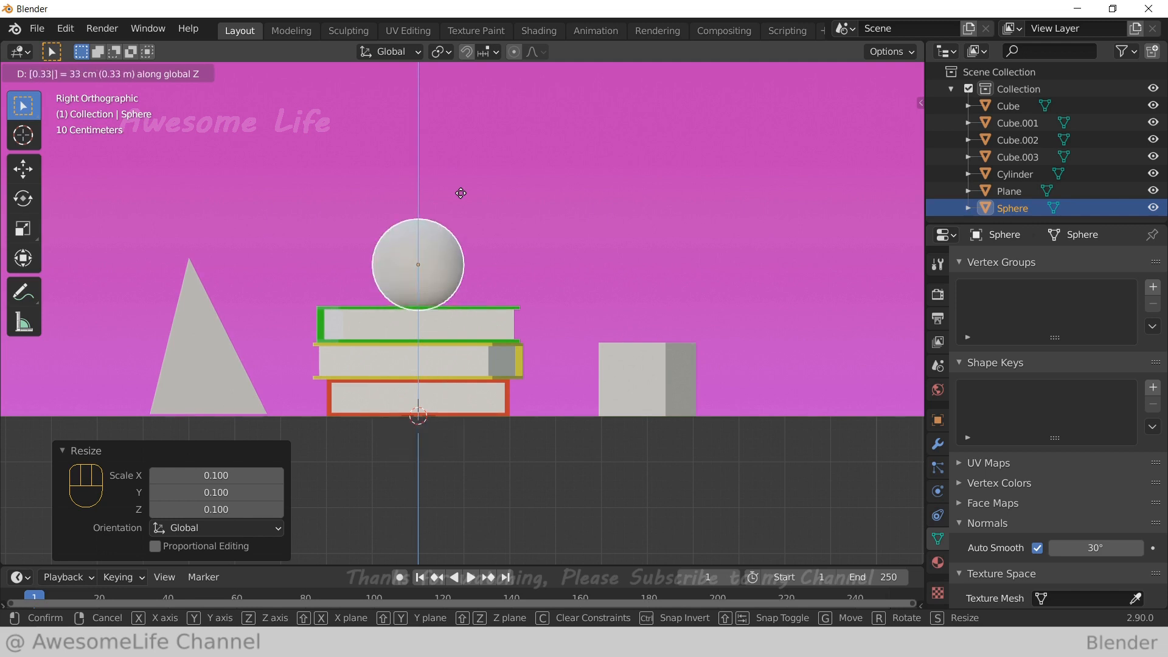
key(BackSpace)
text(5)
key(BackSpace)
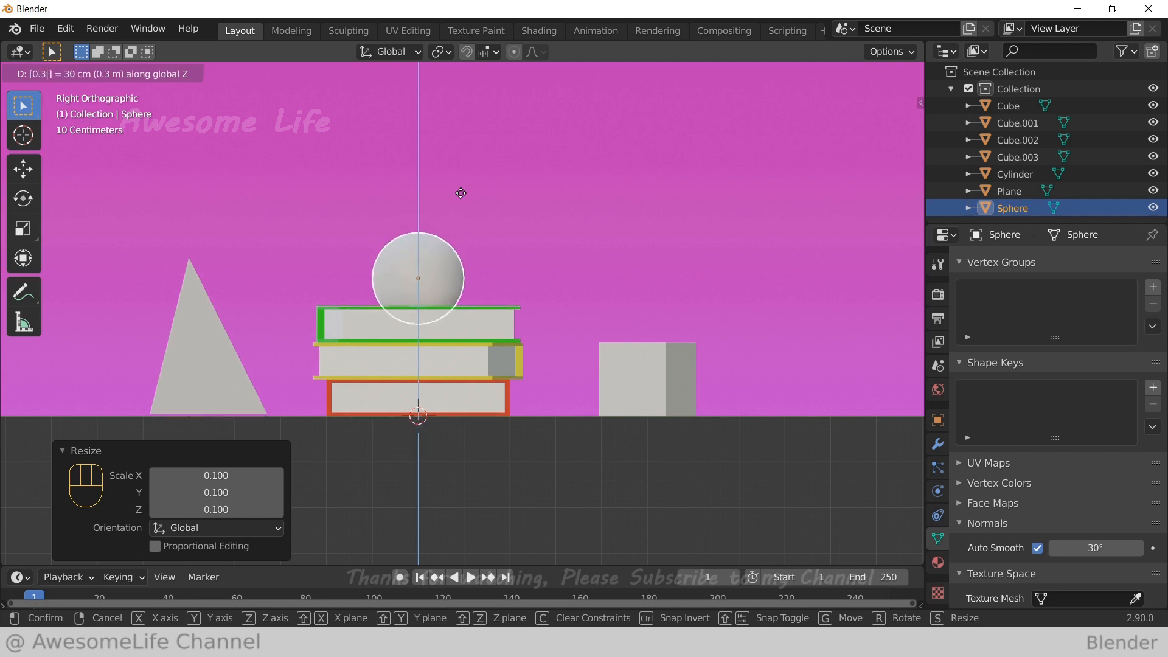
text(4)
key(Return)
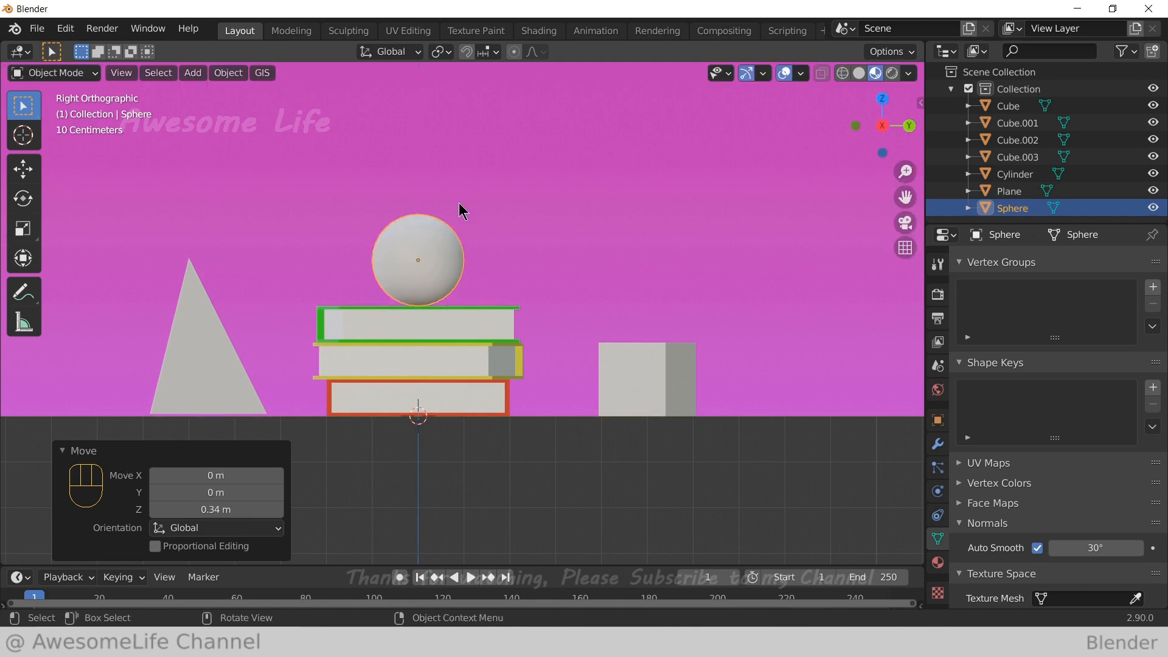
middle_drag(459, 206, 535, 419)
click(568, 428)
Add a cylinder mesh with 6 vertices to form a hexagonal prism
scroll(568, 428, down, 2)
scroll(521, 419, down, 1)
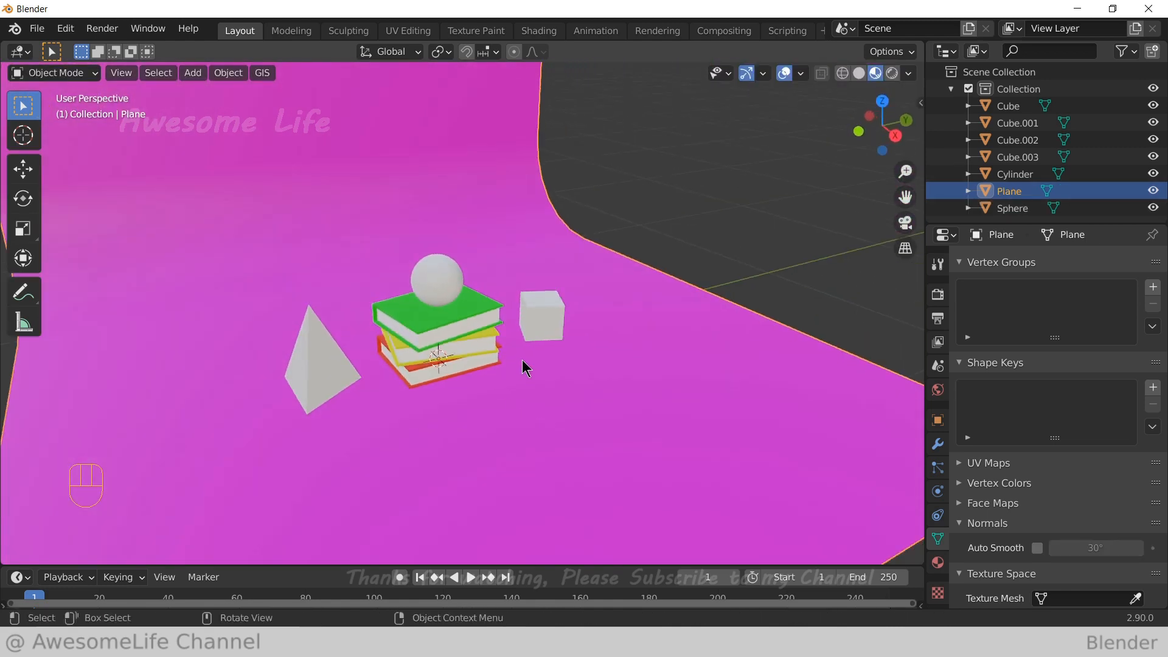
key(shift+a)
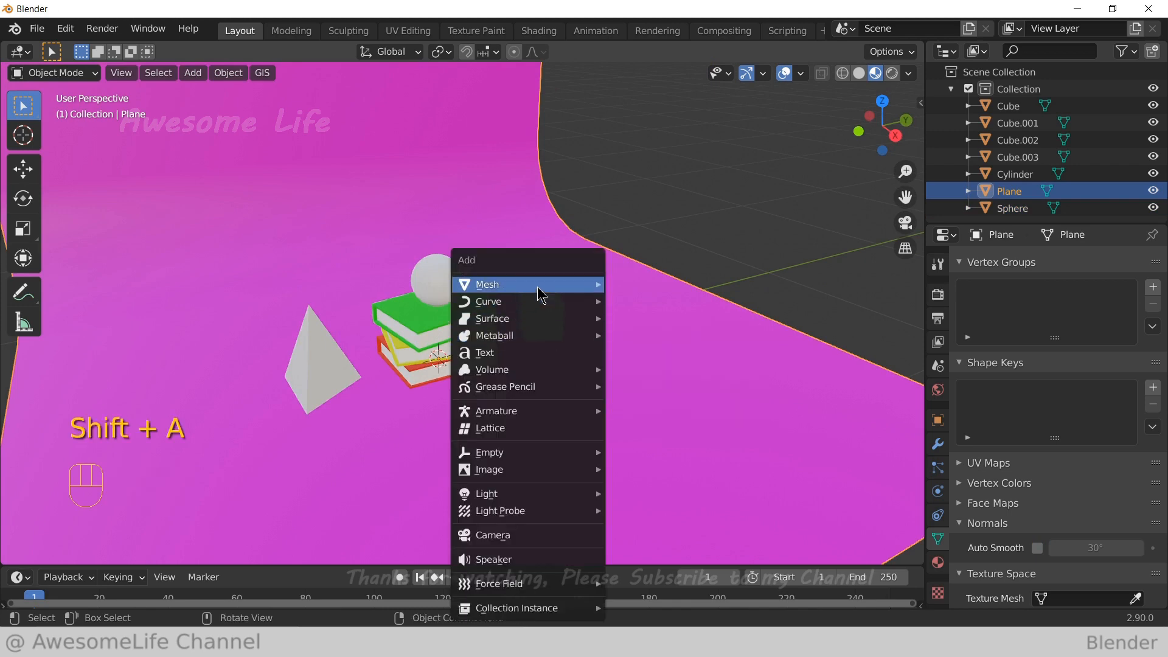
mouse_move(544, 291)
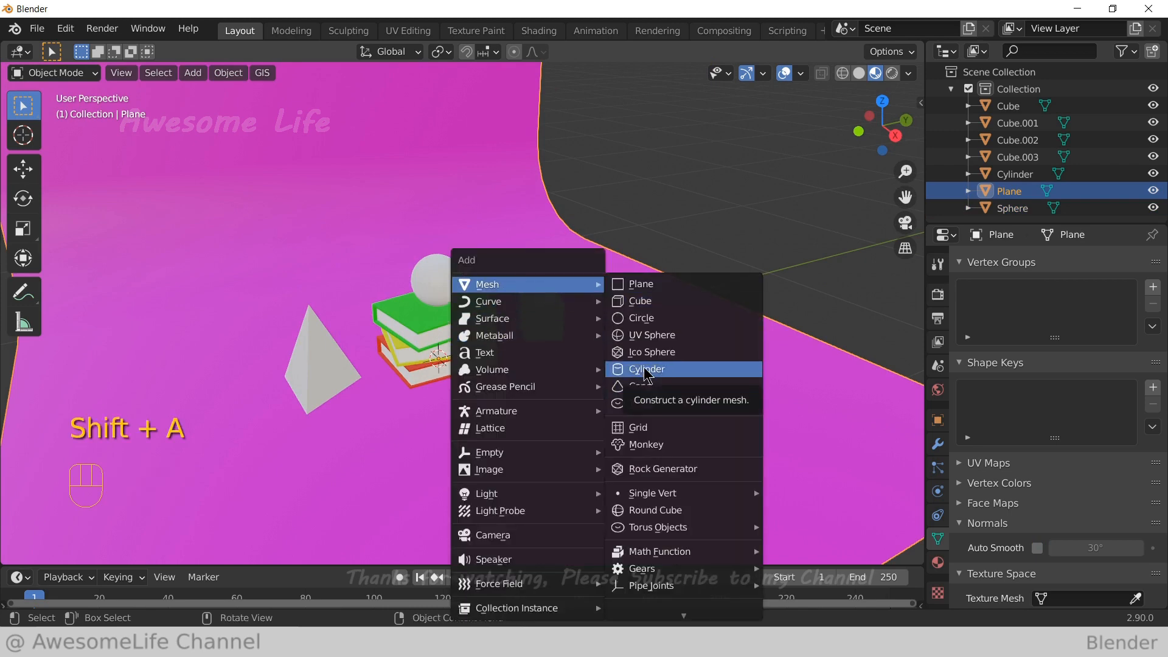
click(647, 370)
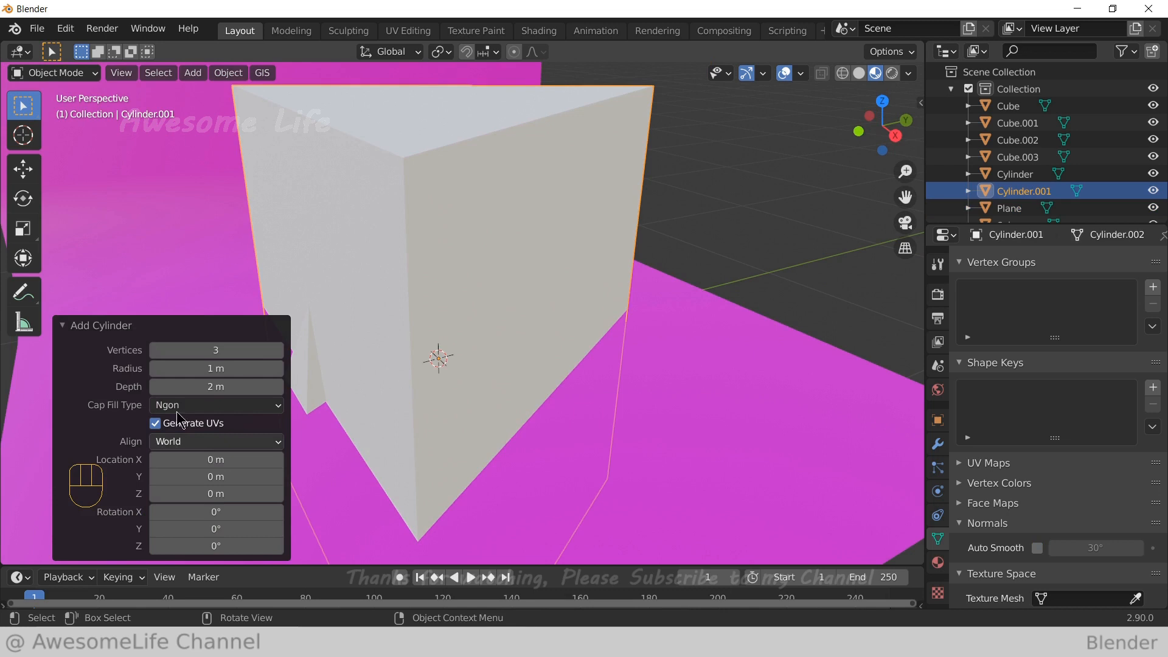
click(243, 350)
text(6)
key(Return)
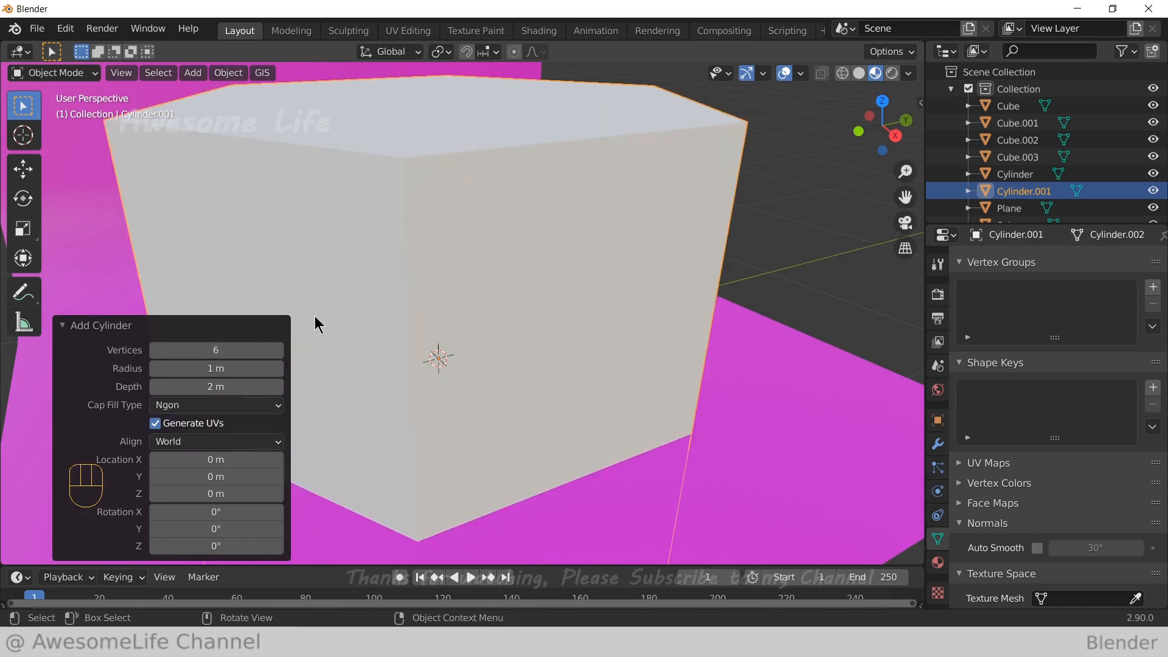
Scale the hexagonal prism to 0.1 of its size
scroll(422, 249, down, 3)
key(s)
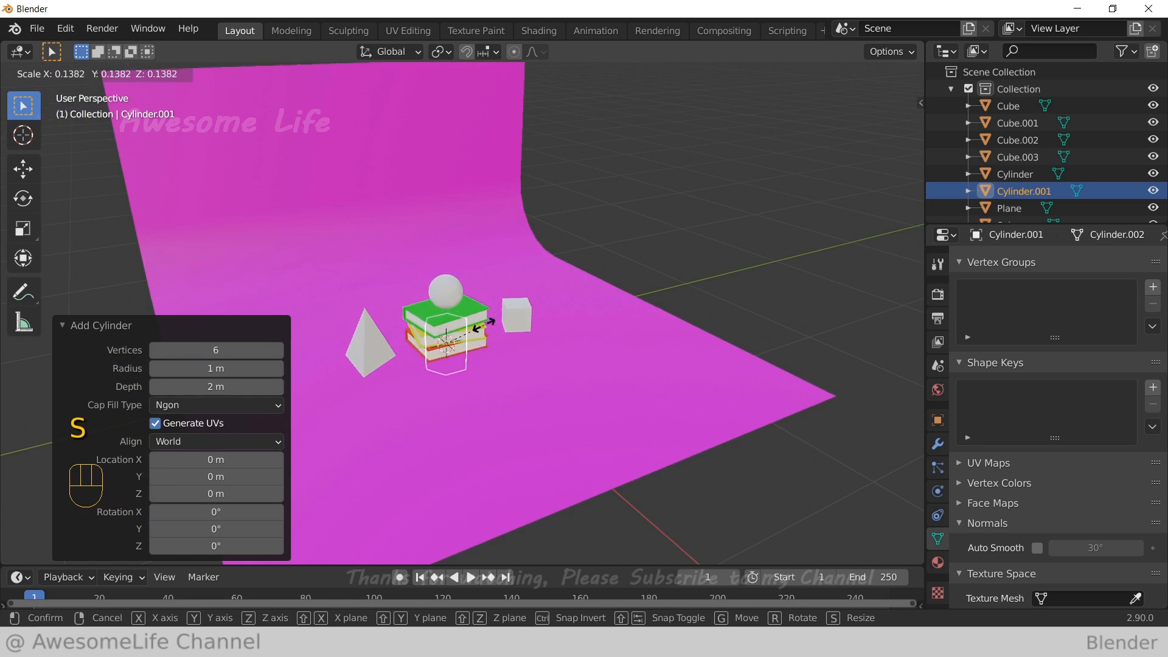
text(0.1)
key(Return)
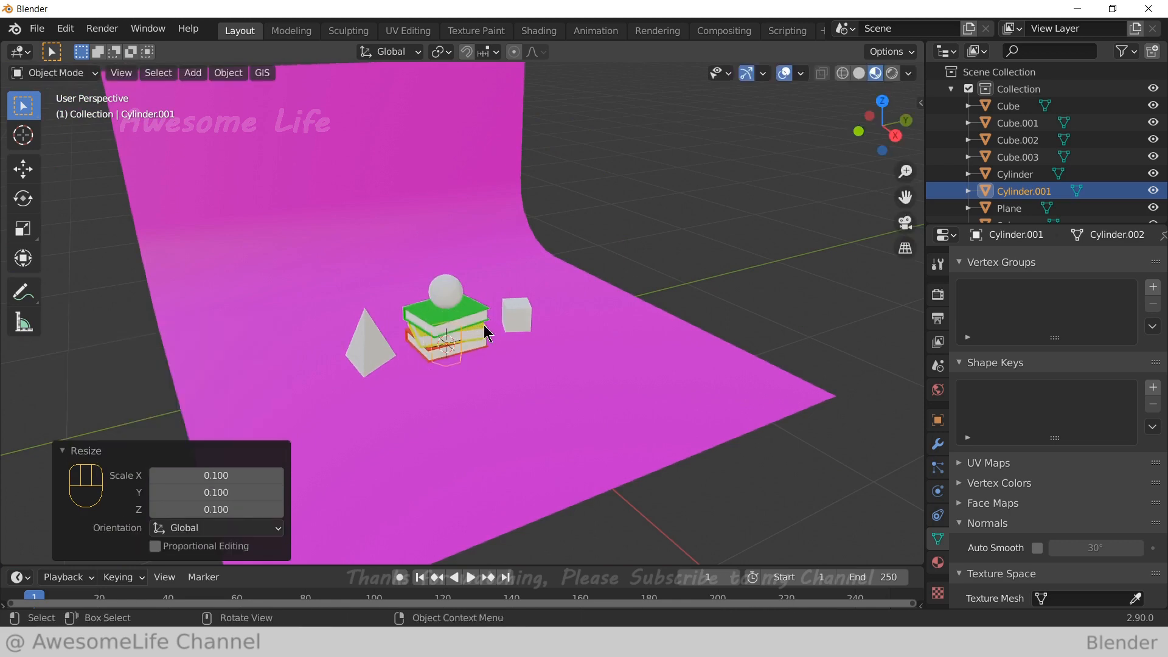
Move the hexagonal prism 0.1 m up along the global Z axis, using the right orthographic view
key(KP_3)
scroll(469, 374, up, 4)
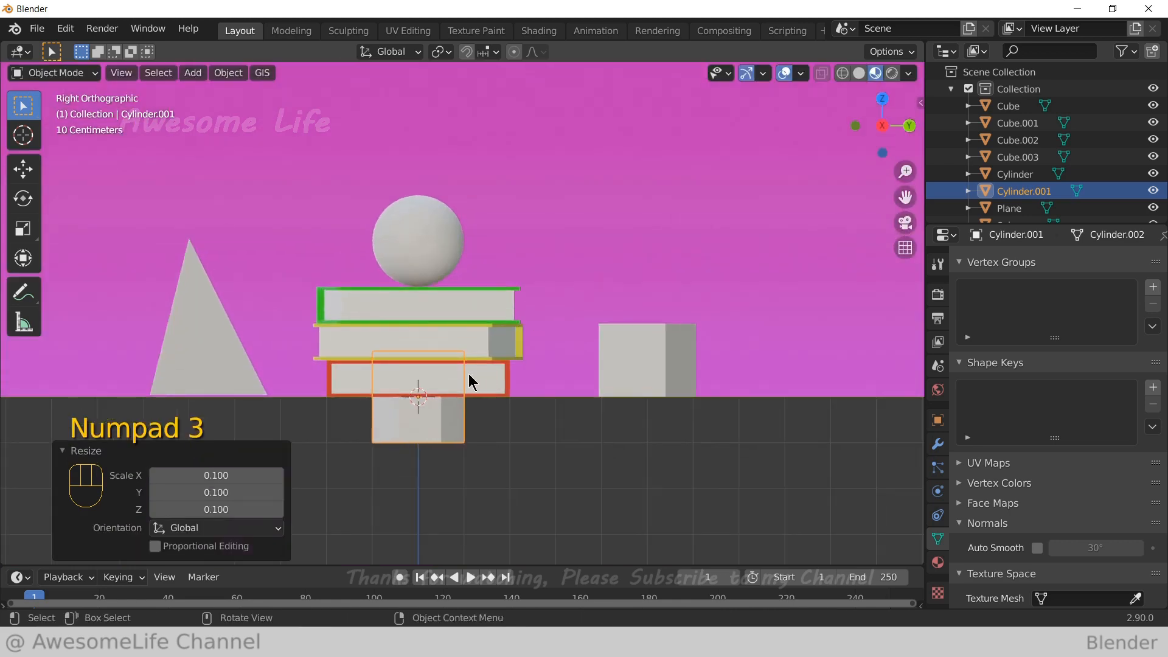
key(g)
key(z)
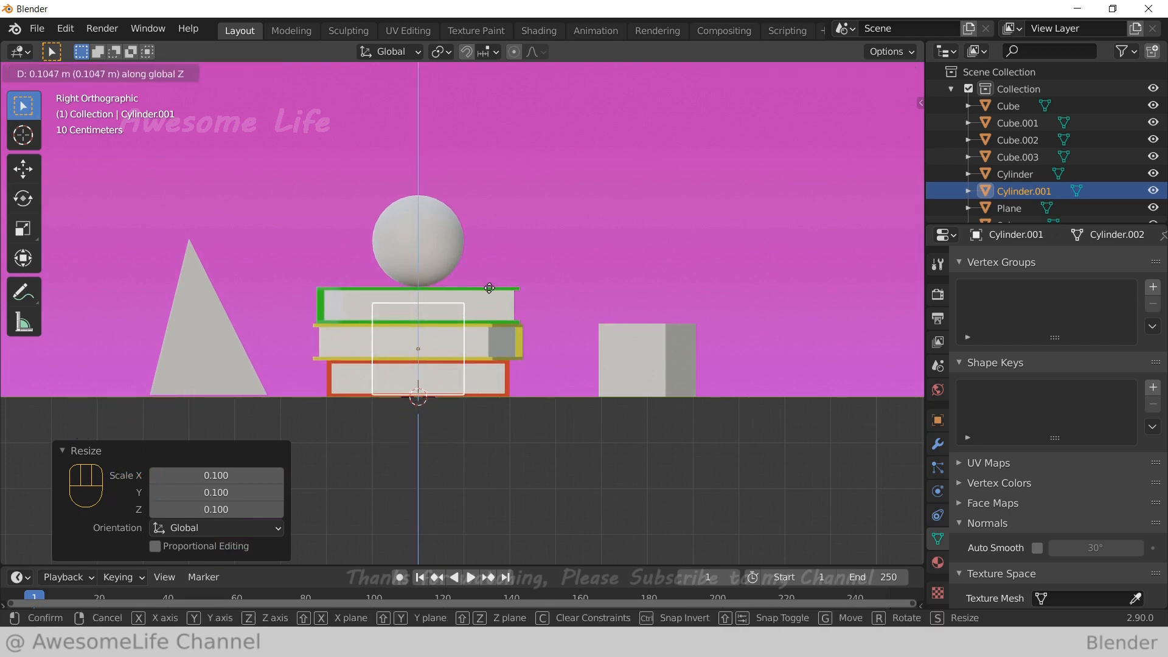
text(0.1)
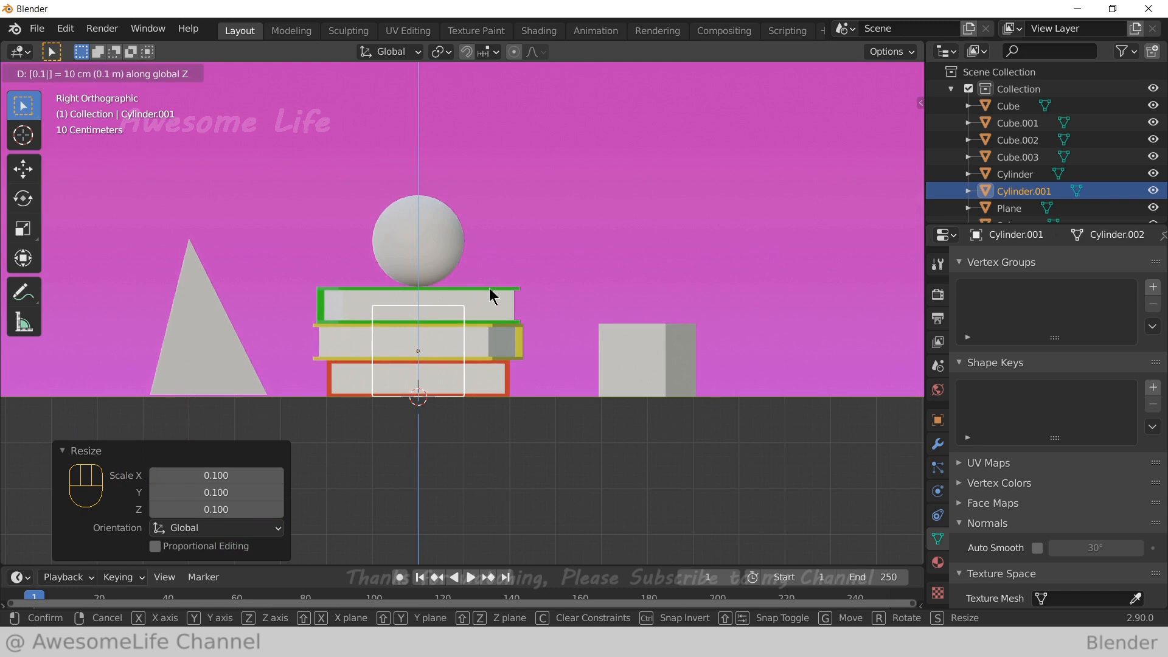
key(Return)
Move the hexagonal prism 0.3 m along the global X axis, in front of the book stack
scroll(520, 246, down, 2)
middle_drag(521, 246, 489, 337)
key(g)
key(x)
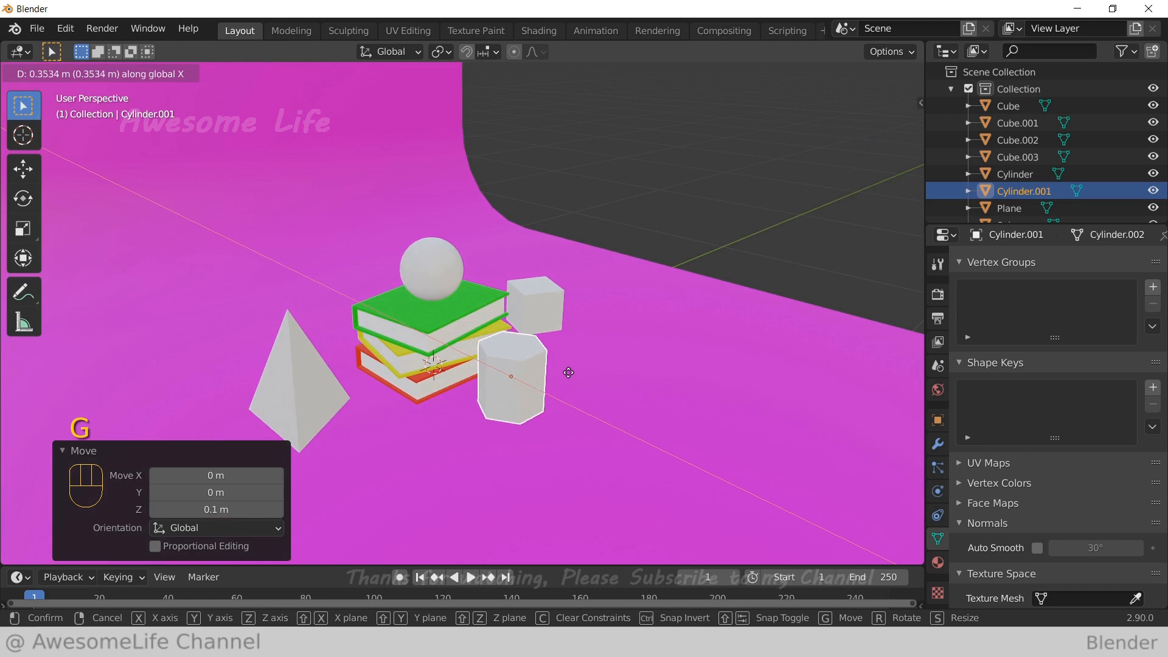
key(0)
key(period)
key(3)
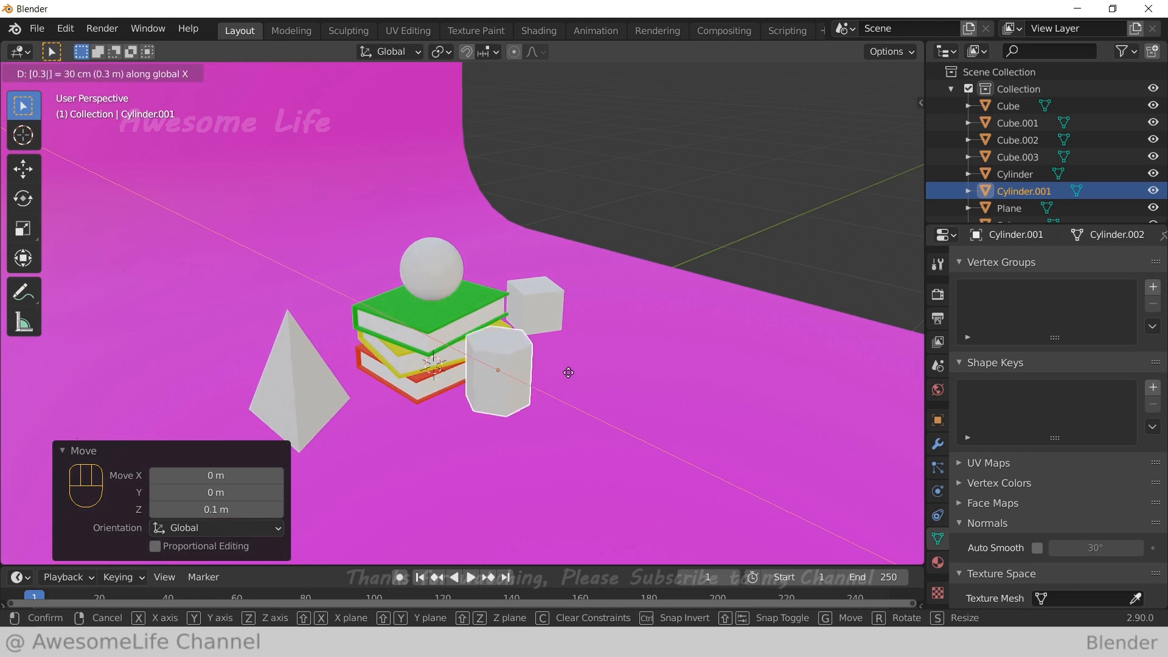
key(Return)
Rotate the hexagonal prism 90° about the global X axis and check its position in the right orthographic view
middle_drag(568, 372, 531, 357)
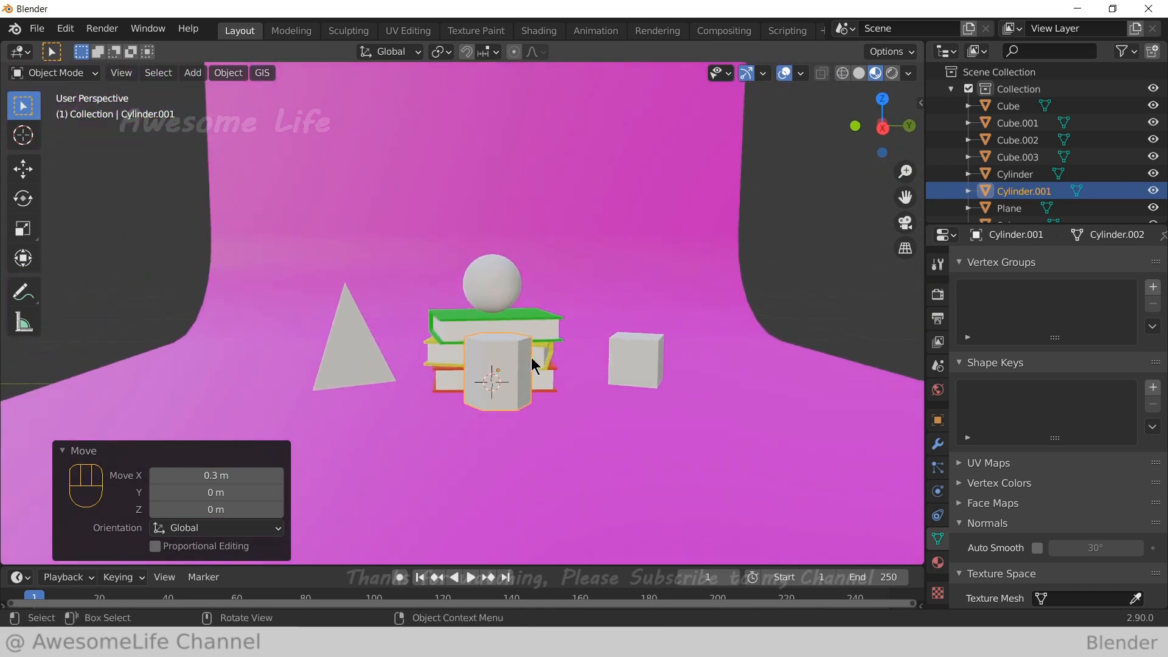
key(r)
key(x)
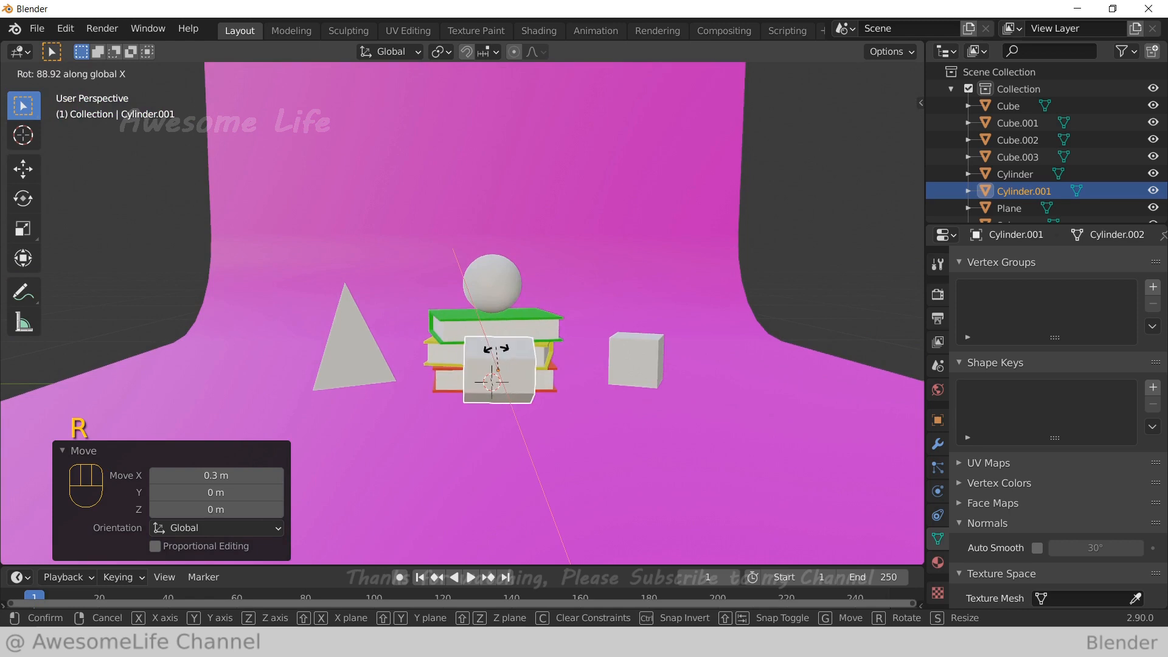
text(90)
key(Return)
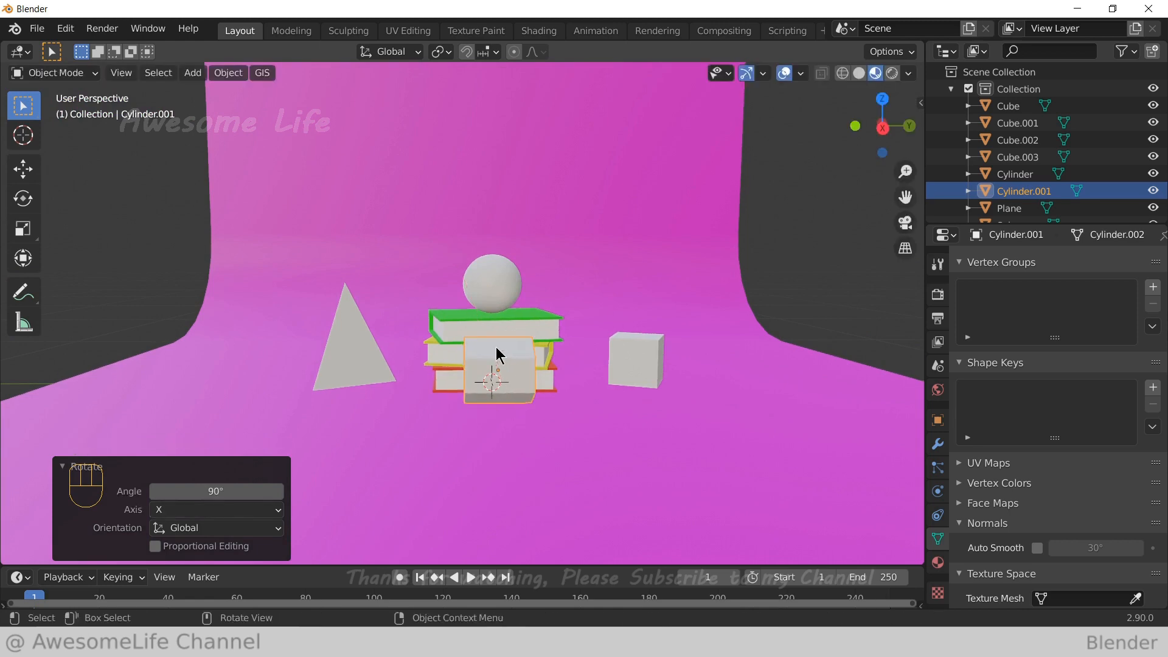
key(KP_3)
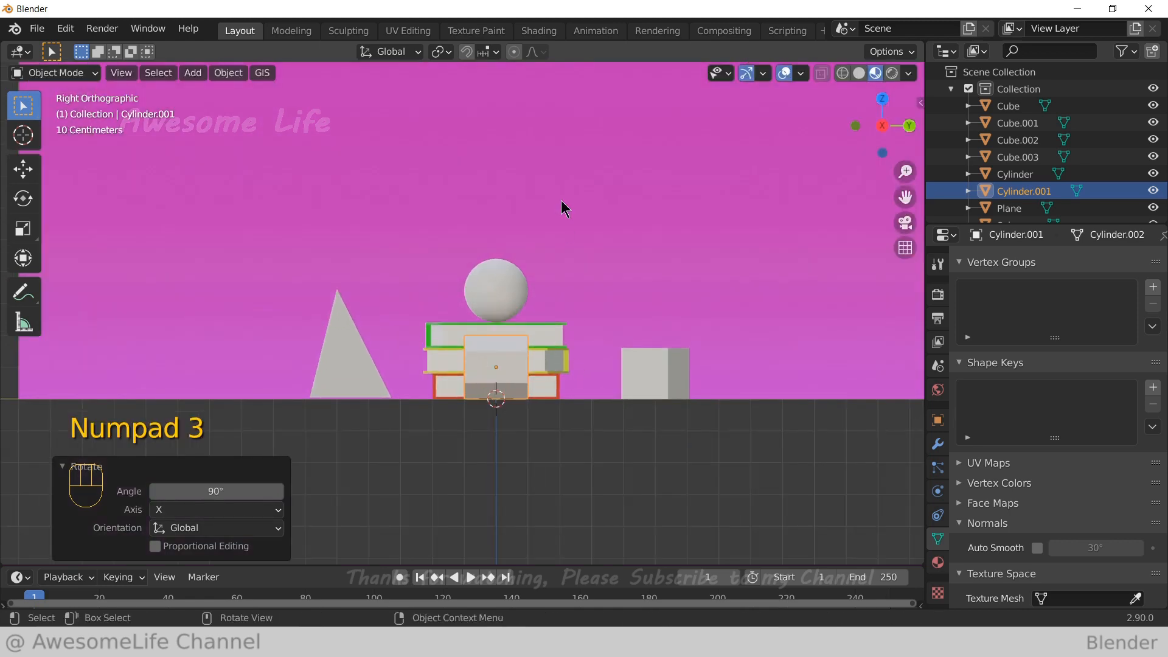
click(473, 265)
middle_drag(473, 264, 521, 370)
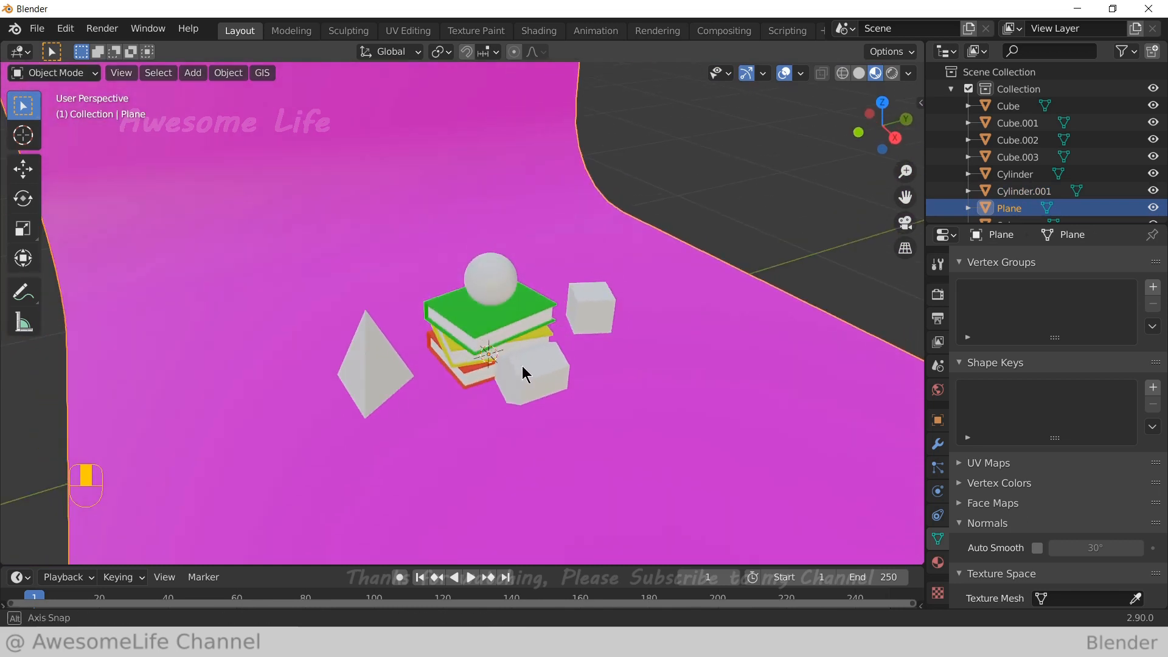
Give the sphere on top of the books a new material with a blue base color
click(536, 378)
click(937, 561)
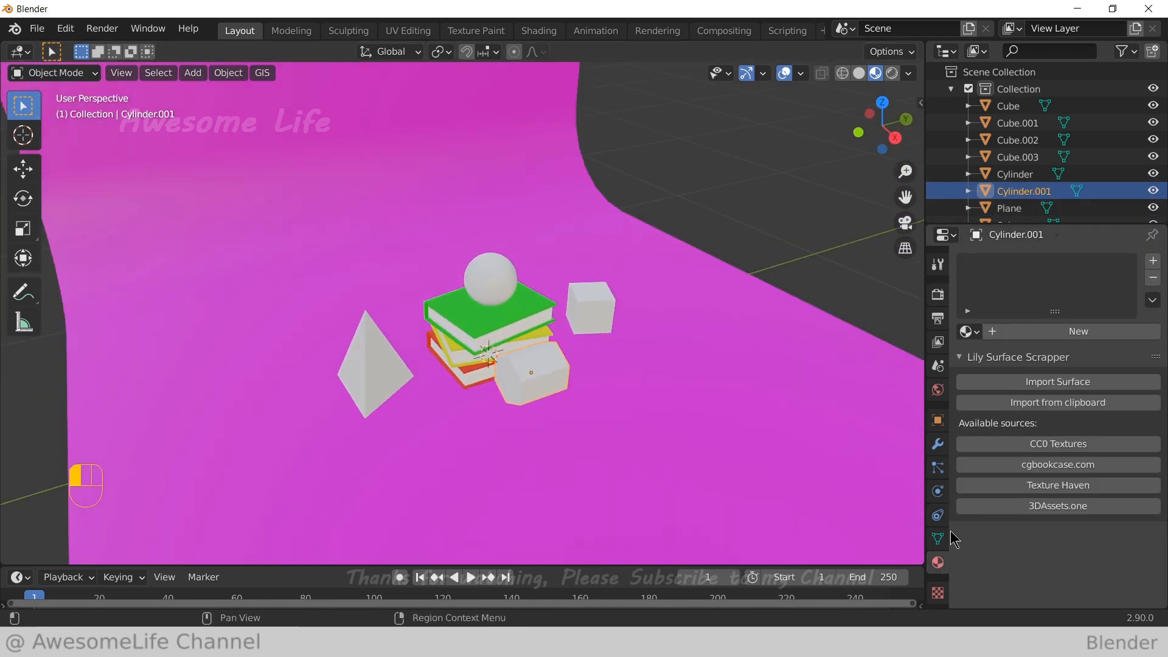
click(498, 281)
click(997, 333)
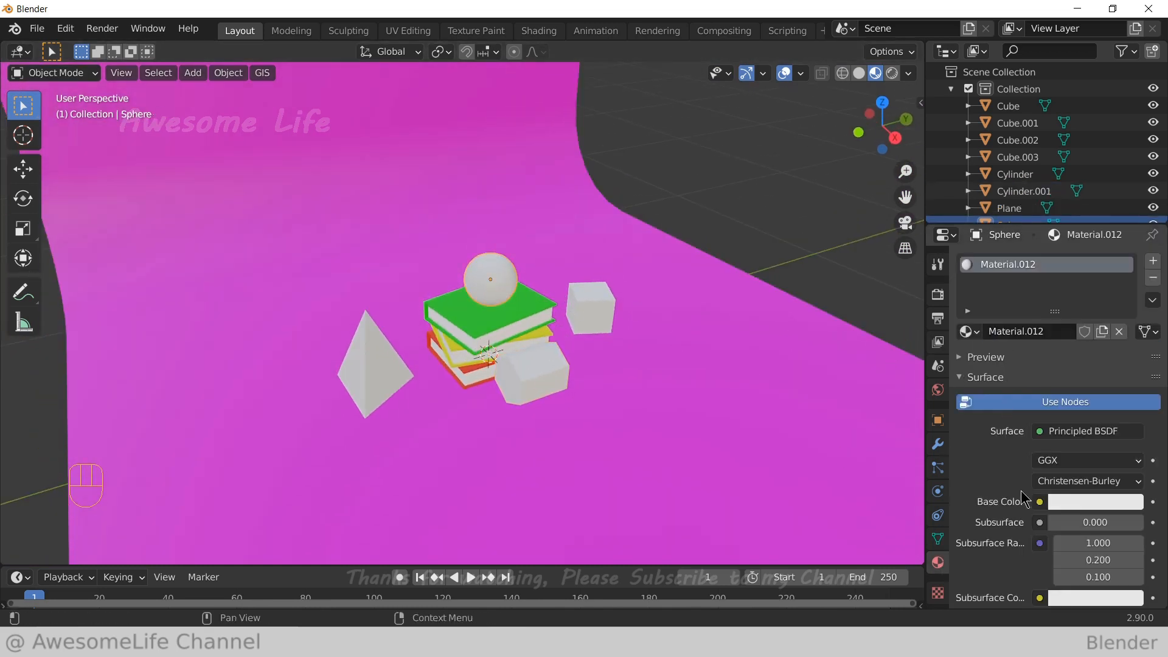
click(1077, 505)
mouse_move(1064, 333)
mouse_down()
mouse_move(1056, 318)
mouse_move(1103, 282)
mouse_move(1099, 272)
mouse_up()
Give the cube beside the books a new orange material with base color H 0.092, S 1.000, V 0.906
click(612, 316)
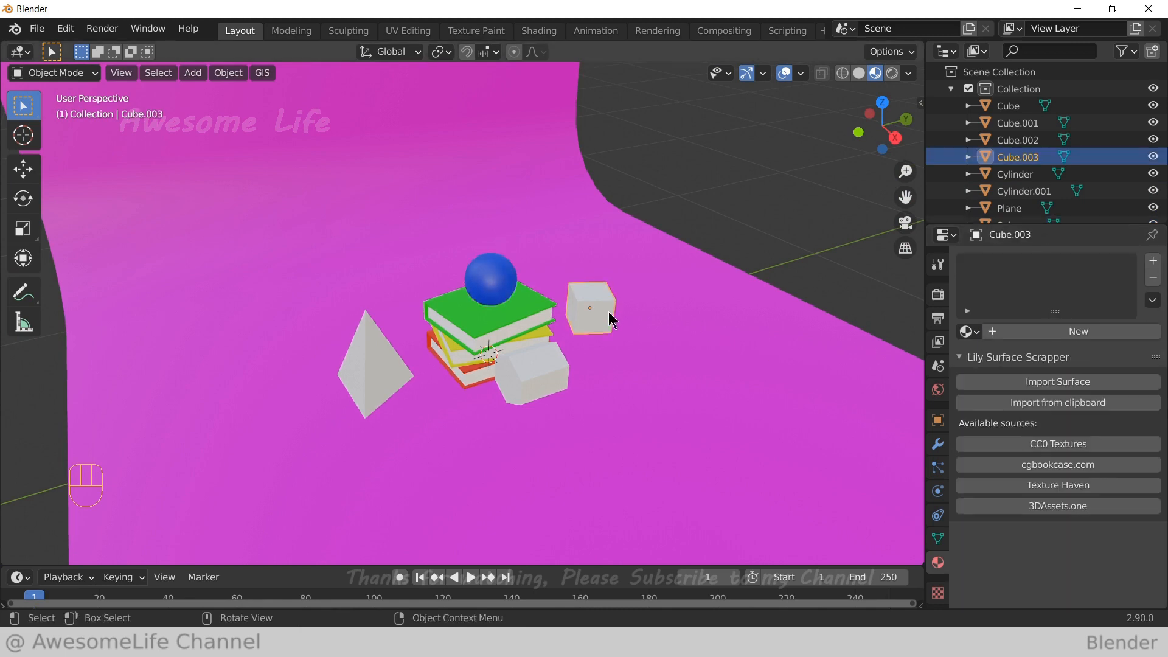
click(1034, 332)
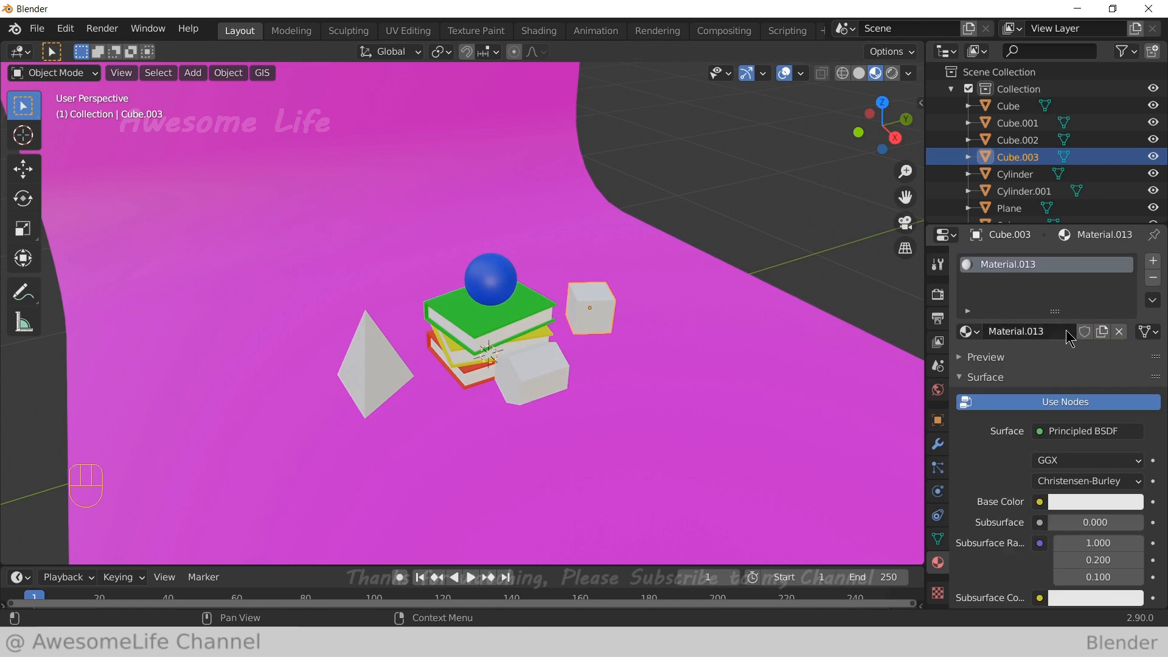
click(1079, 502)
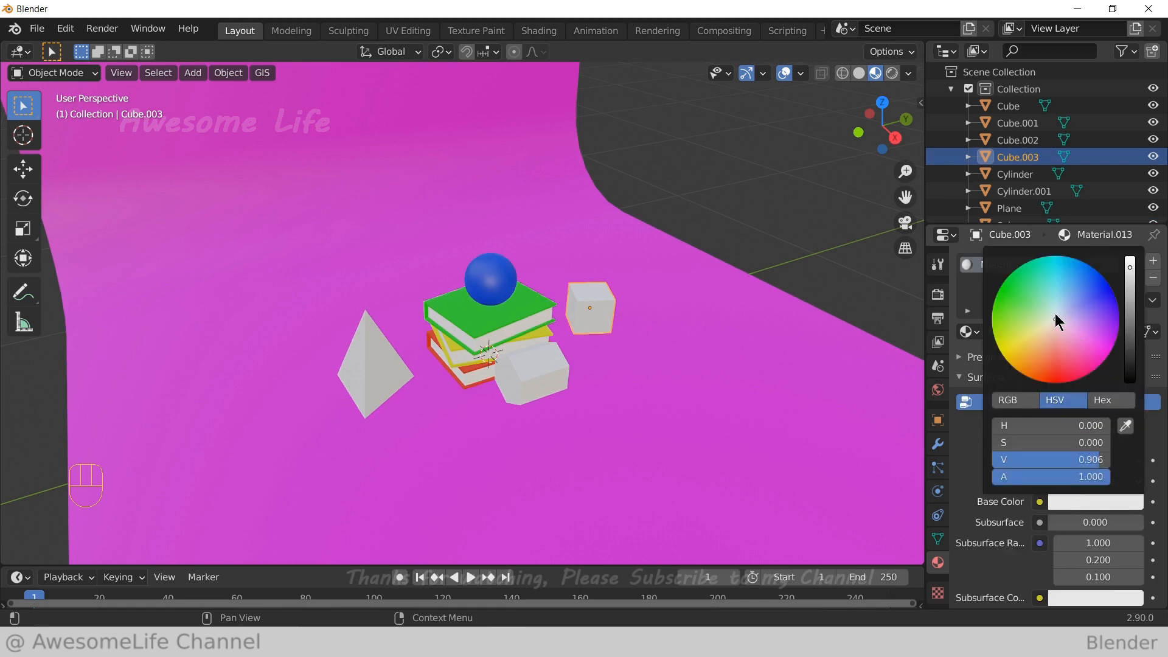
drag(1055, 313, 1024, 374)
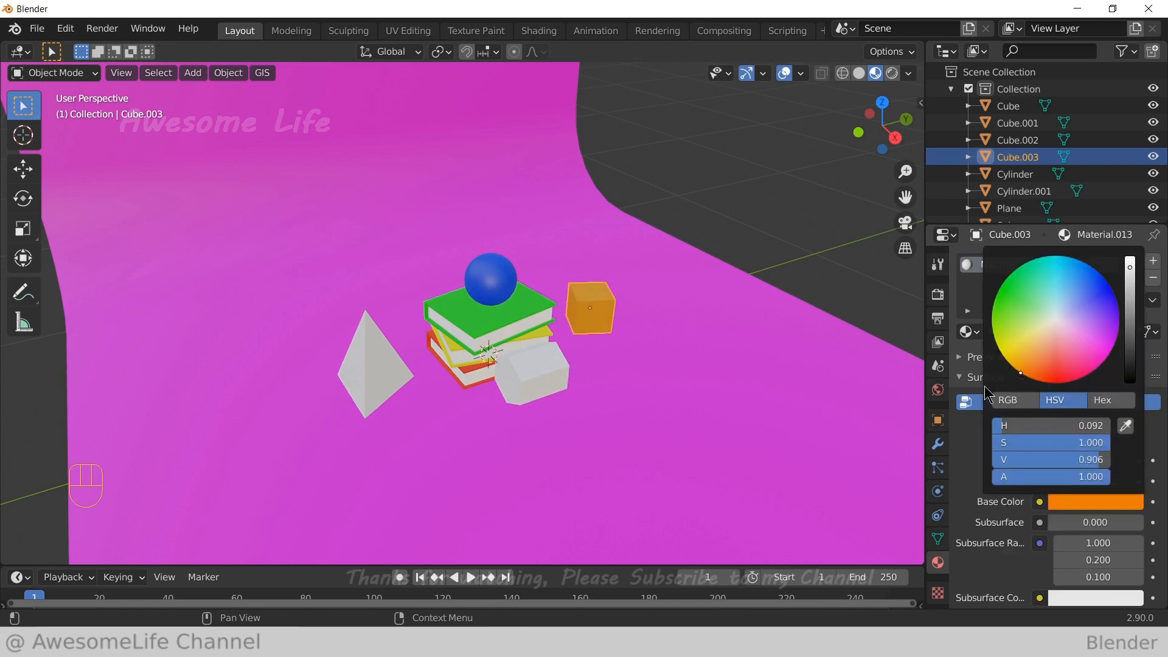
Give the hexagonal prism a new material with a dark green base color
click(552, 381)
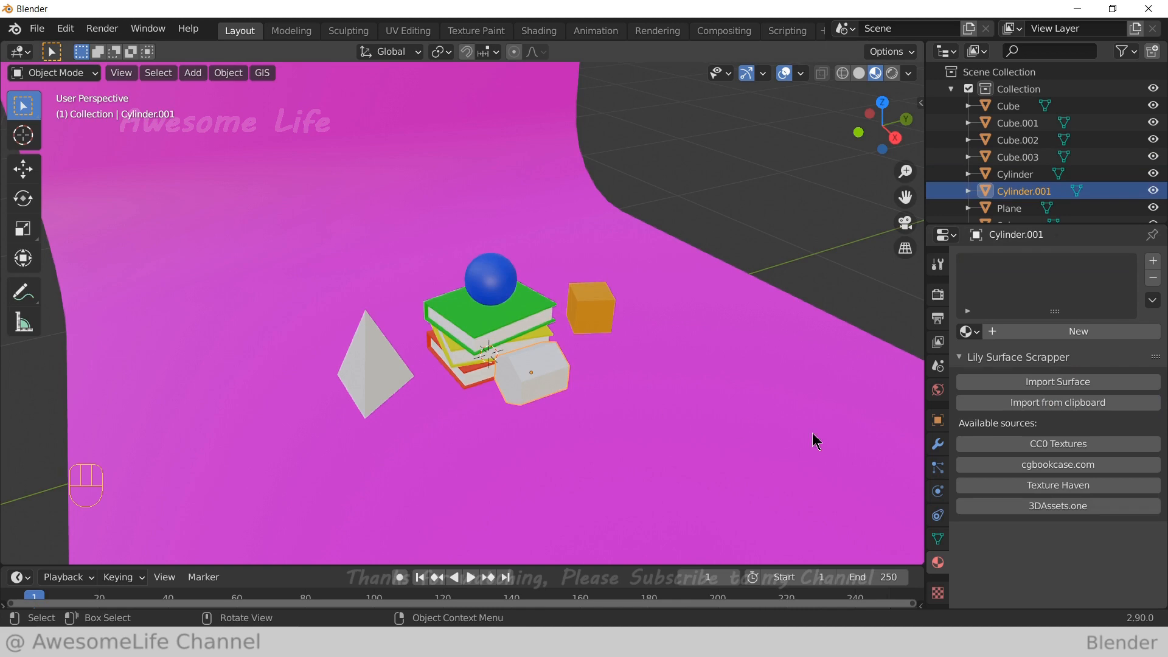
click(1068, 332)
click(1073, 504)
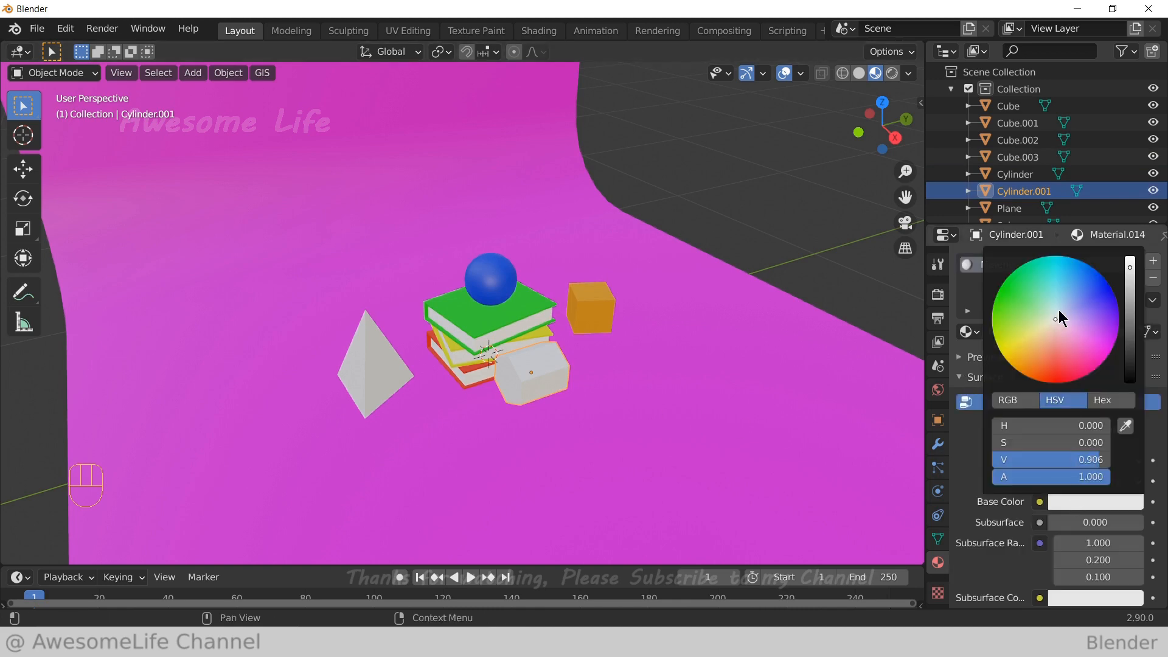
mouse_move(1058, 310)
mouse_down()
mouse_move(1075, 259)
mouse_move(1026, 372)
mouse_move(1056, 382)
mouse_move(1000, 352)
mouse_move(995, 303)
mouse_up()
drag(1131, 299, 1130, 343)
Give the pyramid a new dark red material with base color H 0.947, S 1.000, V 0.705
click(378, 364)
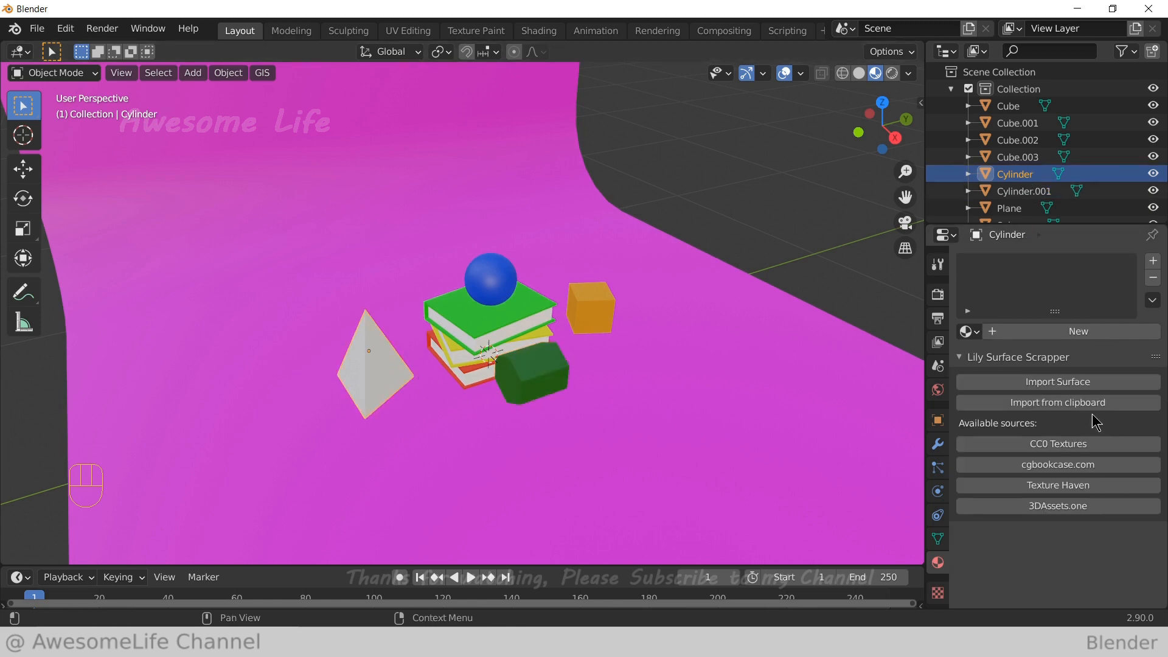
click(1074, 502)
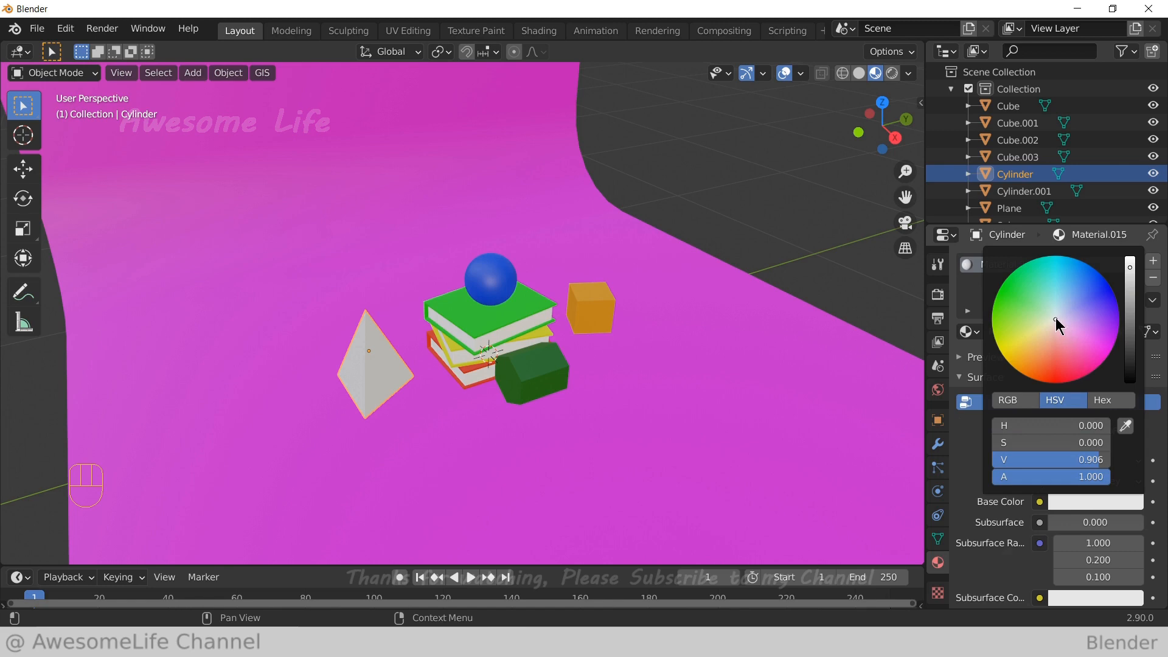
mouse_move(1056, 317)
mouse_down()
mouse_move(1056, 306)
mouse_move(1055, 384)
mouse_move(1024, 374)
mouse_up()
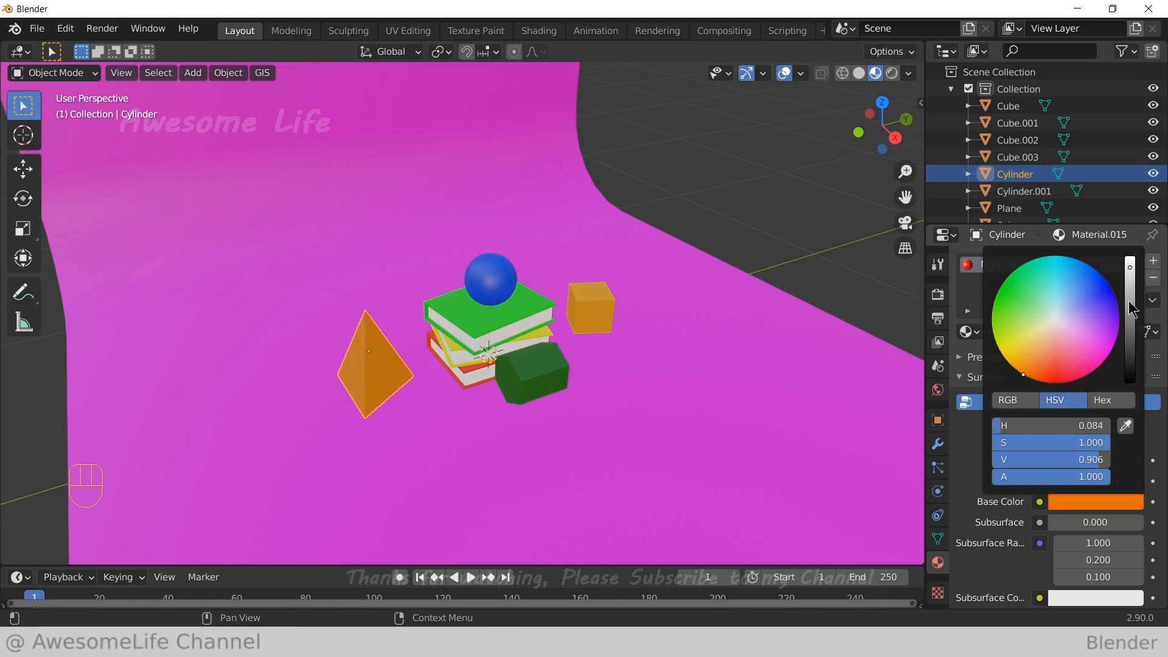
drag(1130, 309, 1130, 283)
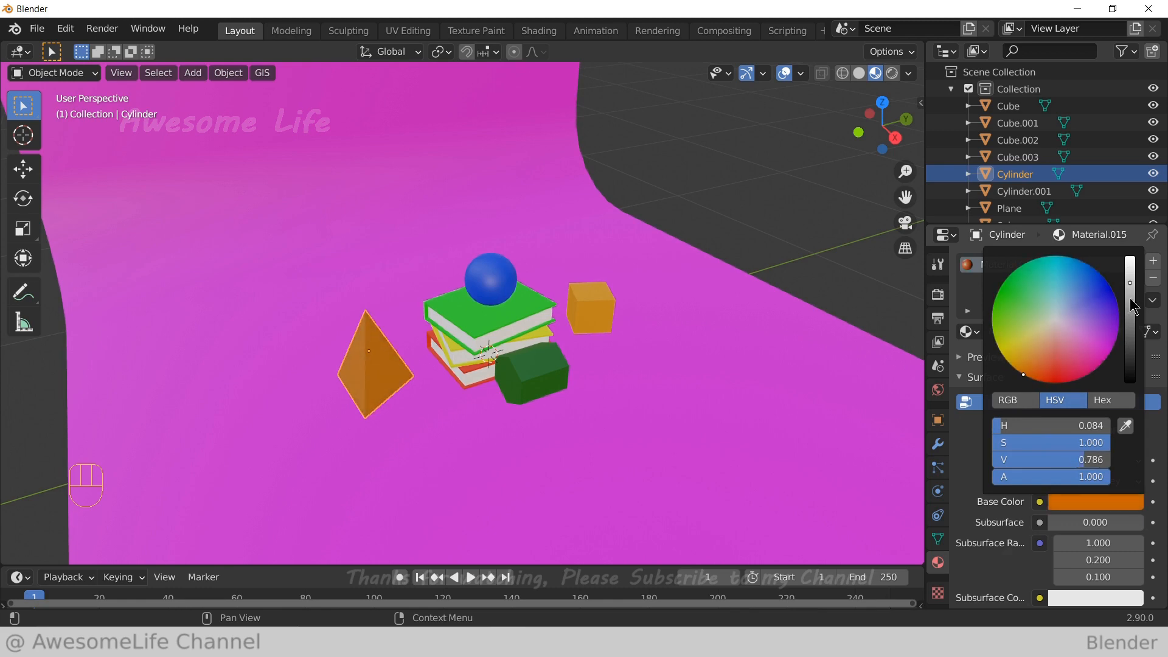
mouse_move(1035, 369)
mouse_down()
mouse_move(1062, 382)
mouse_move(1088, 373)
mouse_up()
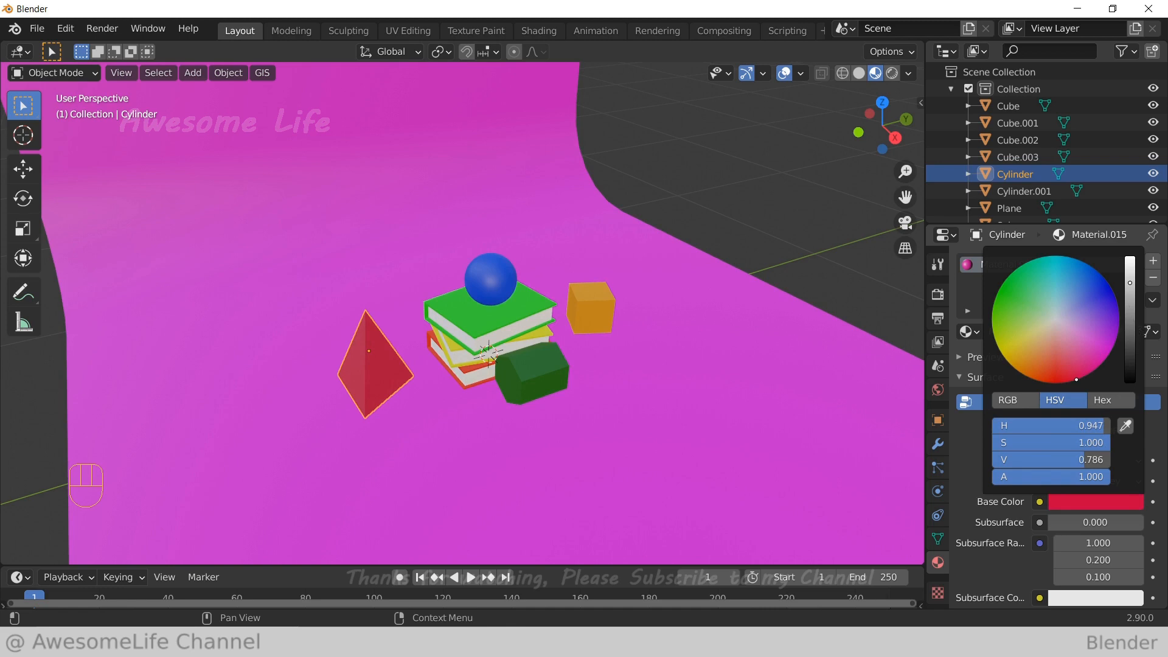
mouse_move(1130, 282)
mouse_down()
mouse_move(1130, 323)
mouse_move(1130, 294)
mouse_up()
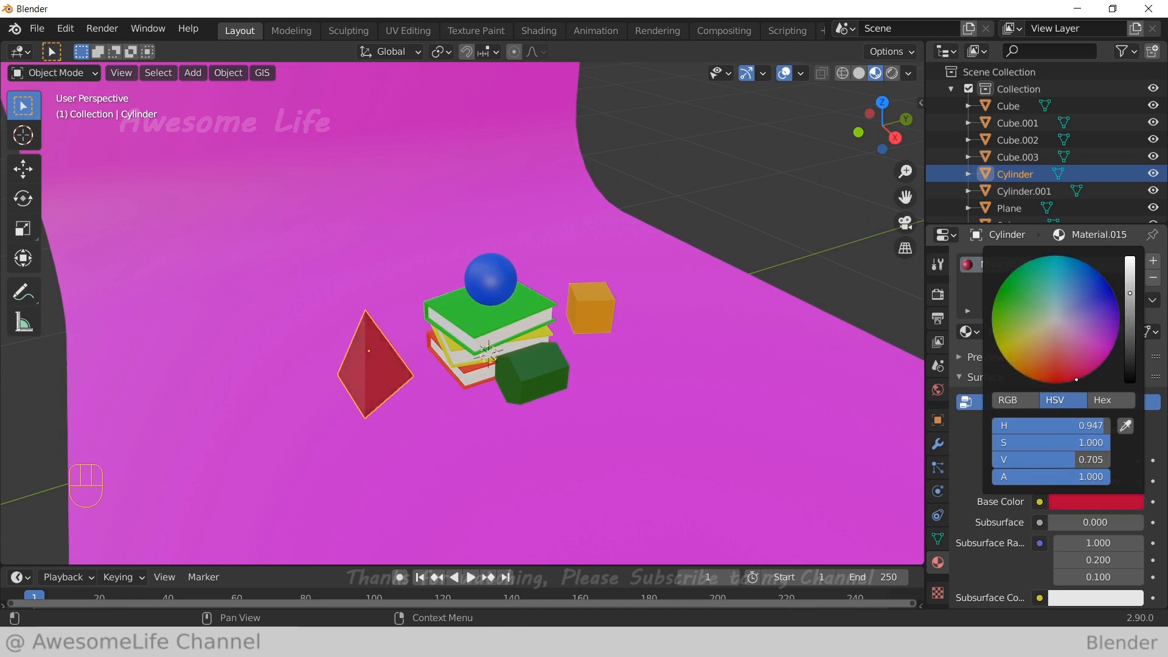
Add a camera and align it to the current view of the book stack
middle_drag(485, 435, 520, 399)
key(shift+a)
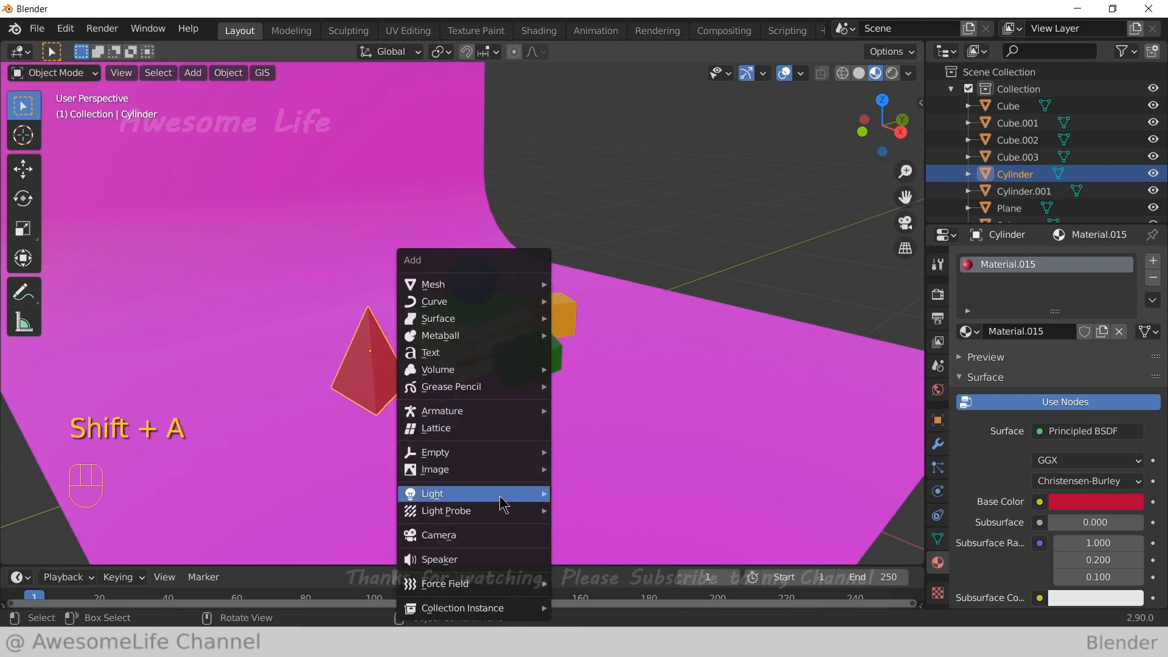
click(495, 534)
key(ctrl+alt+KP_0)
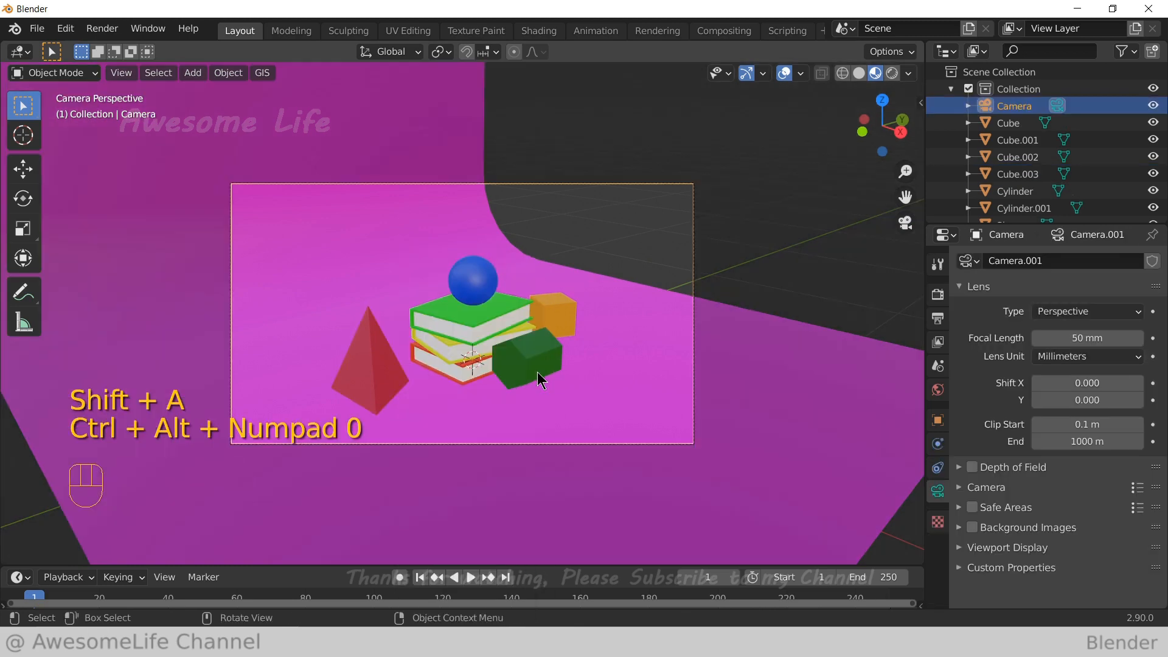
Lock the camera to the view and reframe the book stack from a more frontal angle
key(n)
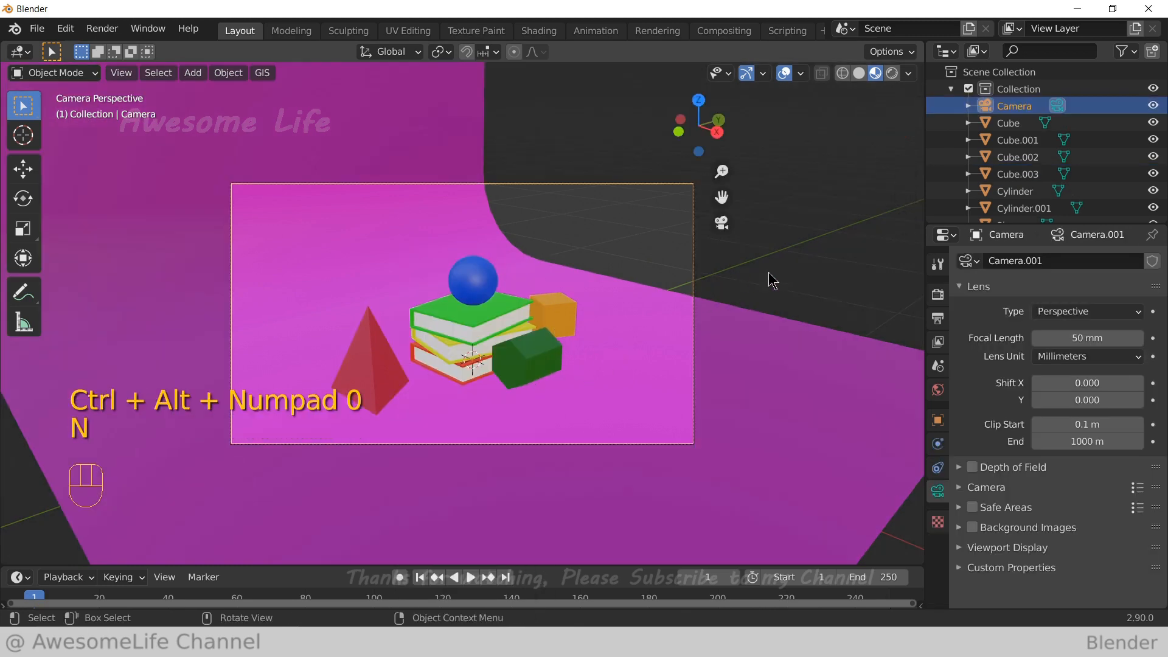
click(914, 163)
click(815, 299)
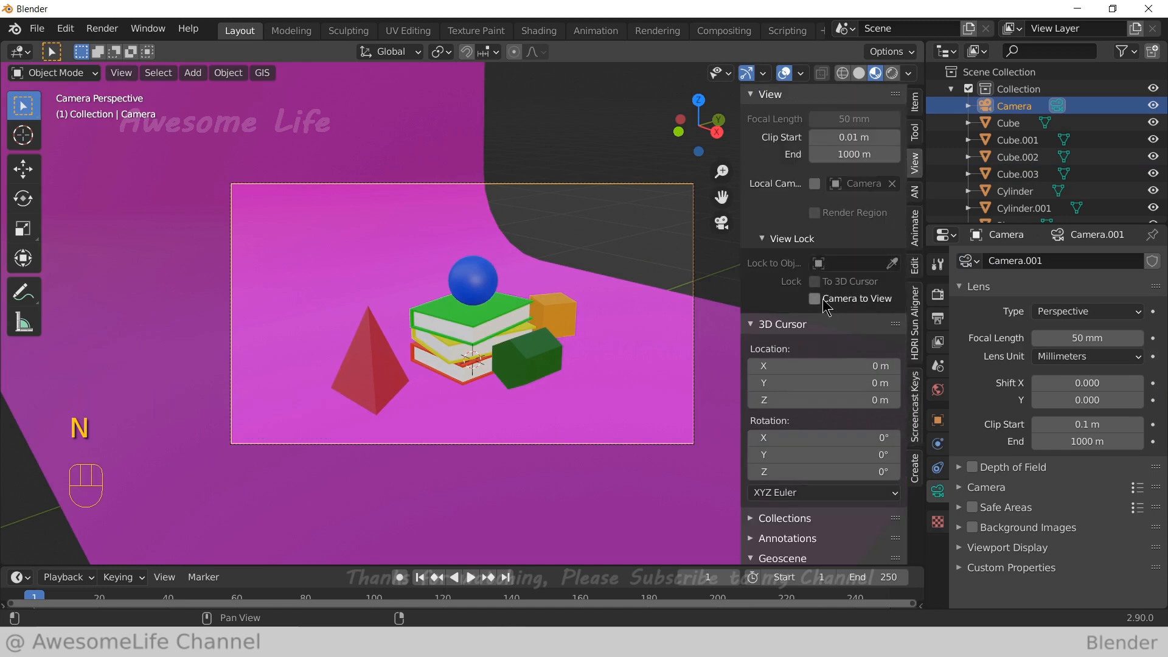
shift+middle_drag(600, 331, 471, 328)
Scale the magenta backdrop by 2 along the global Y axis so it fills the camera frame
click(574, 328)
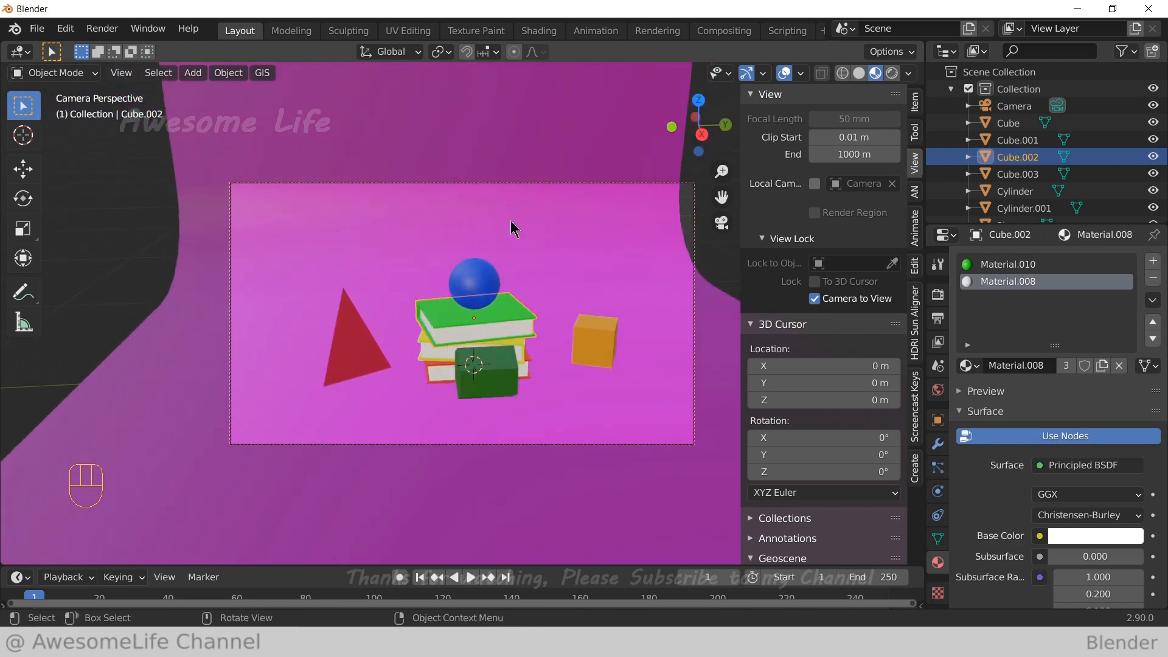
click(523, 229)
key(s)
key(y)
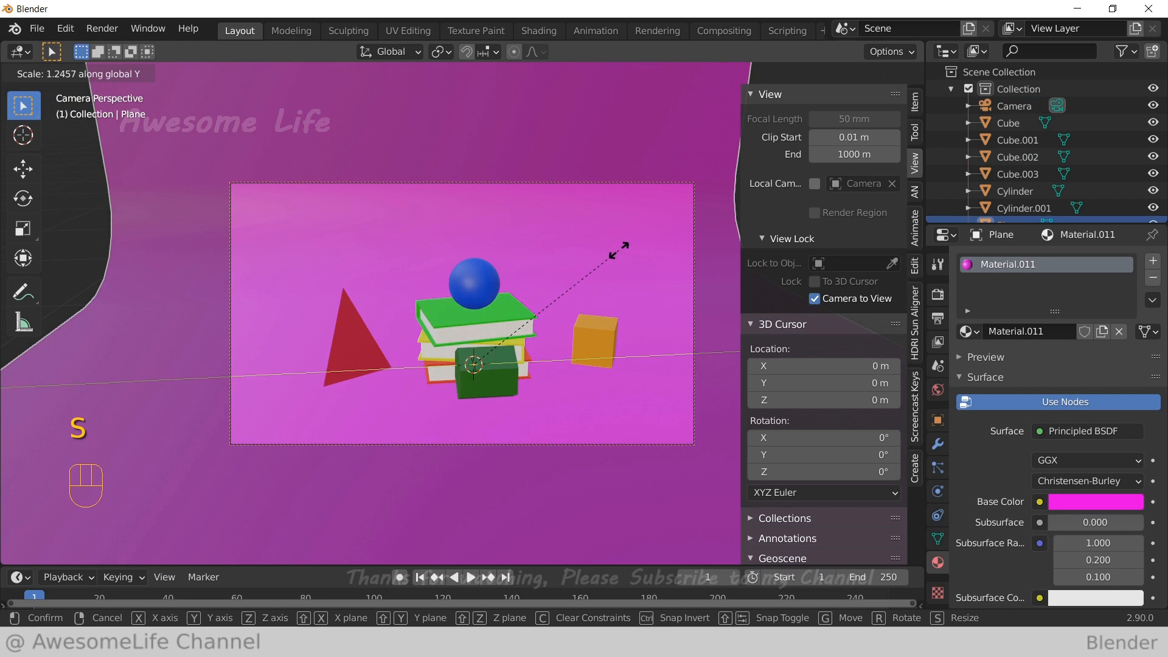
key(2)
key(Return)
middle_drag(552, 333, 573, 338)
Try moving the hexagonal prism along the global X and Y axes, and undo the move
click(522, 367)
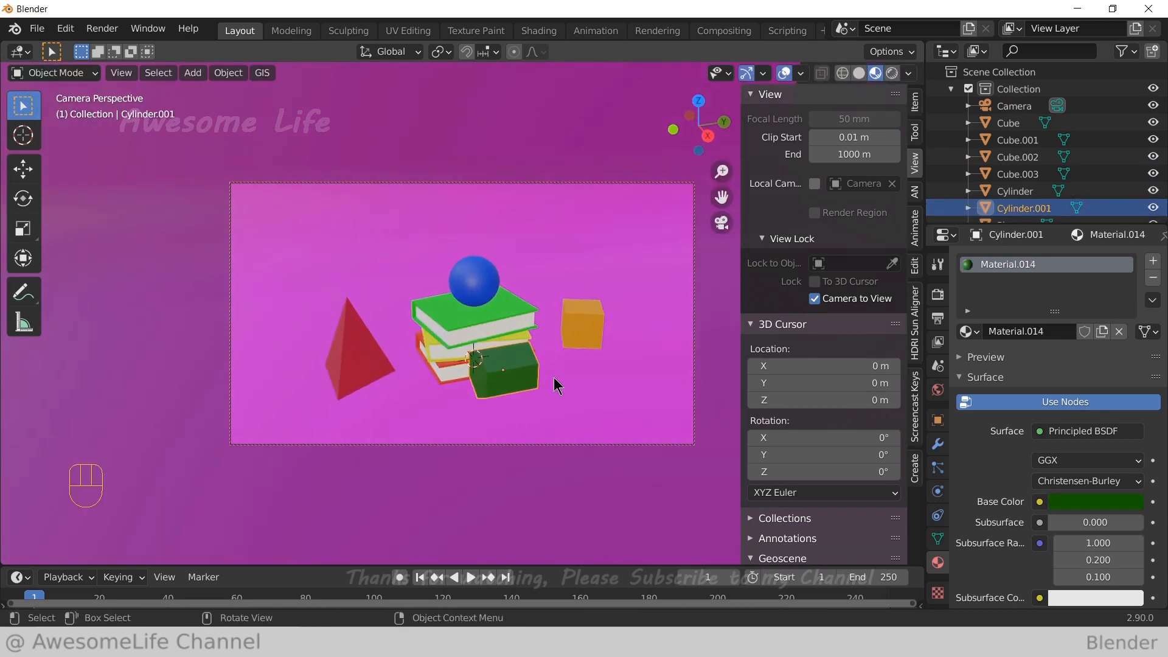
key(g)
key(x)
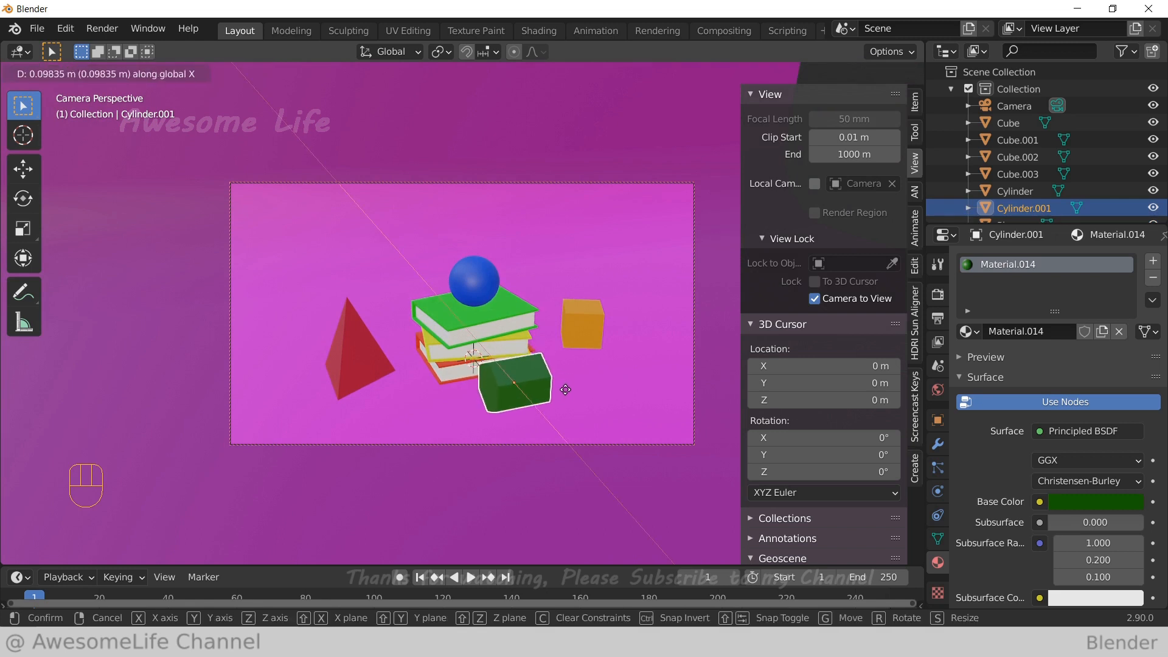
key(y)
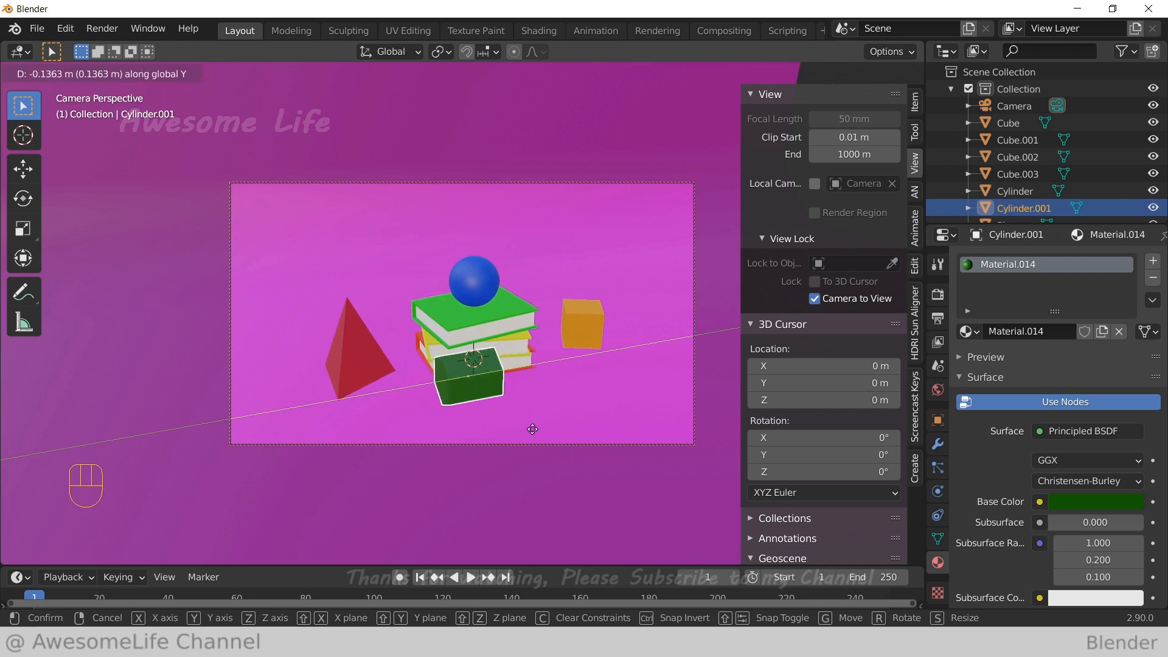
click(566, 432)
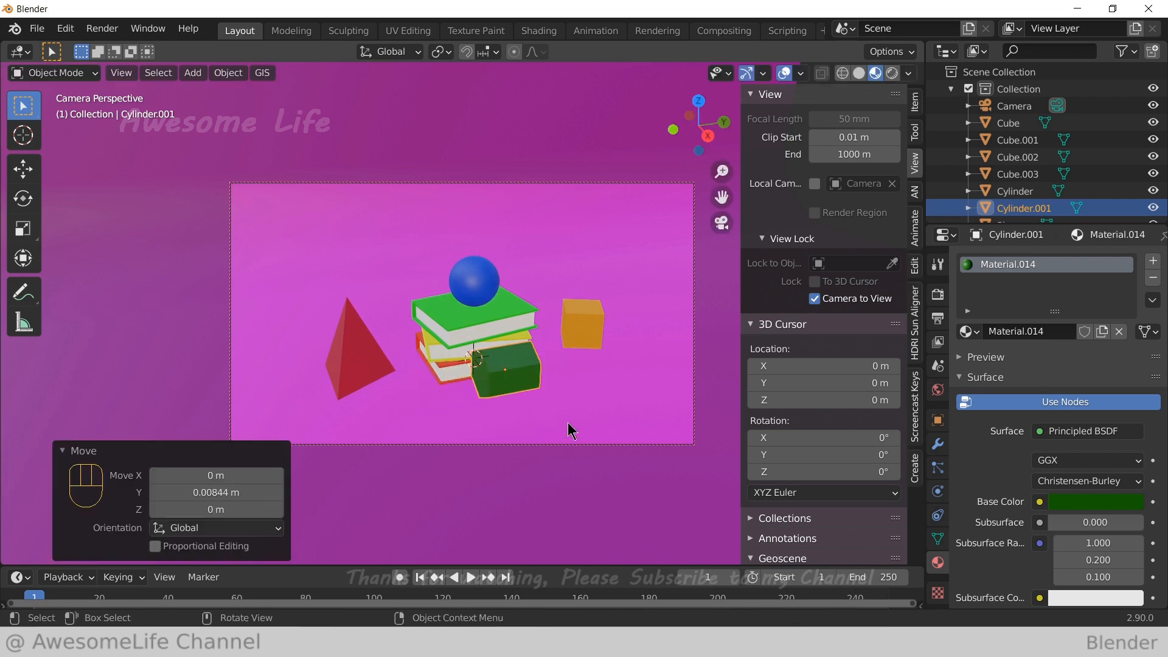
key(ctrl+z)
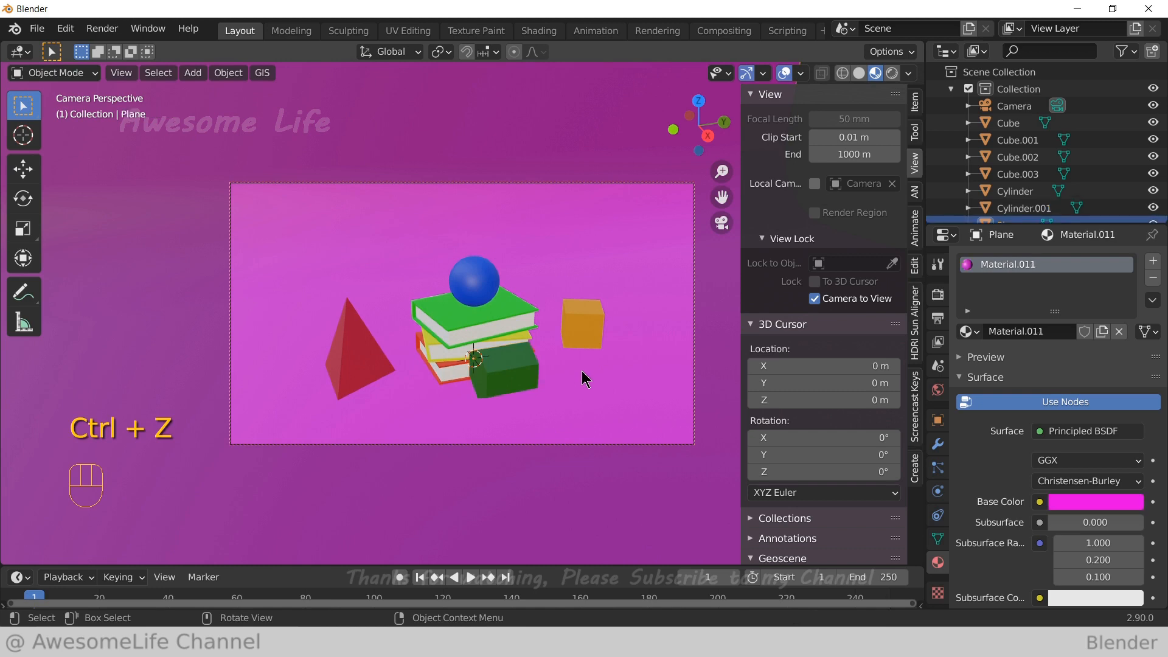
Turn the camera slightly around the objects, add a Sun light and preview the scene in rendered shading
middle_drag(581, 370, 579, 401)
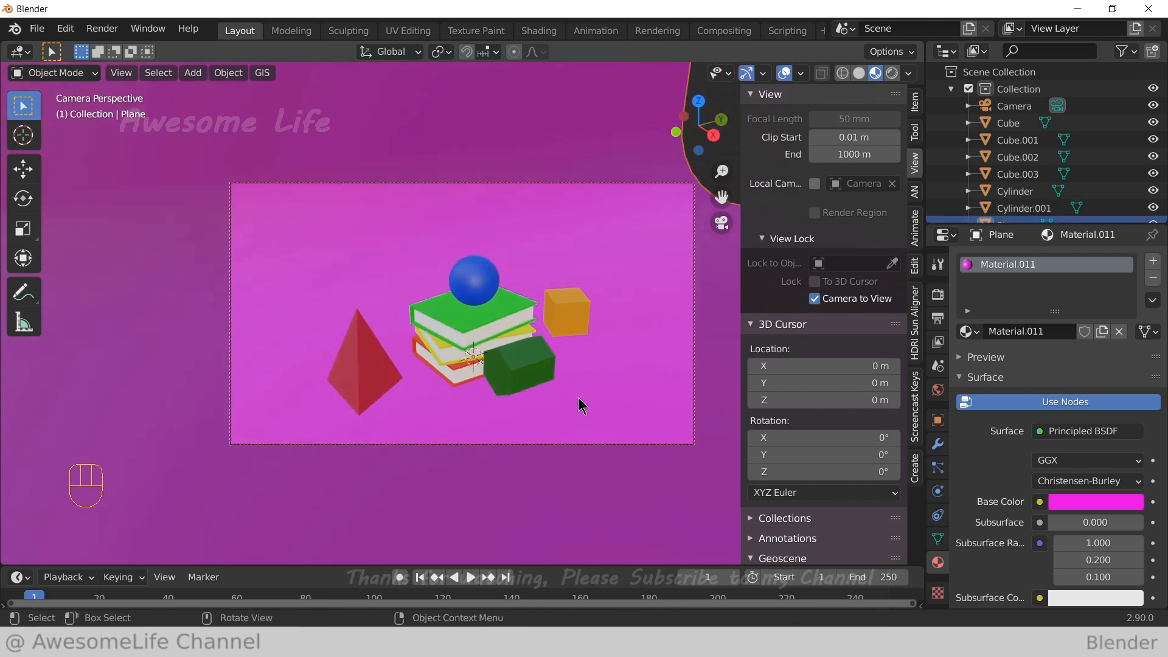
key(shift+a)
mouse_move(540, 286)
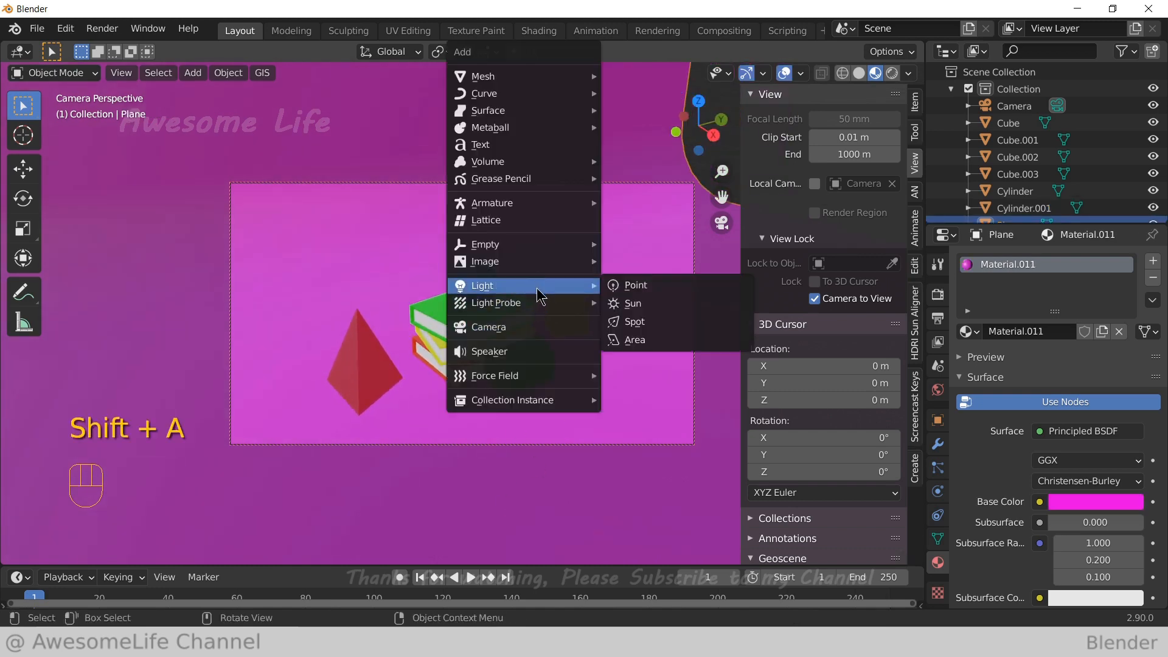
click(634, 303)
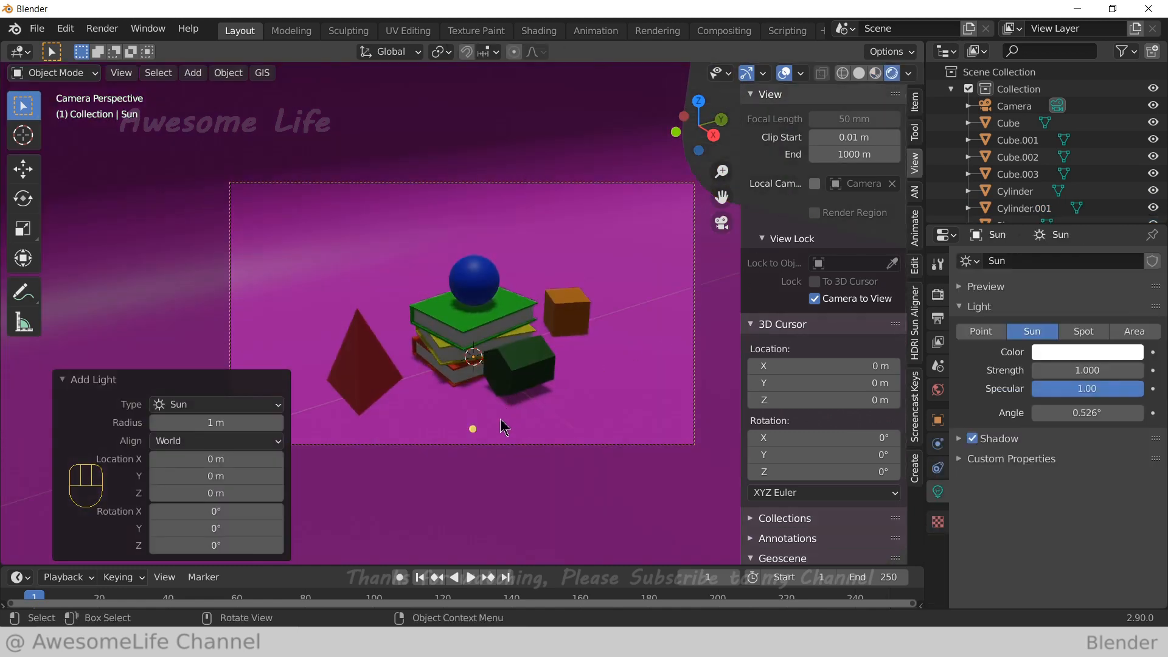
Rotate the Sun light about 38.9° around the global X axis and about 26.4° around the global Z axis
key(r)
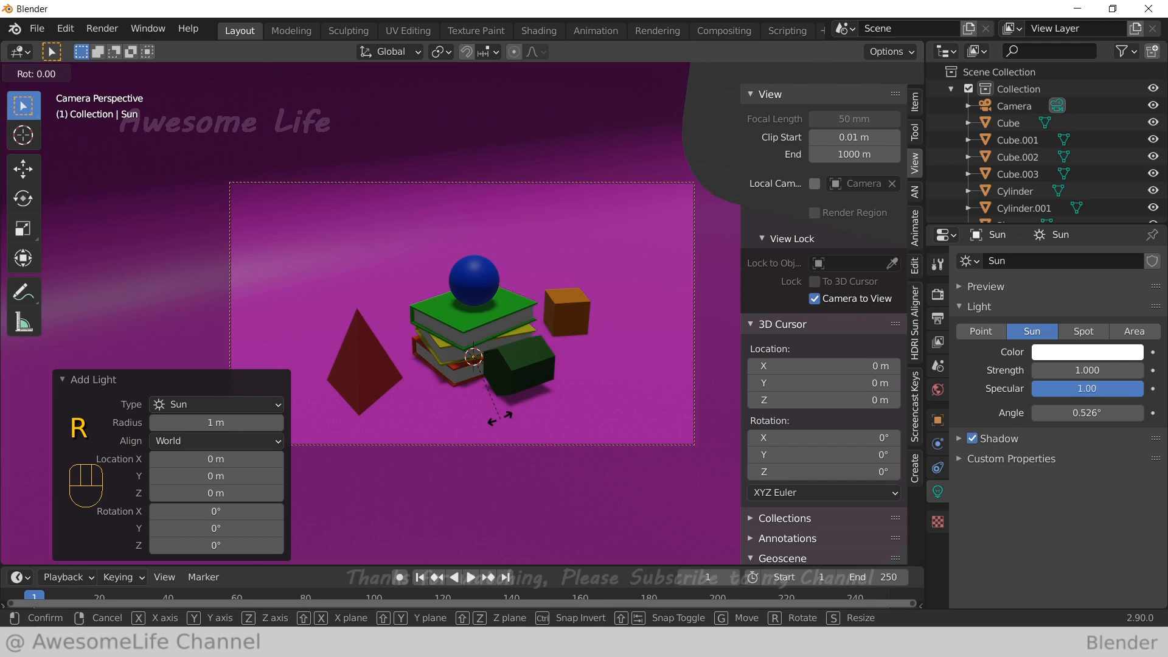
key(x)
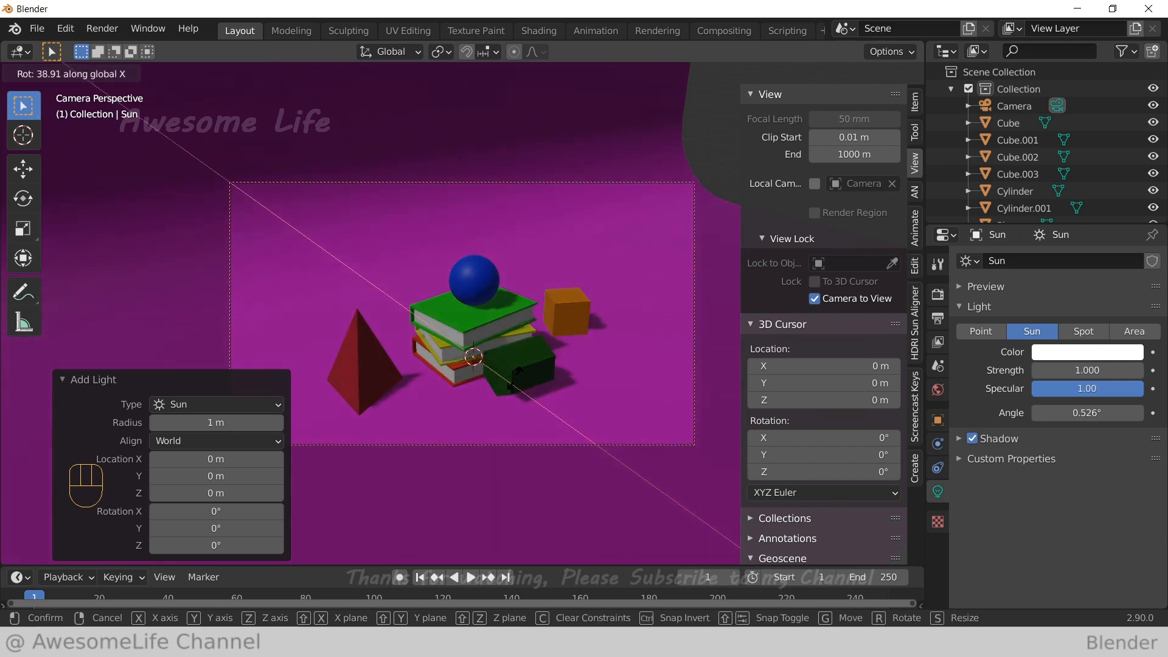
click(517, 386)
key(r)
key(z)
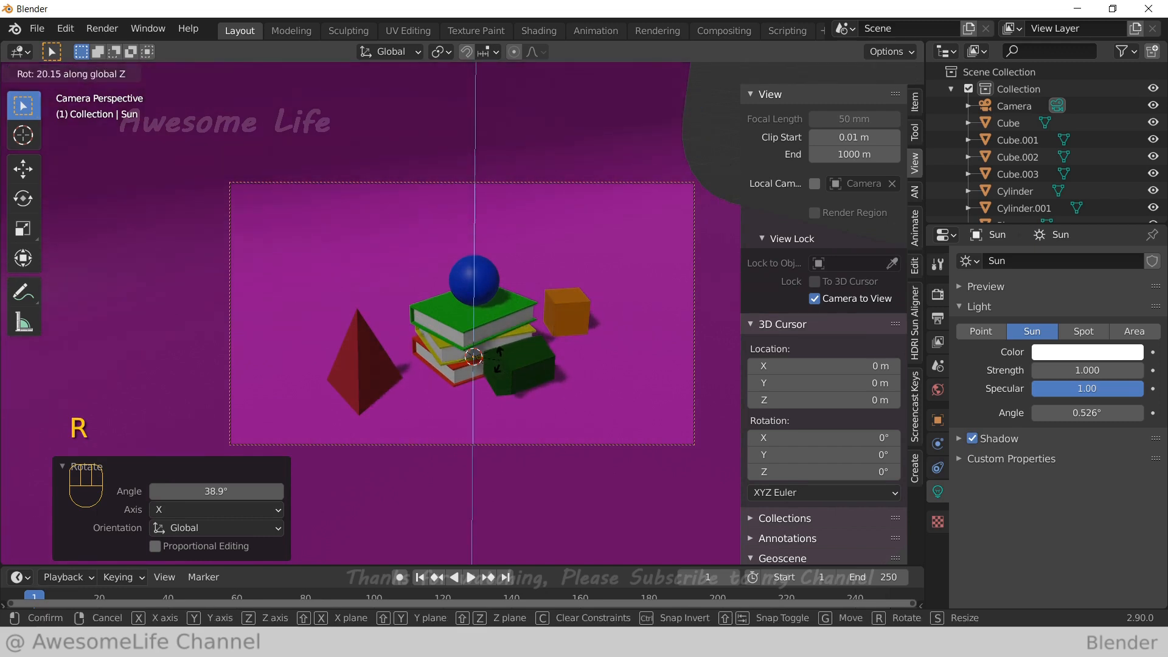
click(499, 363)
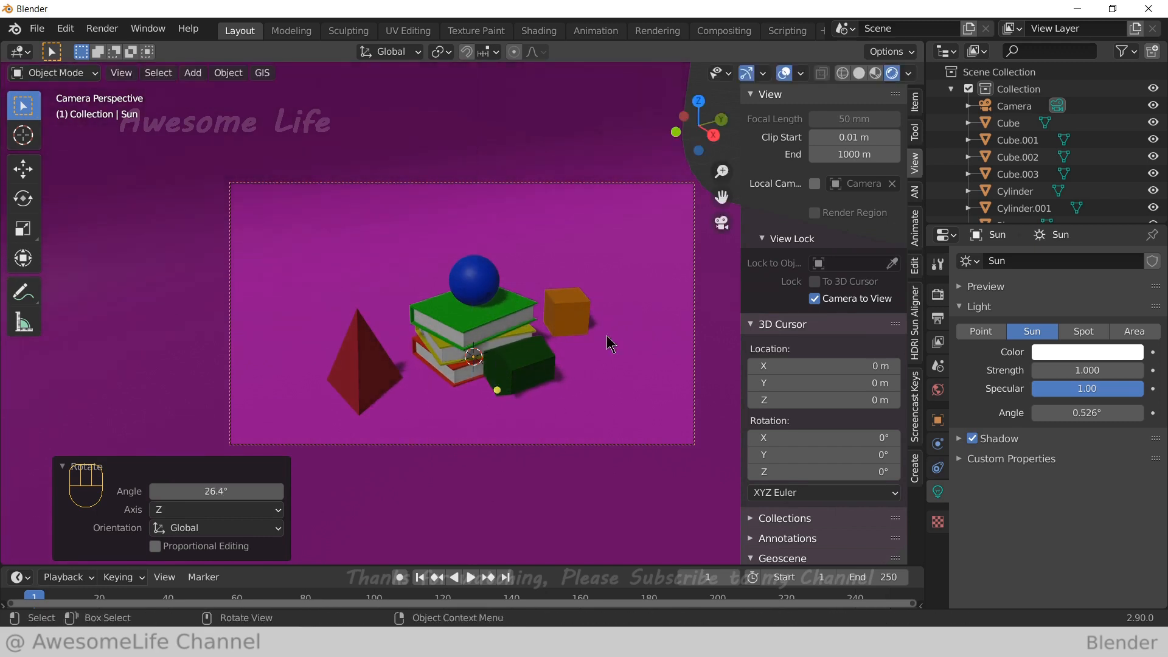
Set the Sun light's strength to 8 and its angle to 10°
click(591, 367)
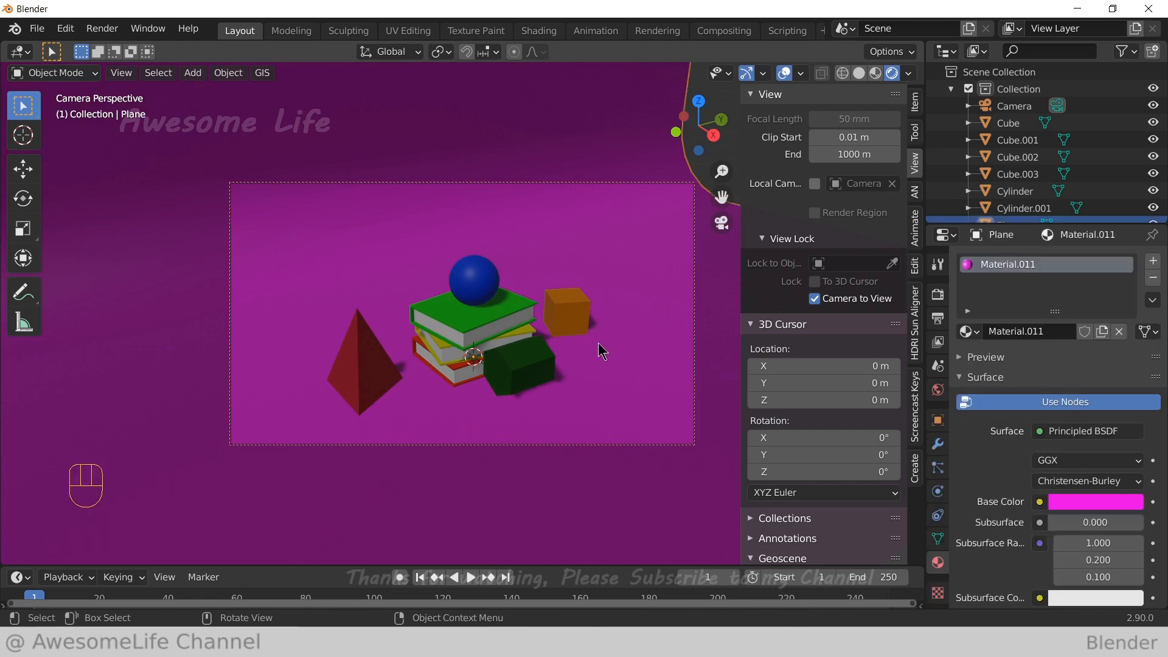
scroll(1035, 152, down, 2)
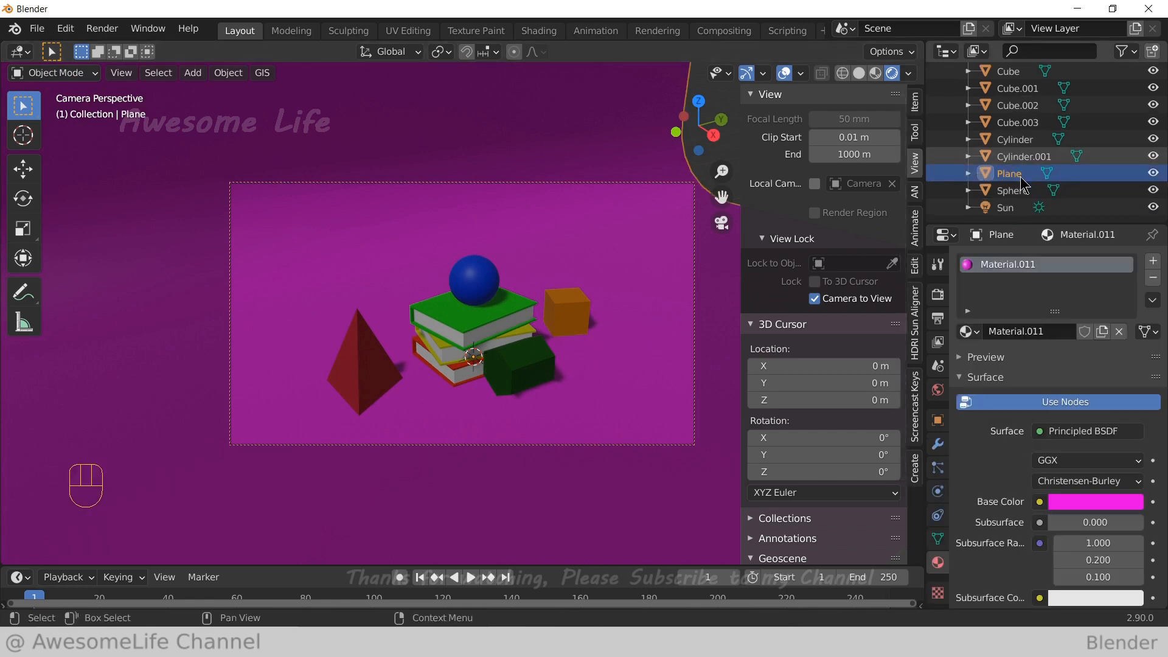
click(1005, 207)
click(1071, 370)
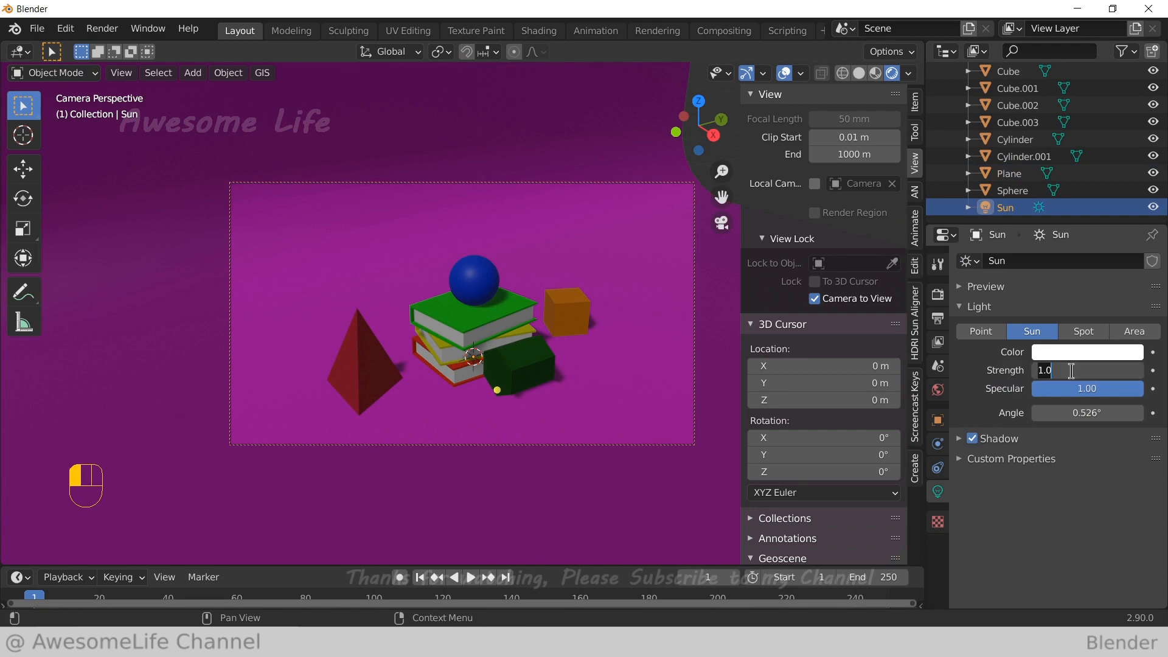
key(Return)
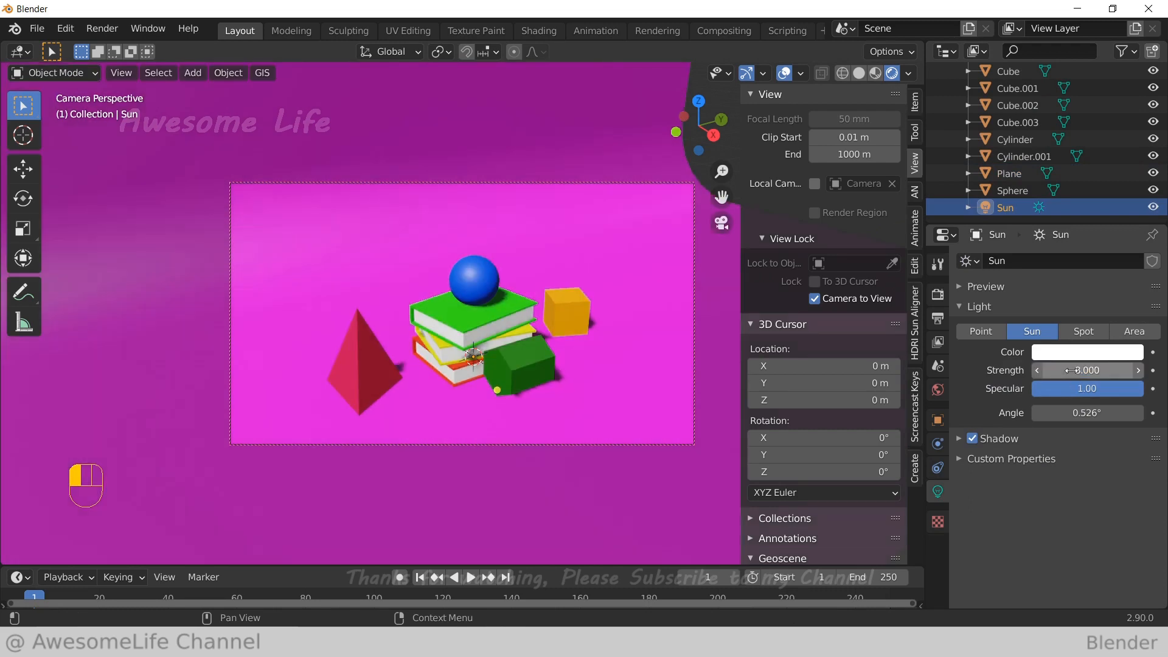
click(1086, 413)
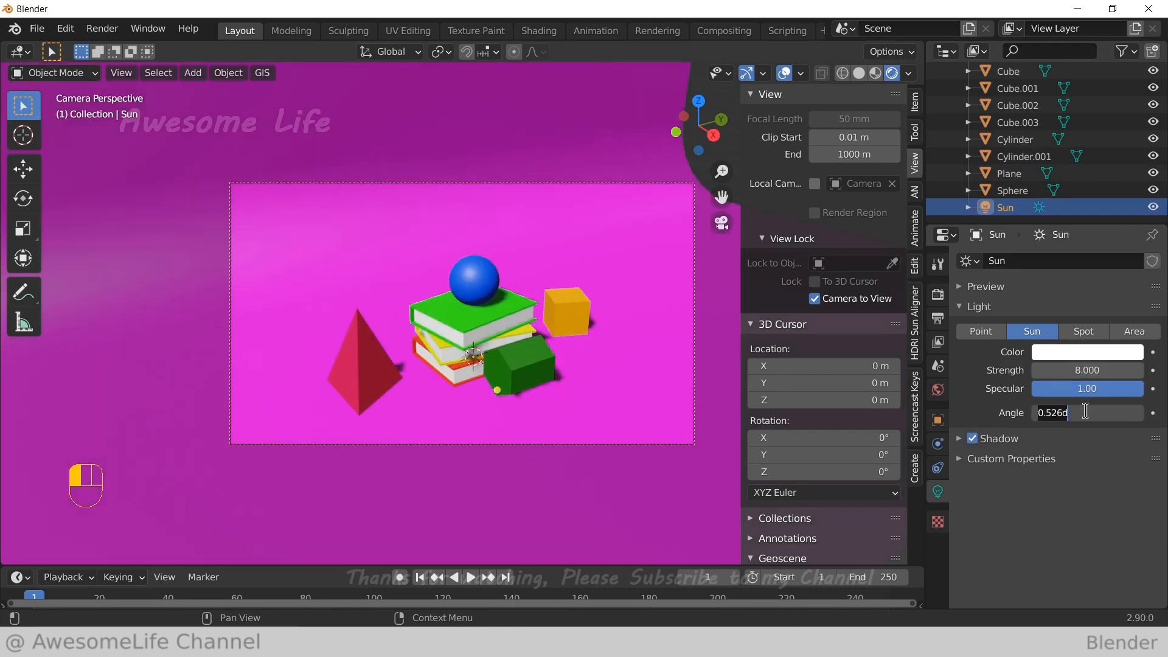
text(10)
key(Return)
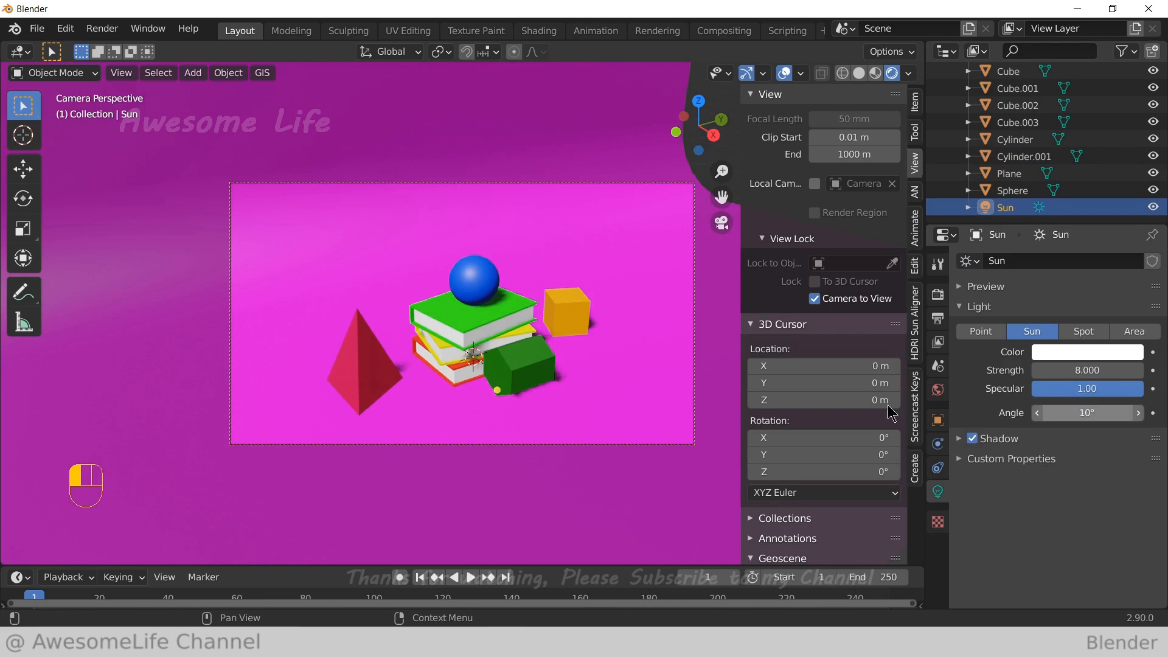
Frame the objects closer in the camera, and rotate the Sun light about -2.58° around global Y and about 19.9° around global X
shift+middle_drag(505, 341, 504, 318)
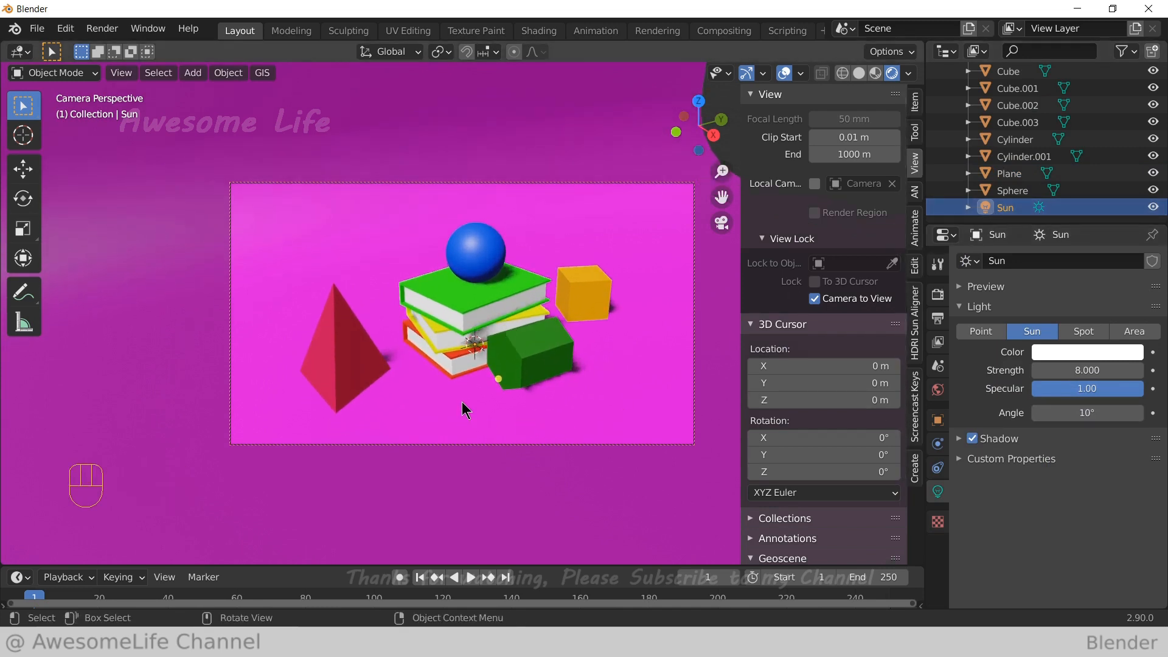
key(r)
key(y)
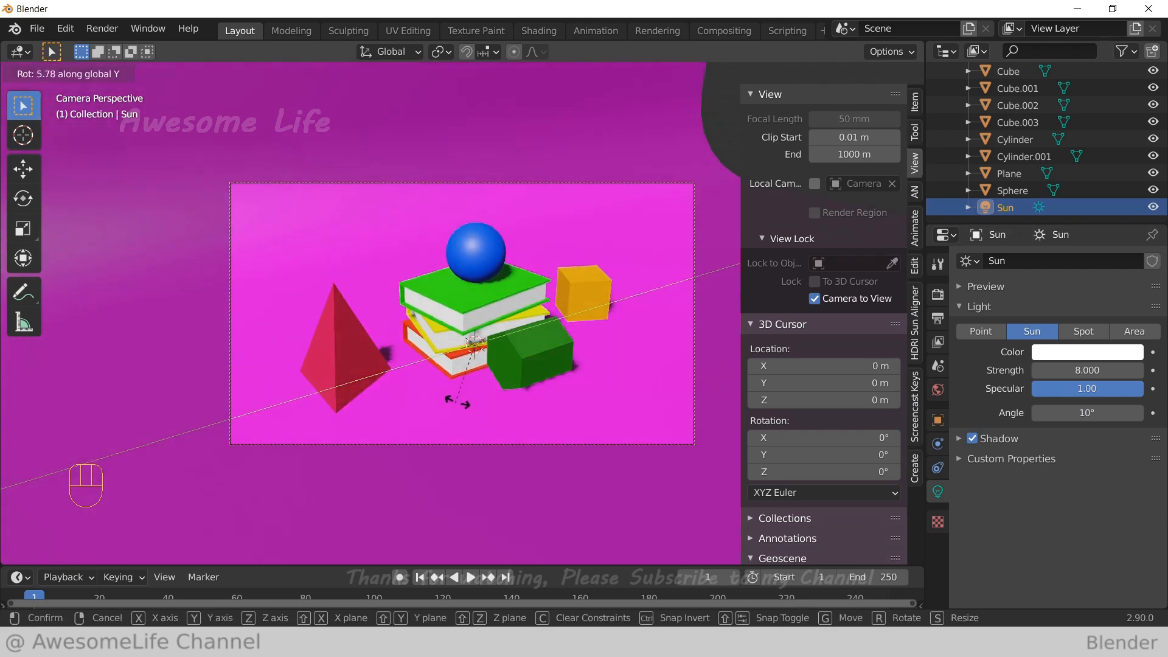
click(466, 399)
key(r)
key(x)
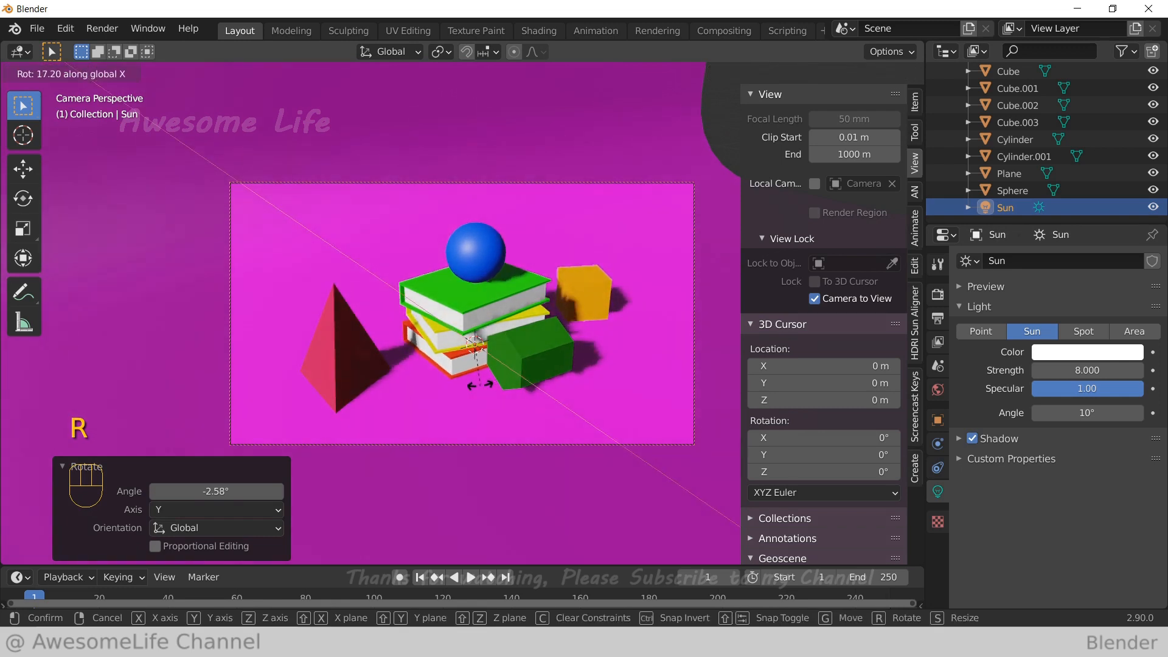
click(508, 394)
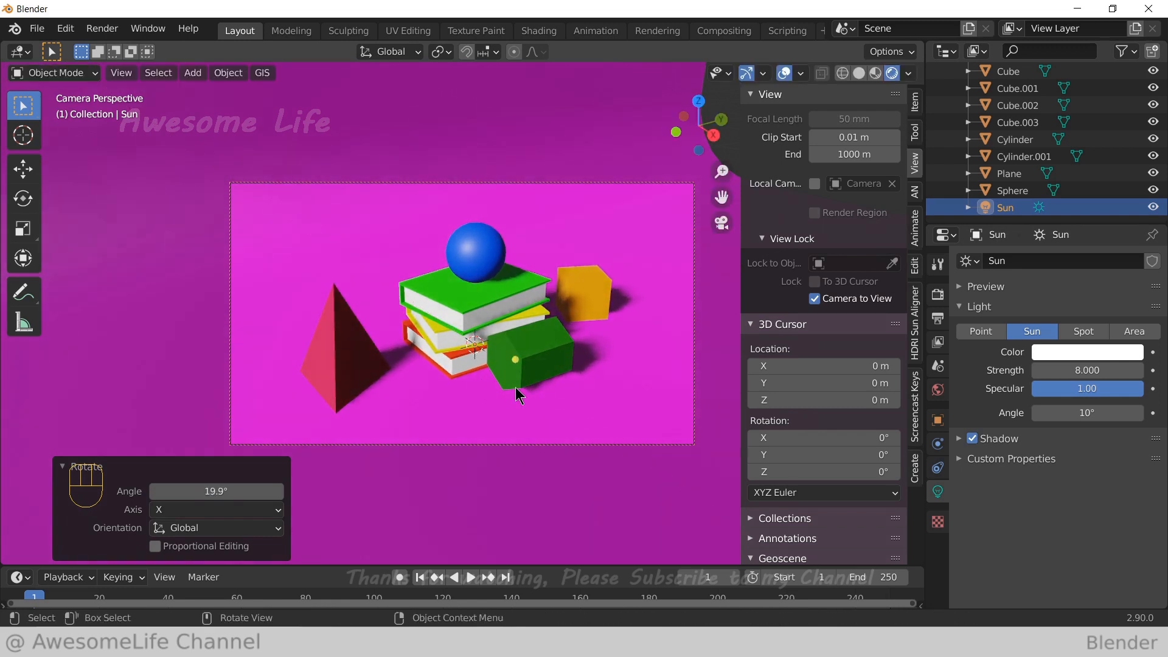
Rotate the Sun light slightly around the global Z axis and select the magenta backdrop
key(r)
key(z)
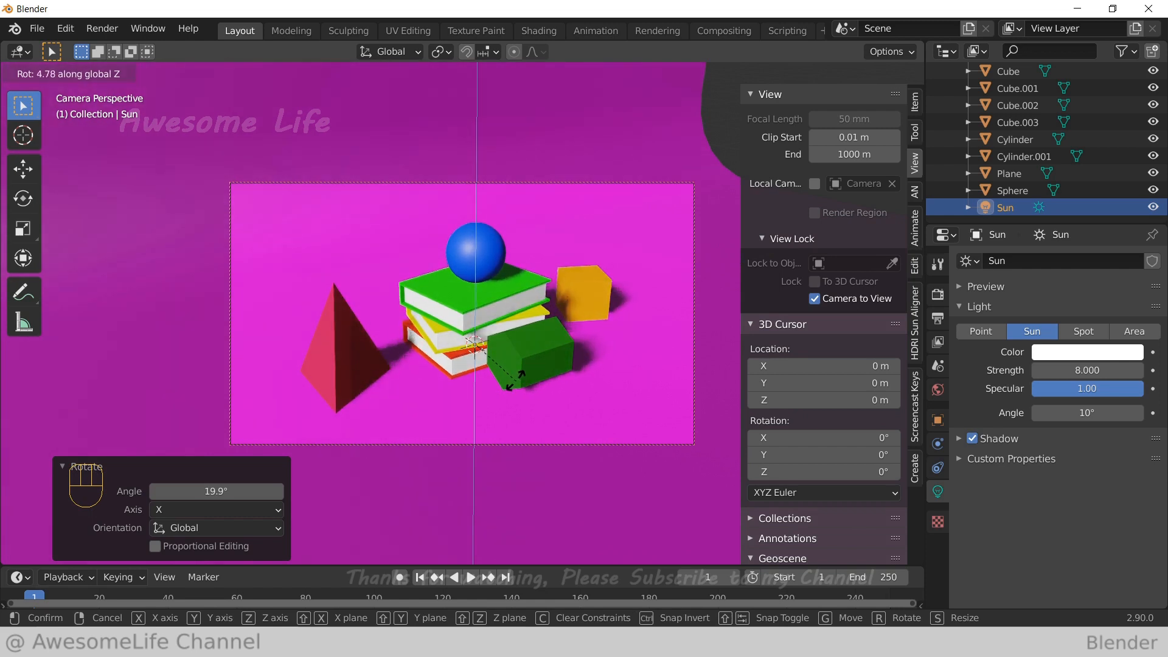
click(515, 381)
click(623, 386)
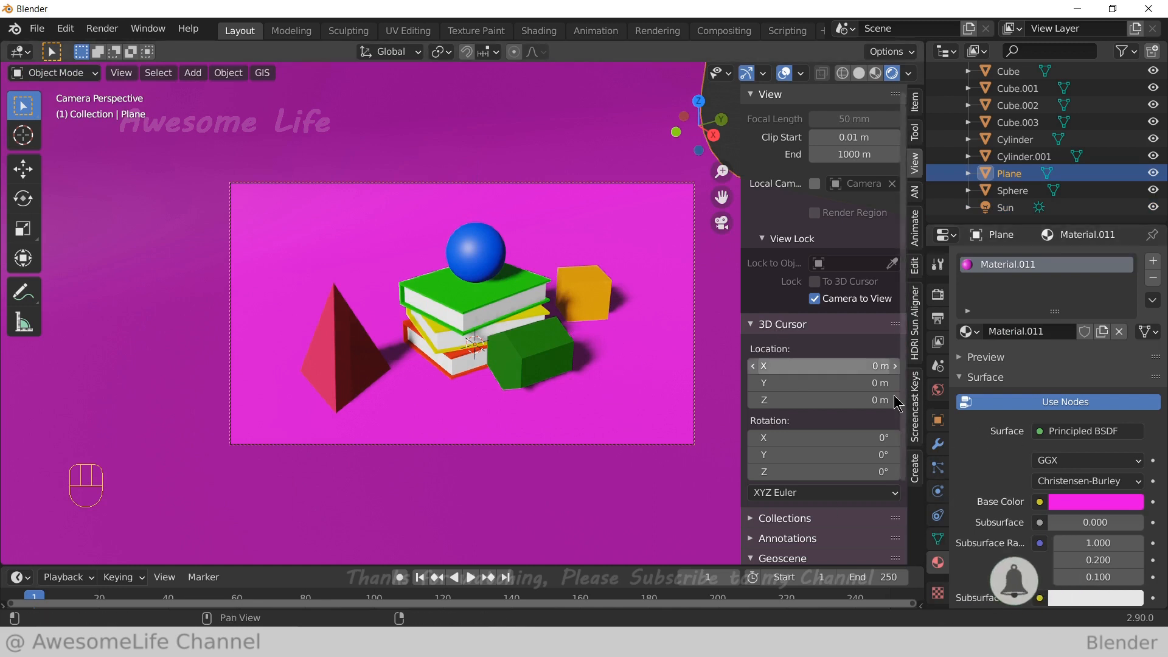
Enable Freestyle line rendering in the scene's render settings
click(939, 296)
scroll(1005, 433, down, 3)
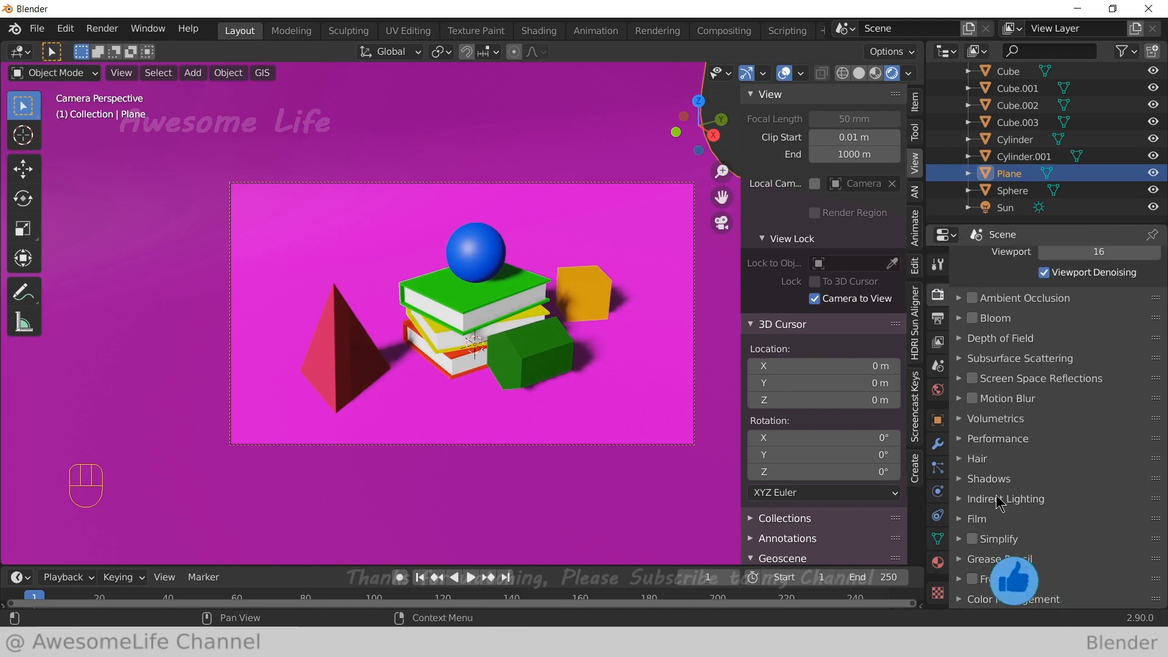
click(960, 579)
scroll(974, 554, down, 2)
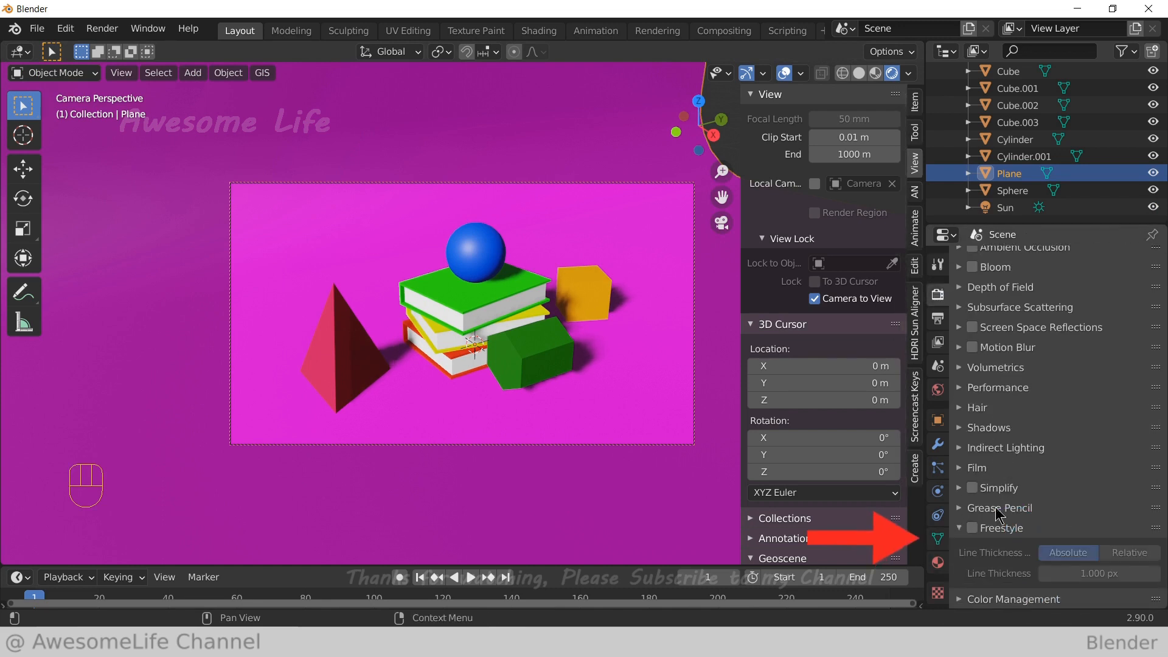
click(975, 527)
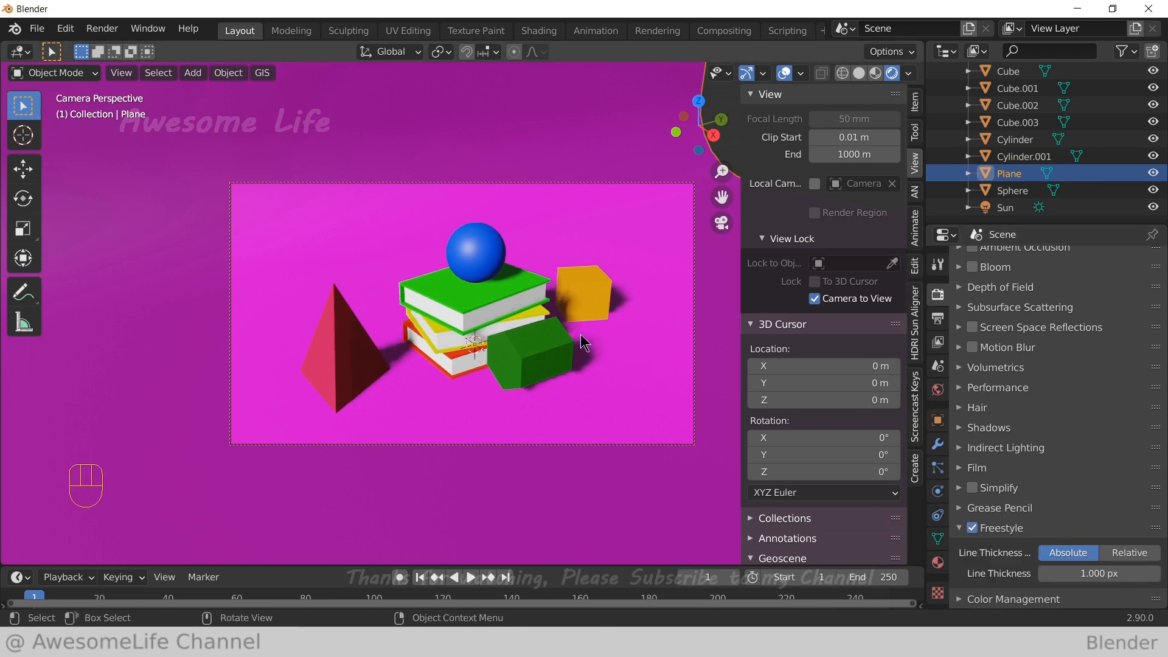
Rotate the orange cube about 10.1° around the global Z axis
click(589, 296)
key(r)
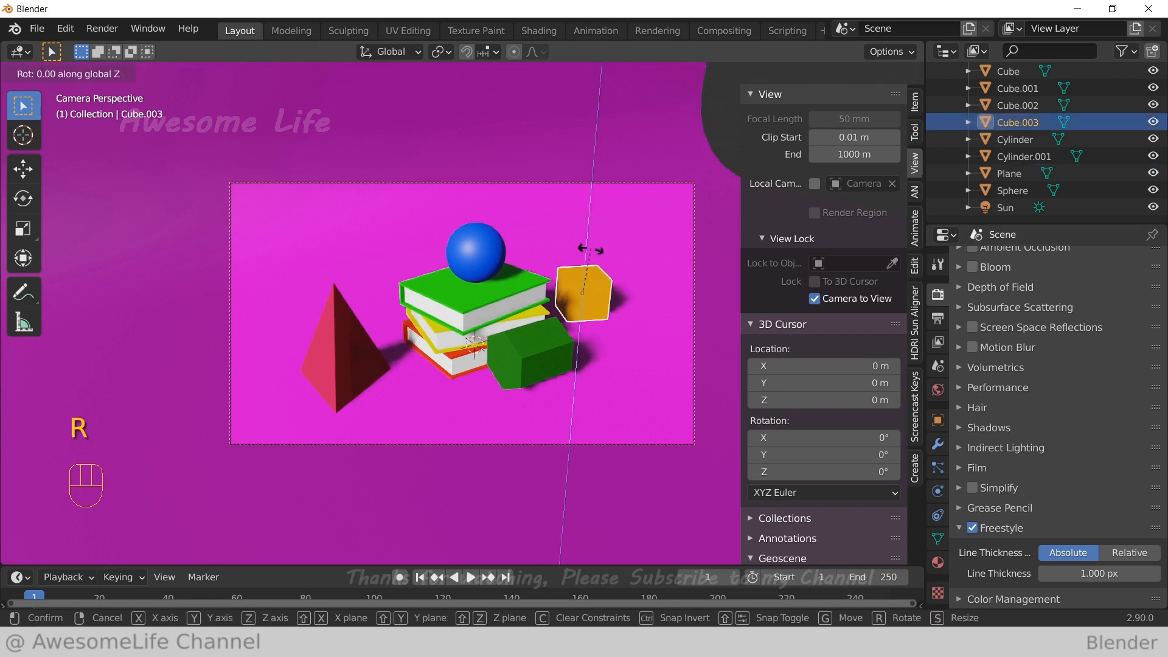
click(583, 244)
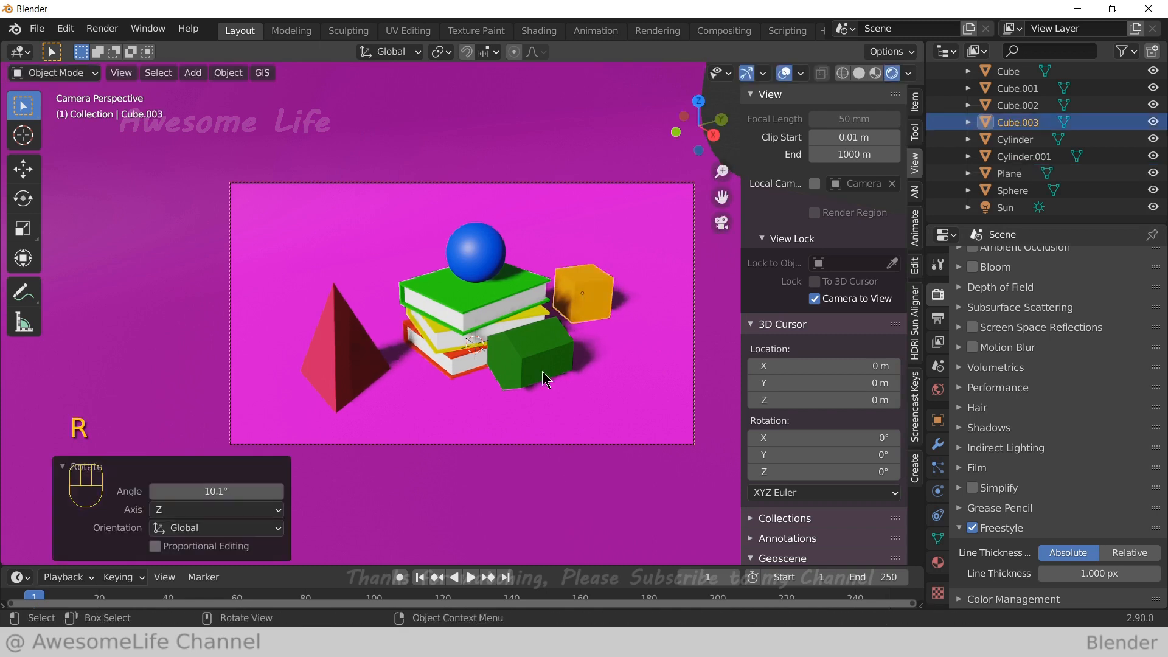
Rotate the green hexagonal prism 30° around the global Y axis and return to the camera view
click(541, 356)
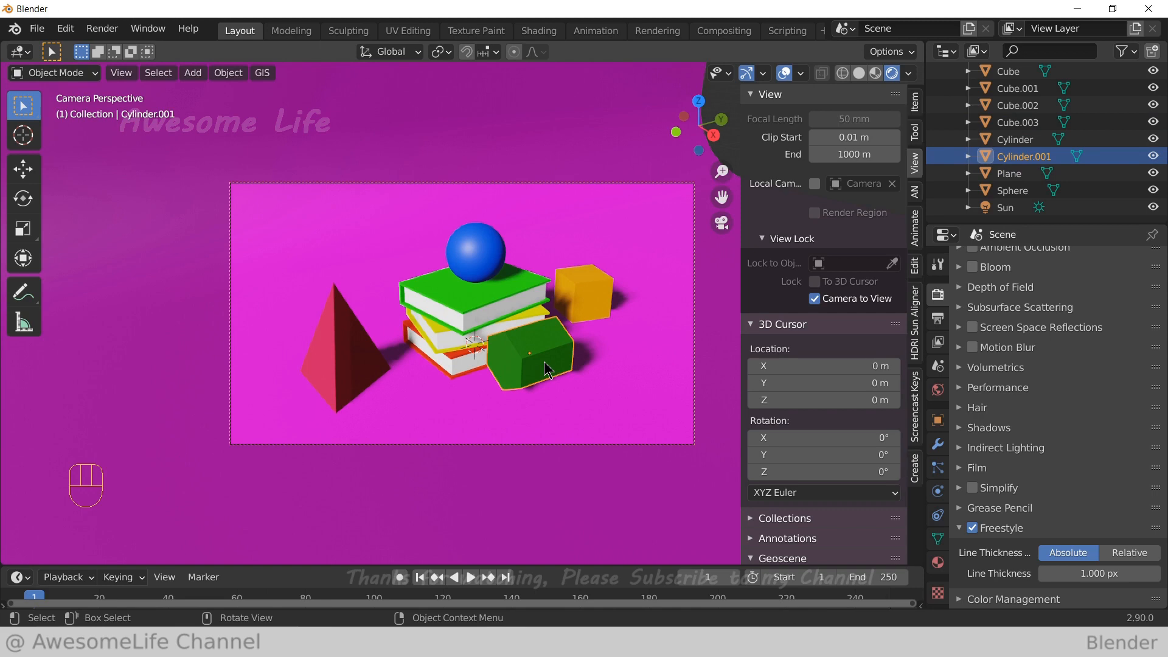
key(KP_0)
middle_drag(544, 361, 587, 345)
key(r)
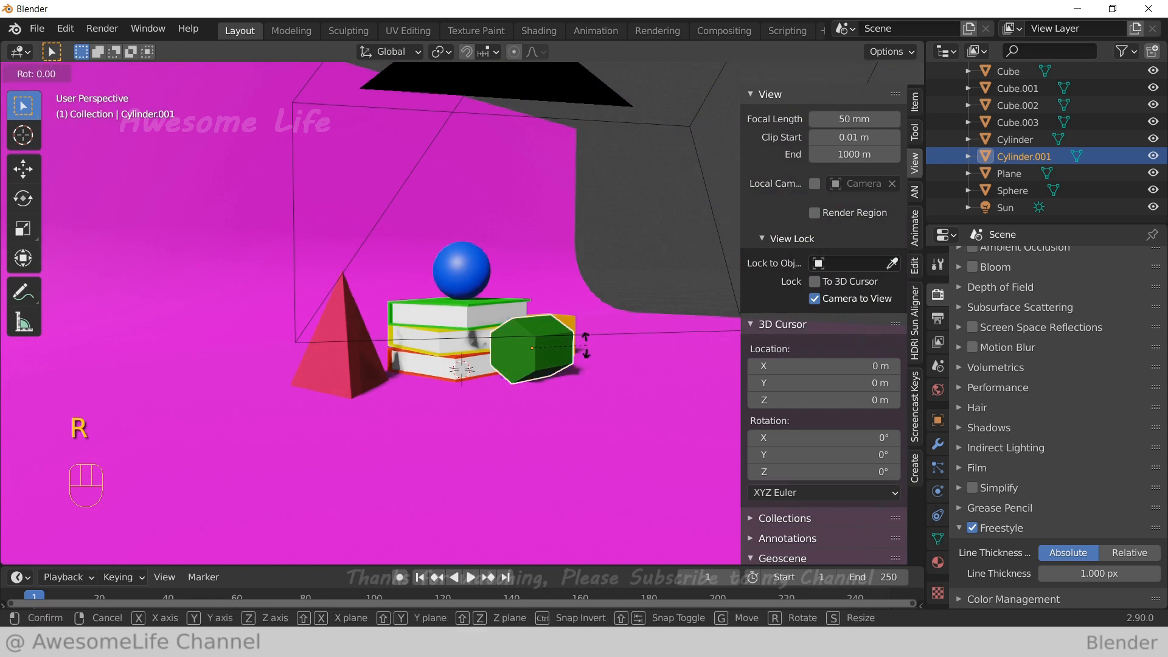
key(x)
key(x)
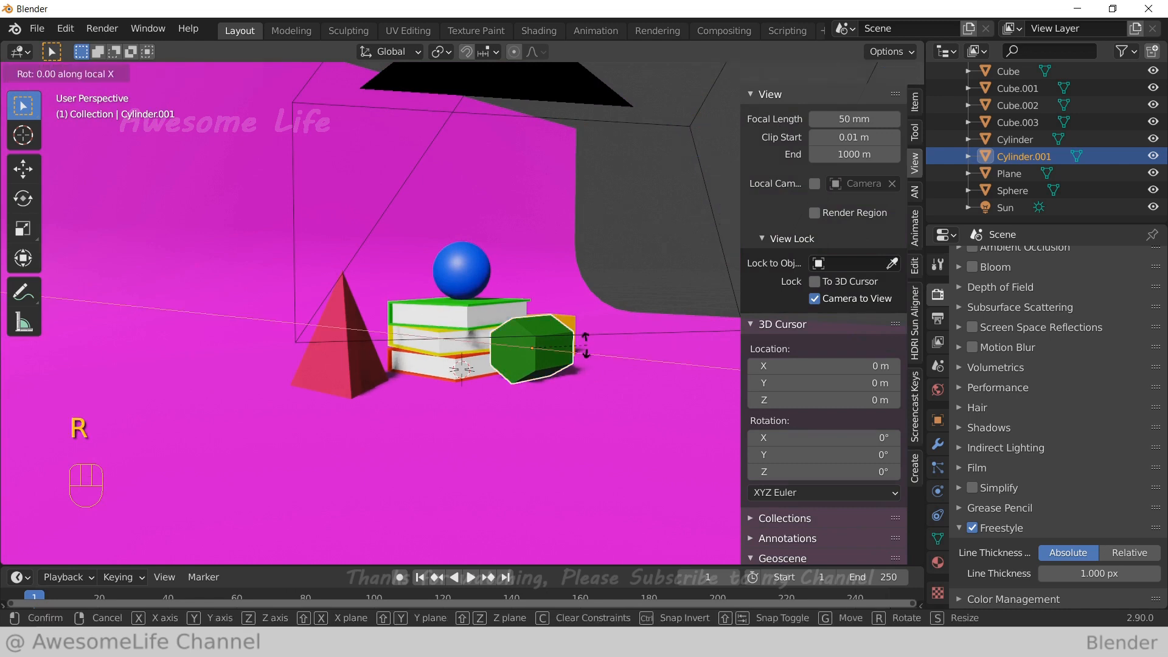
key(y)
key(y)
key(y)
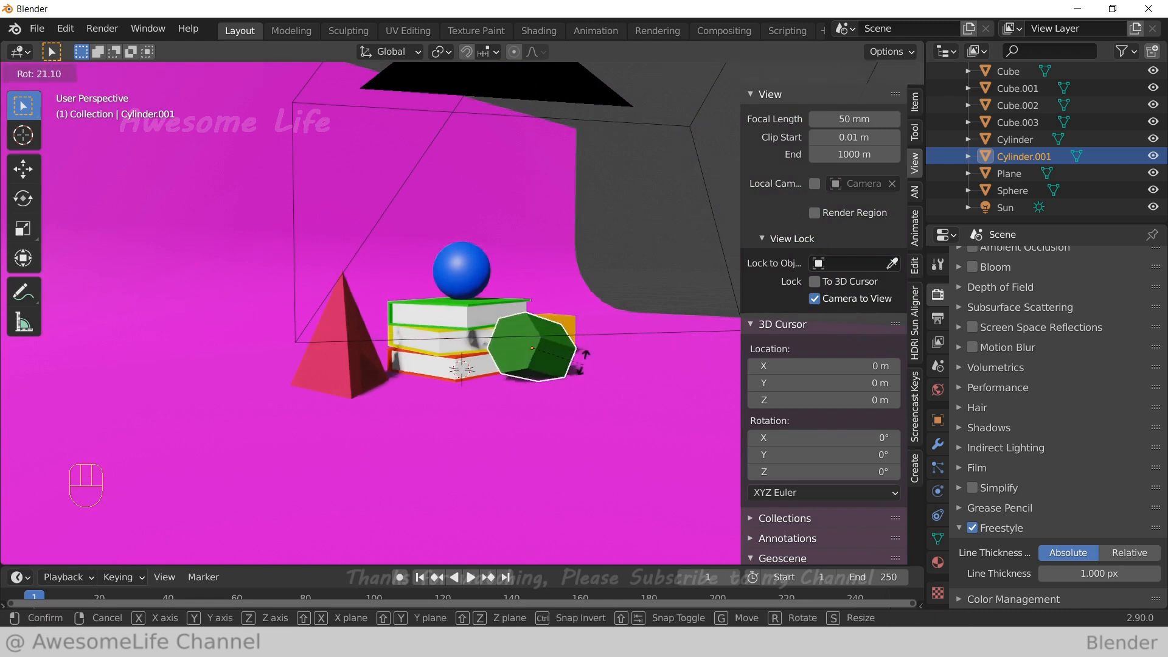
key(y)
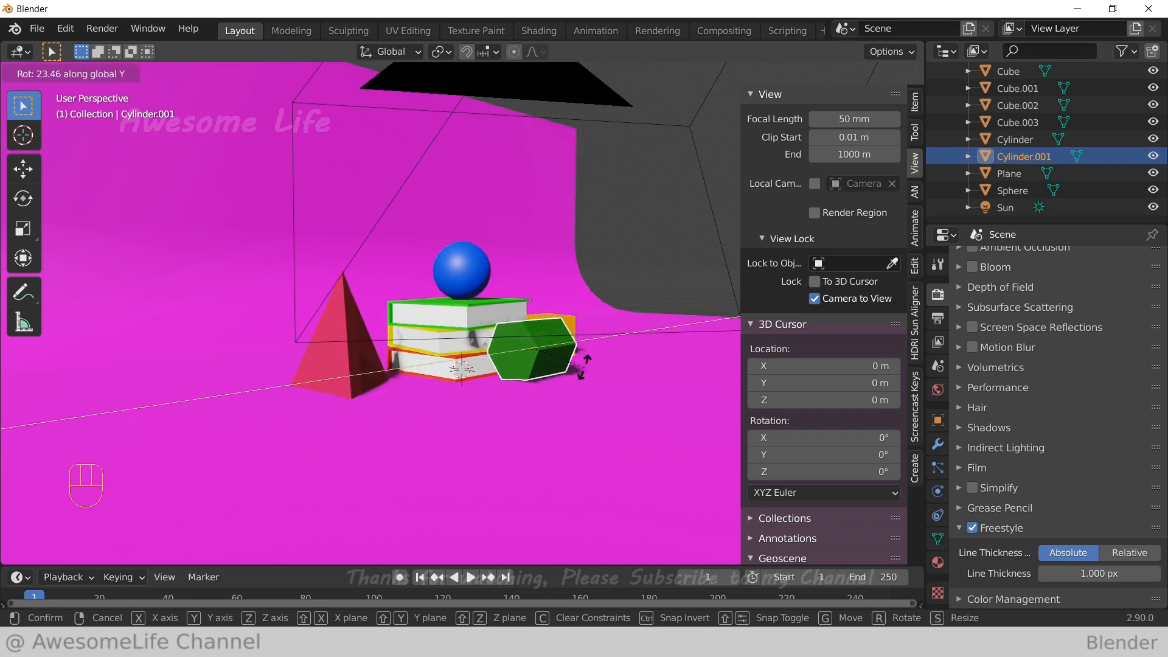
text(25)
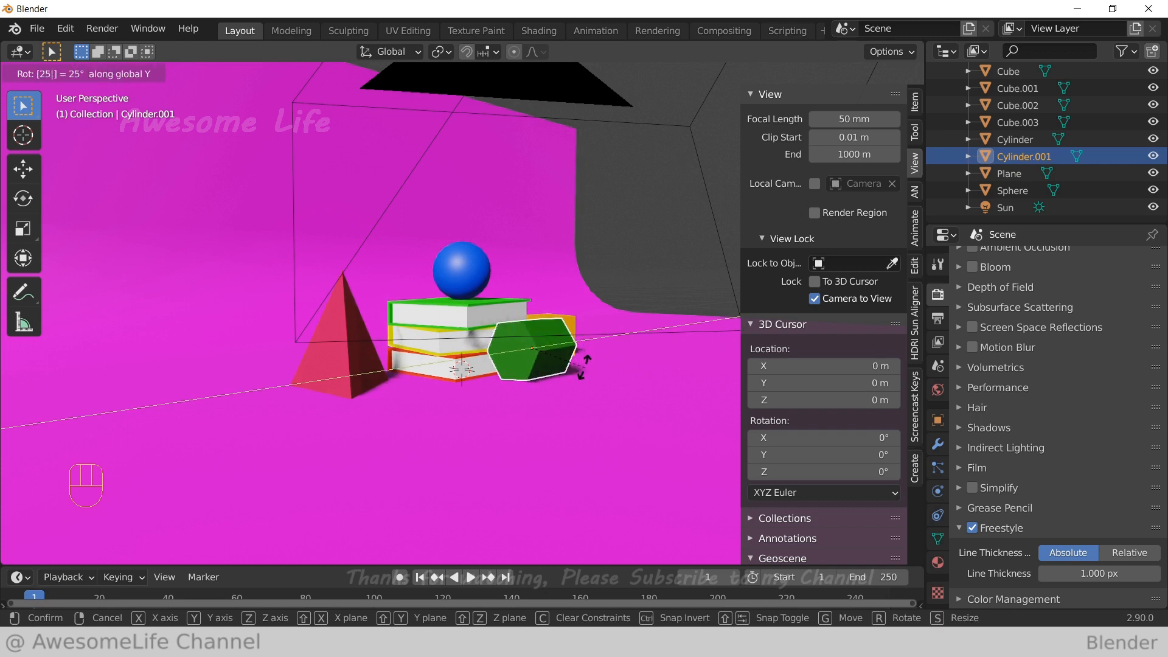
key(BackSpace)
key(BackSpace)
text(30)
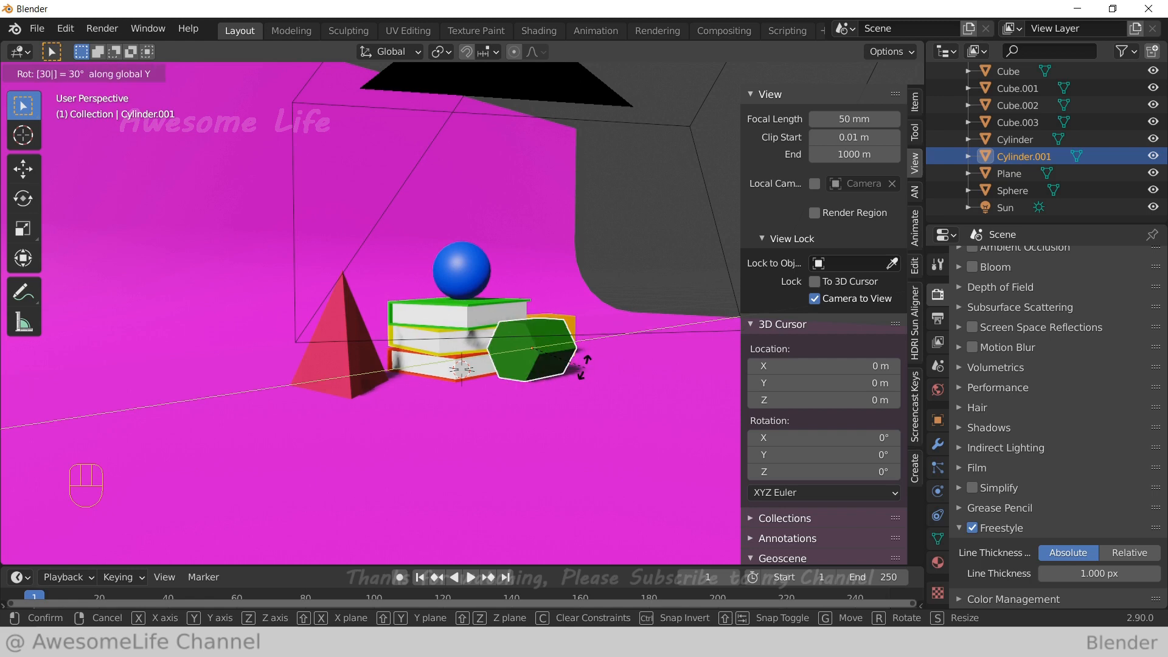
key(Return)
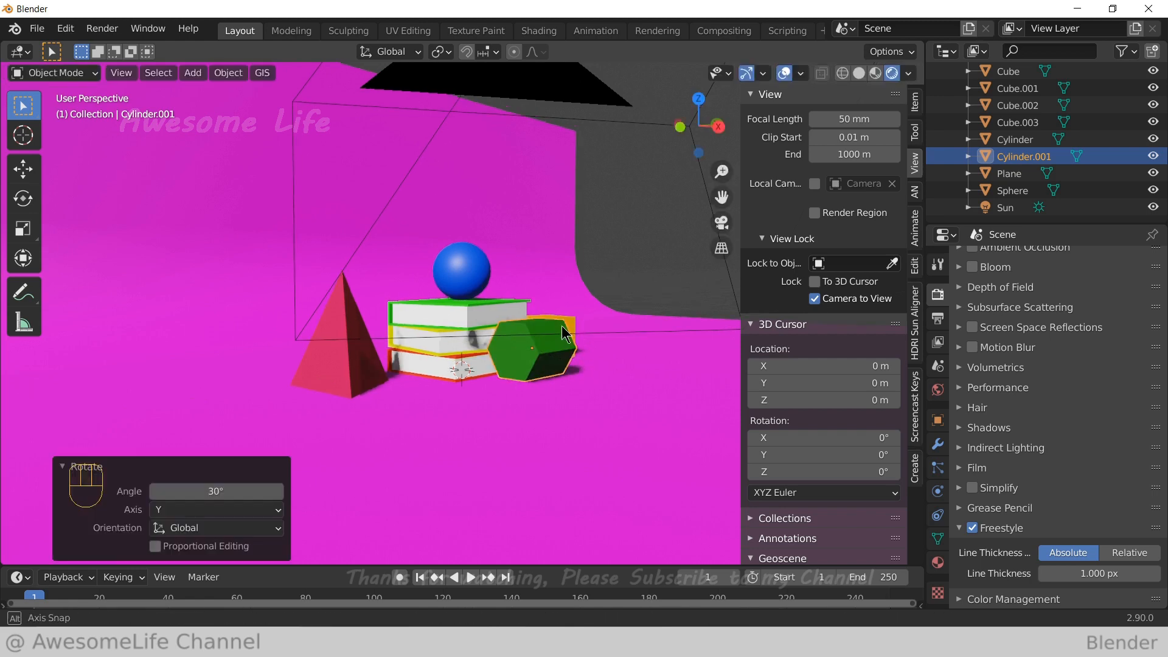
middle_drag(561, 326, 531, 355)
key(KP_0)
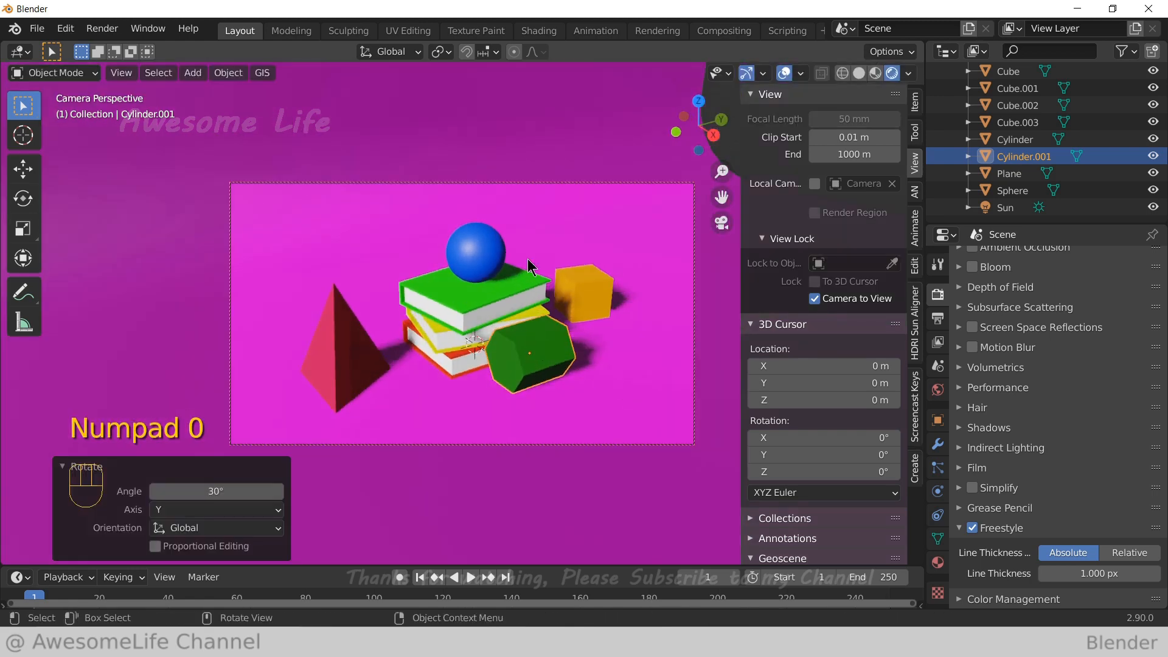
click(581, 236)
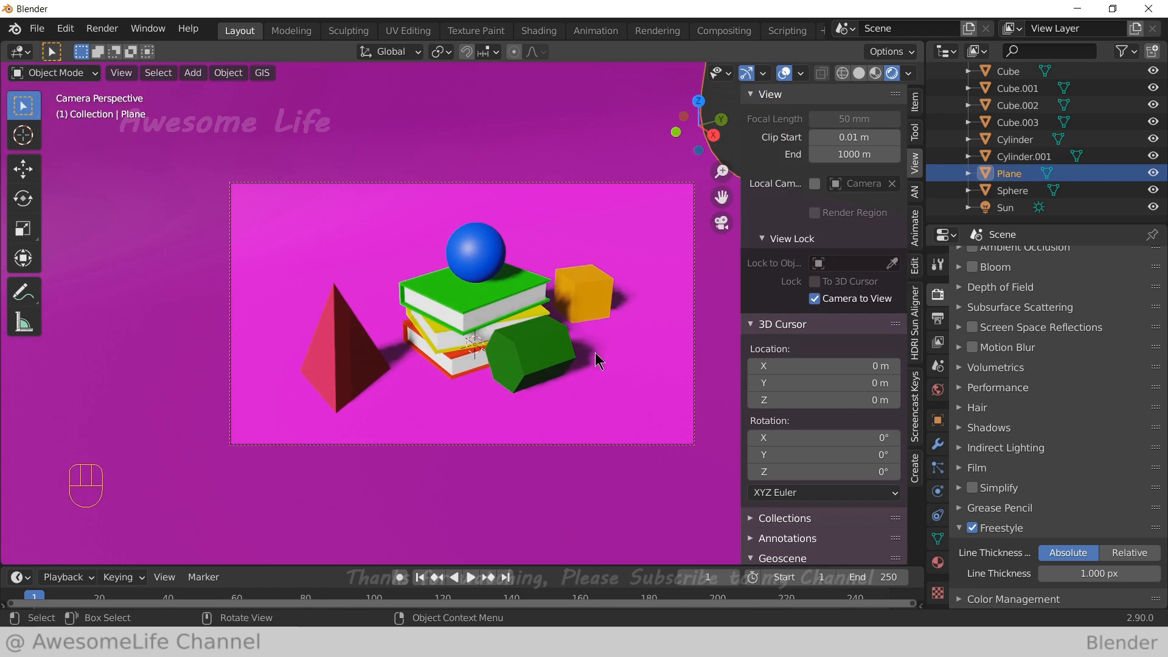
Rotate the red pyramid about -12.6° around the global Z axis
click(368, 361)
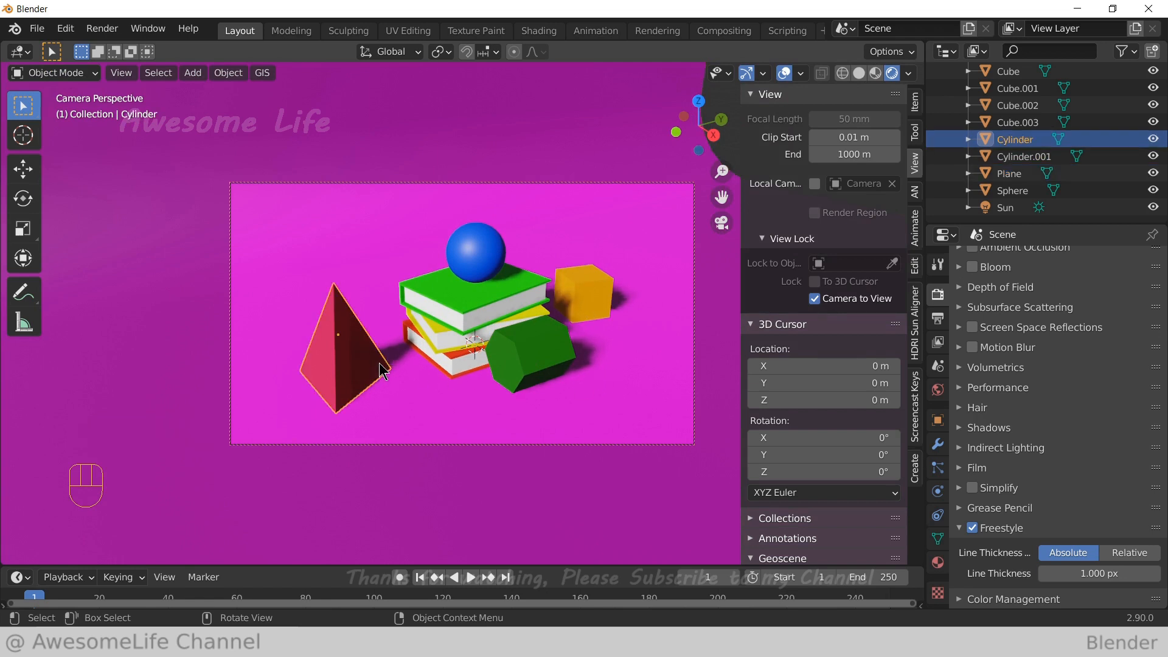
key(r)
click(380, 372)
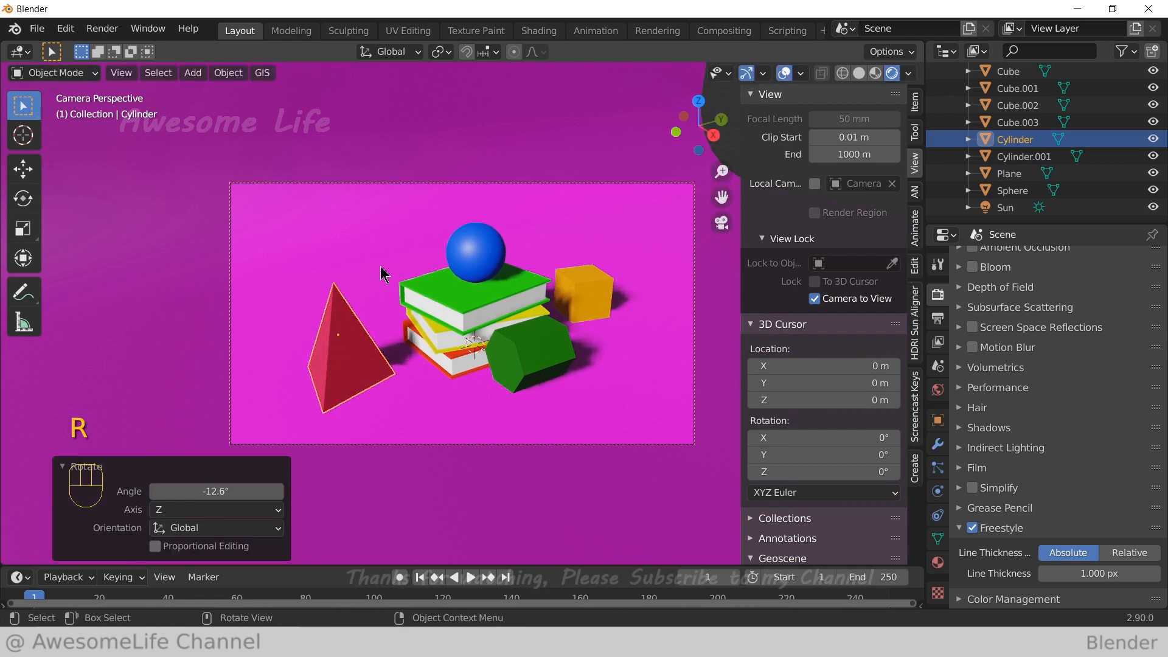
click(383, 268)
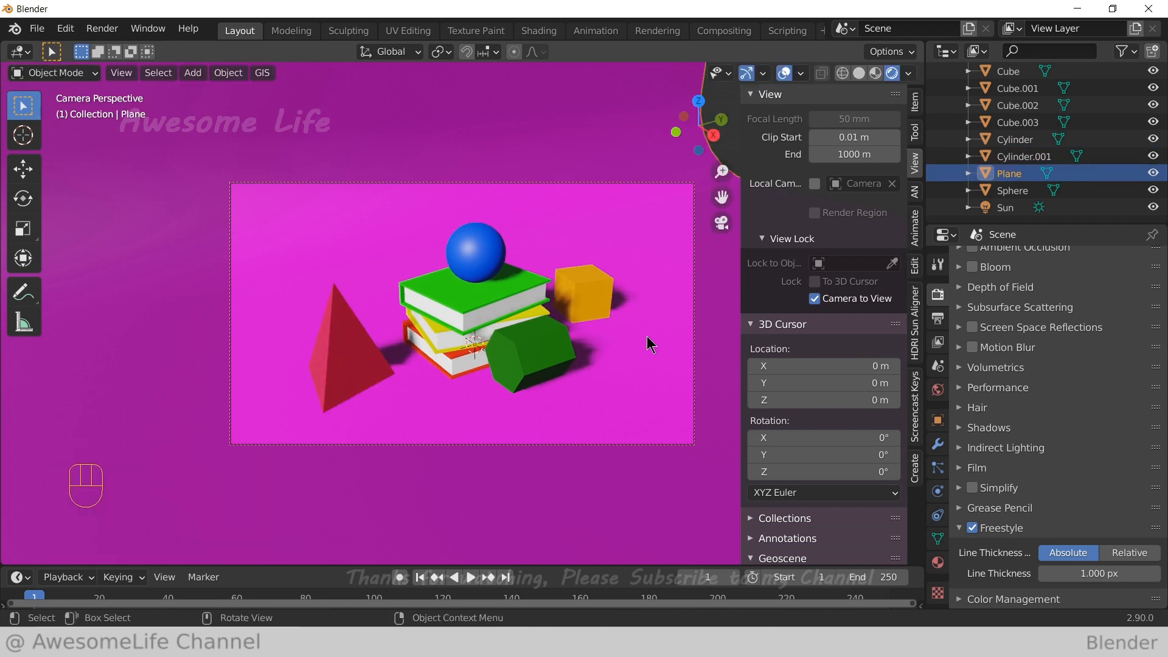
Move the camera slightly closer so the objects fill more of the frame, and adjust their centering
scroll(612, 333, up, 1)
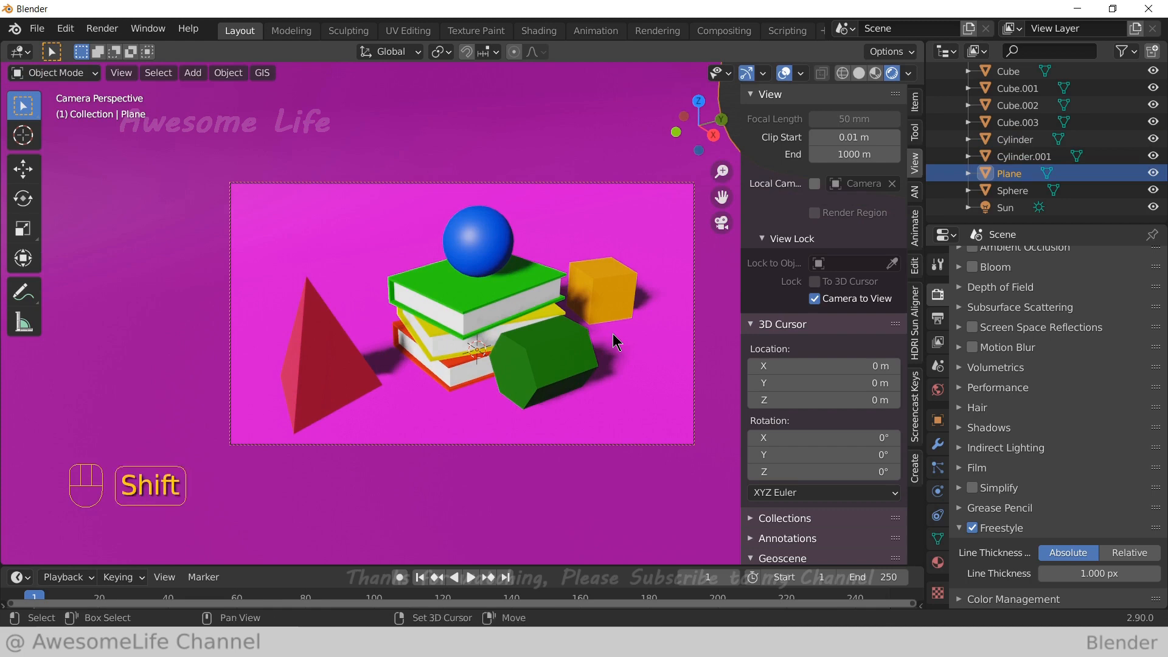
shift+middle_drag(612, 334, 607, 329)
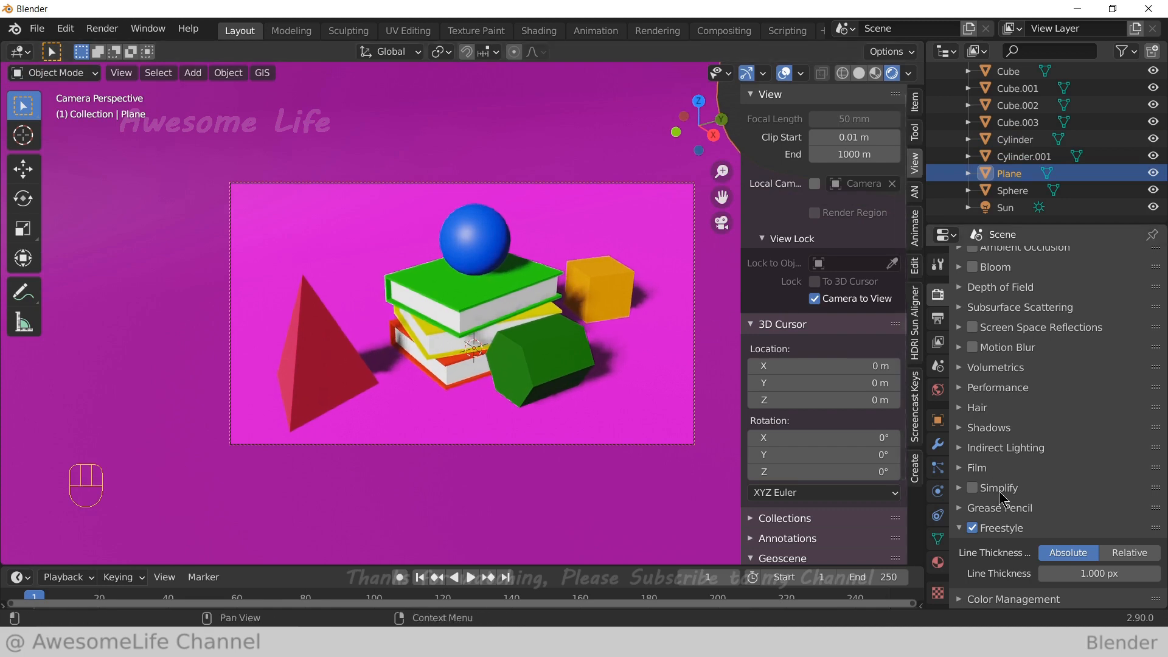